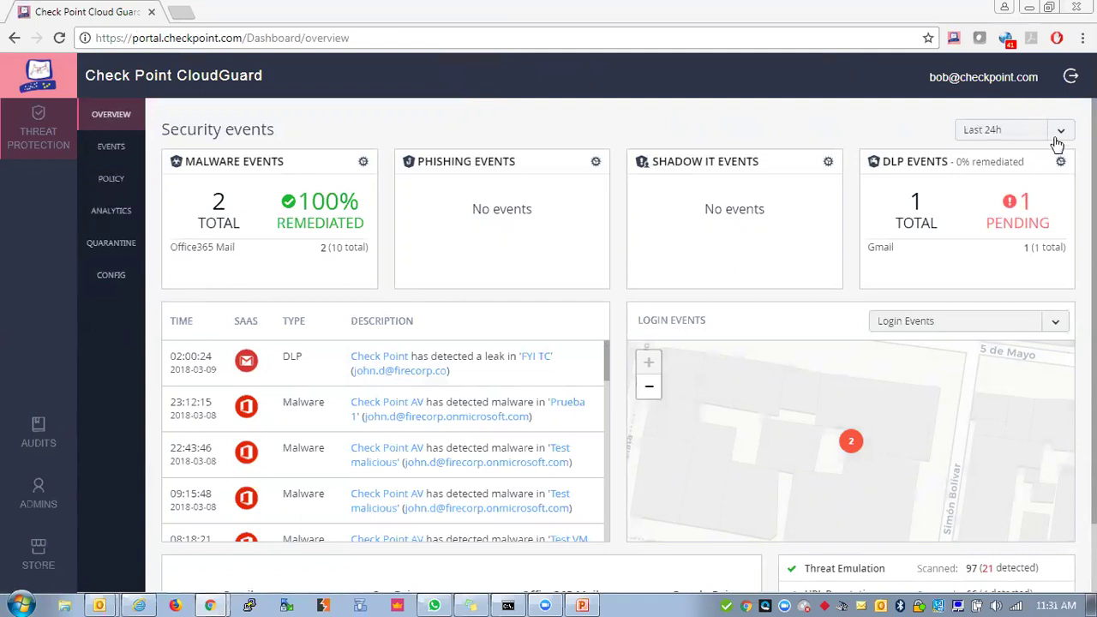
# Look through the time range options for the security events and leave Last 24h selected.
pyautogui.click(998, 137)
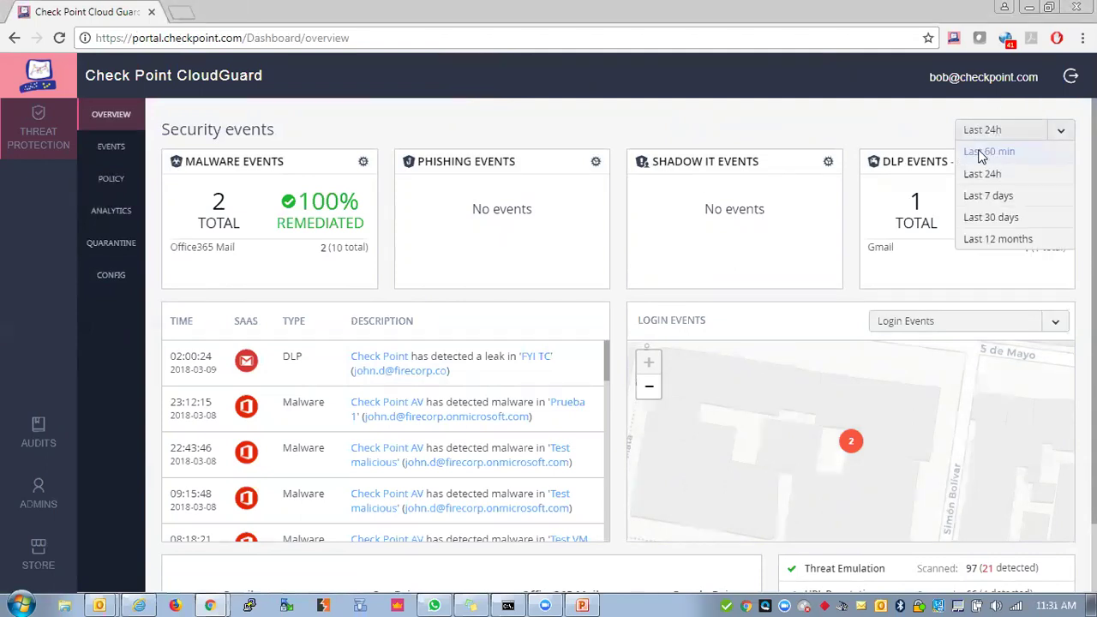
pyautogui.click(990, 148)
pyautogui.click(994, 137)
pyautogui.click(984, 173)
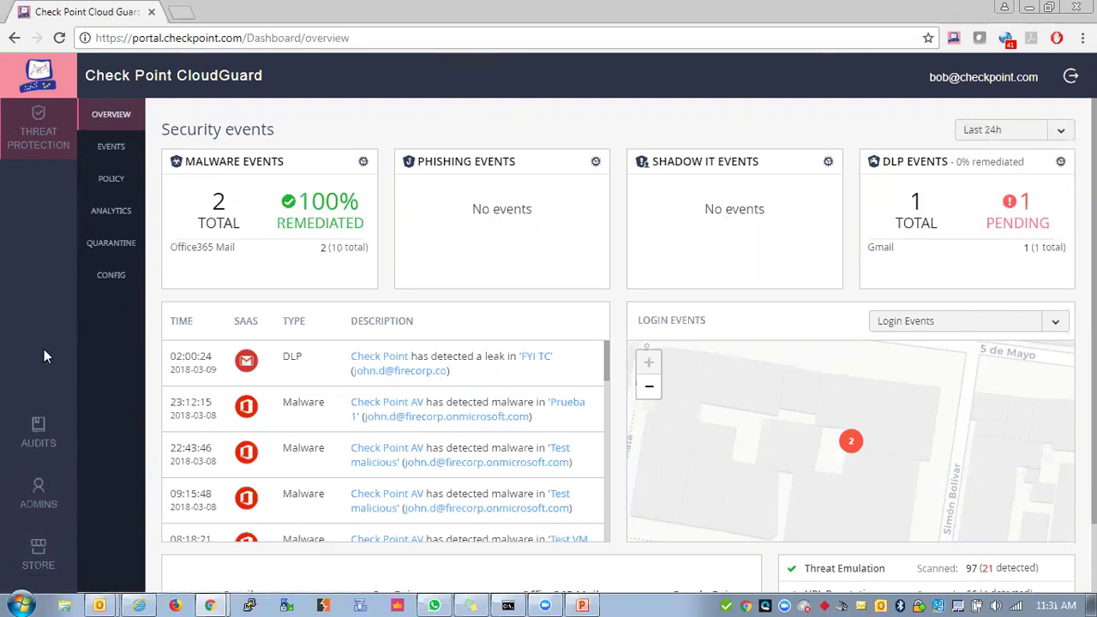
# Open the Store and look over the available products and the activation switch of Check Point CloudGuard Network.
pyautogui.click(23, 563)
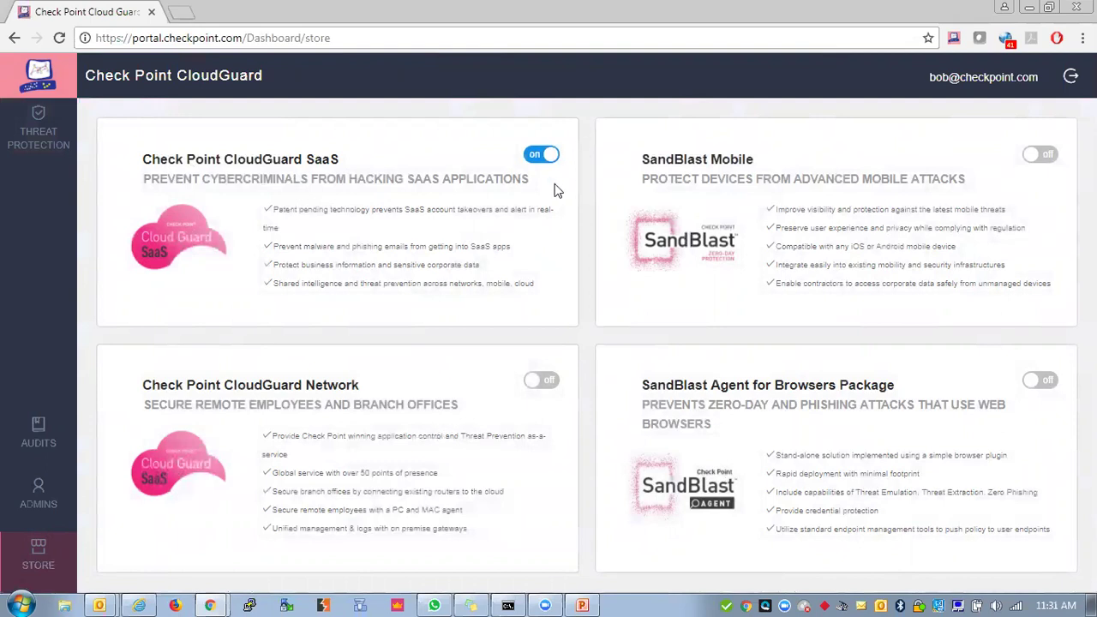
pyautogui.click(537, 381)
pyautogui.click(537, 381)
# Open the Threat Protection configuration and review the active and inactive SaaS applications.
pyautogui.click(40, 134)
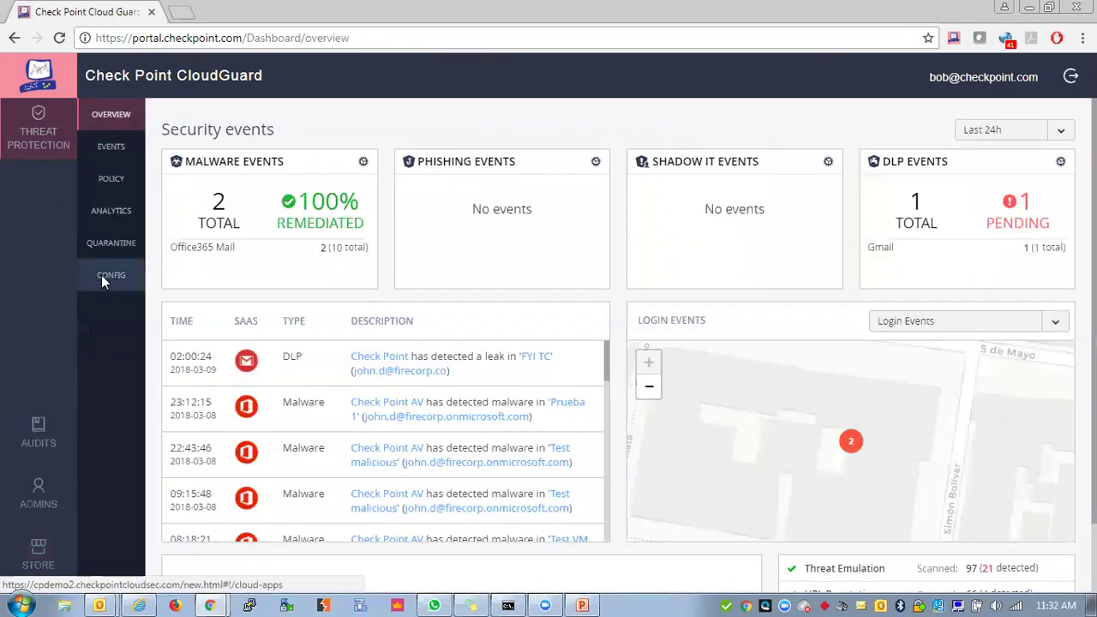
pyautogui.click(103, 275)
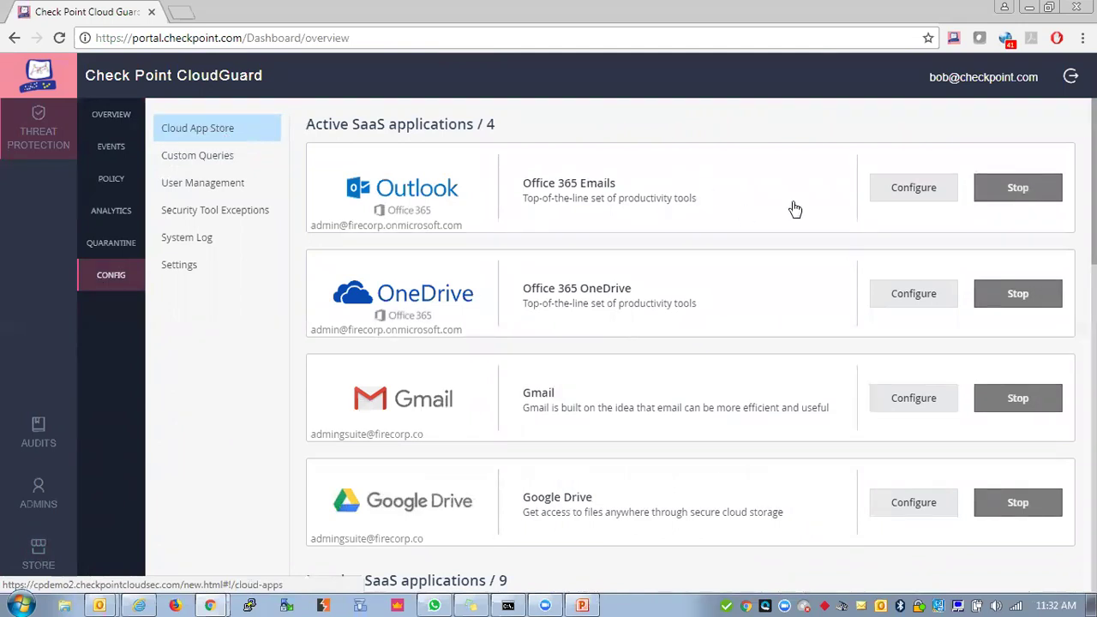
pyautogui.scroll(-3, 921, 438)
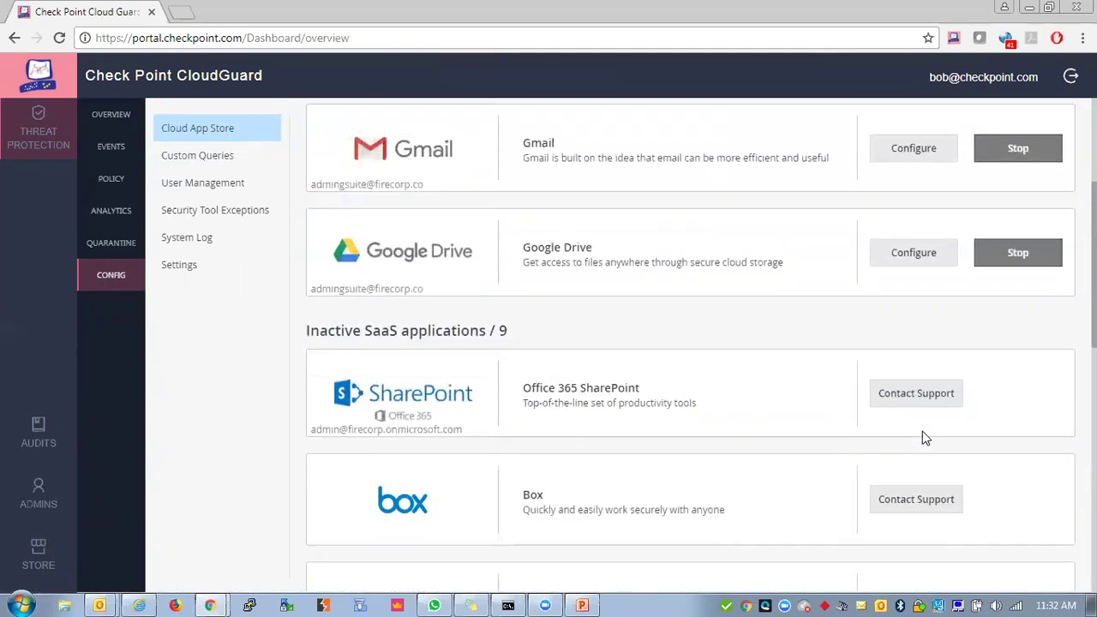
pyautogui.scroll(2, 923, 438)
pyautogui.scroll(2, 924, 438)
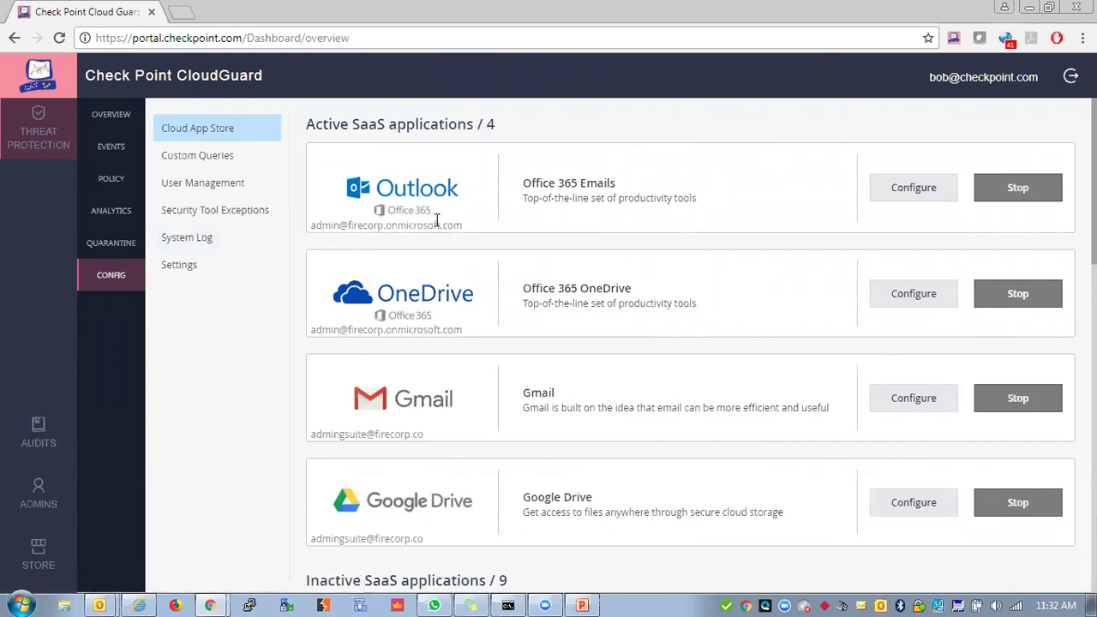
# Highlight the administrator accounts linked to Office 365 Emails and Gmail, and clear the selection.
pyautogui.moveTo(460, 227); pyautogui.dragTo(308, 227)
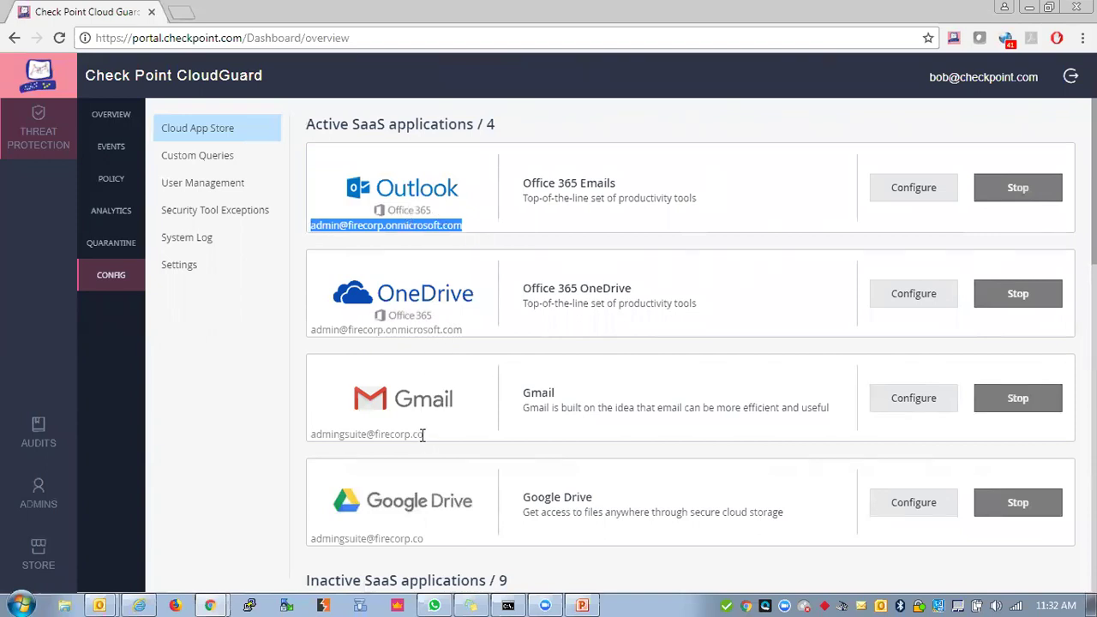
pyautogui.moveTo(424, 434); pyautogui.dragTo(312, 437)
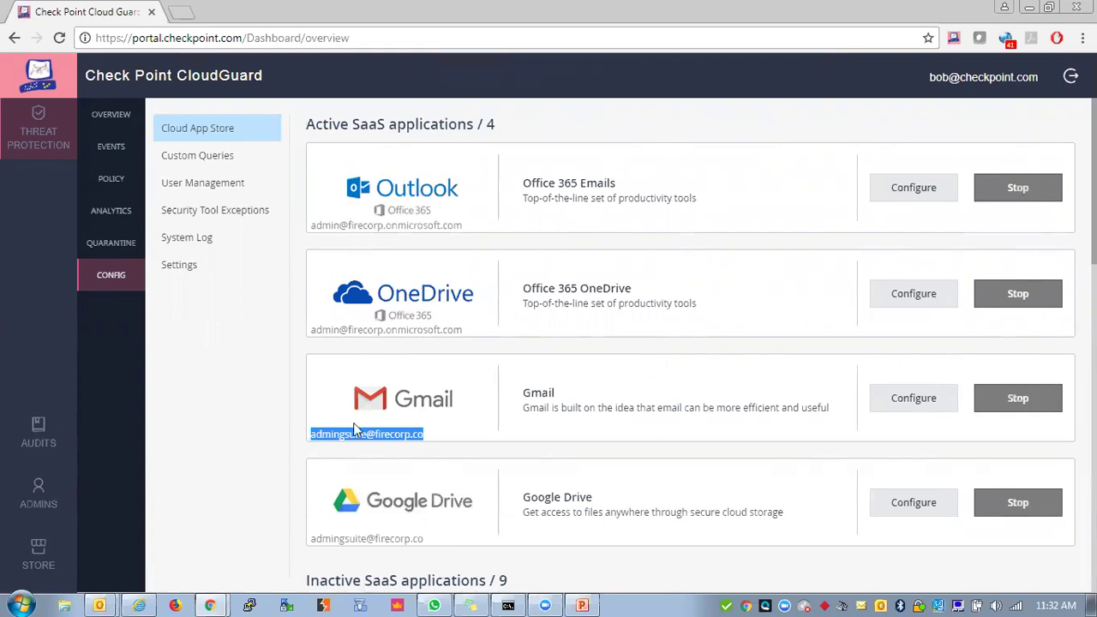
pyautogui.click(446, 438)
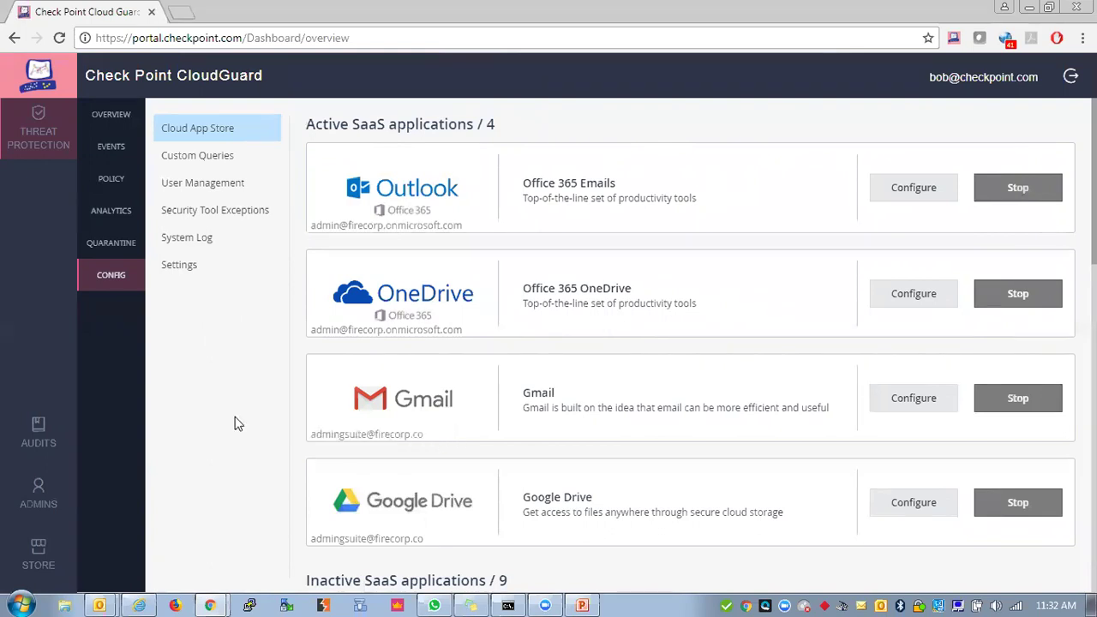
# Switch to the CloudGuard SaaS.ppt presentation in PowerPoint and present slide 13, "Threat Prevention para SaaS - Como trabaja?", full screen.
pyautogui.click(582, 604)
pyautogui.press('pageup')
pyautogui.press('pageup')
pyautogui.press('pageup')
pyautogui.press('pageup')
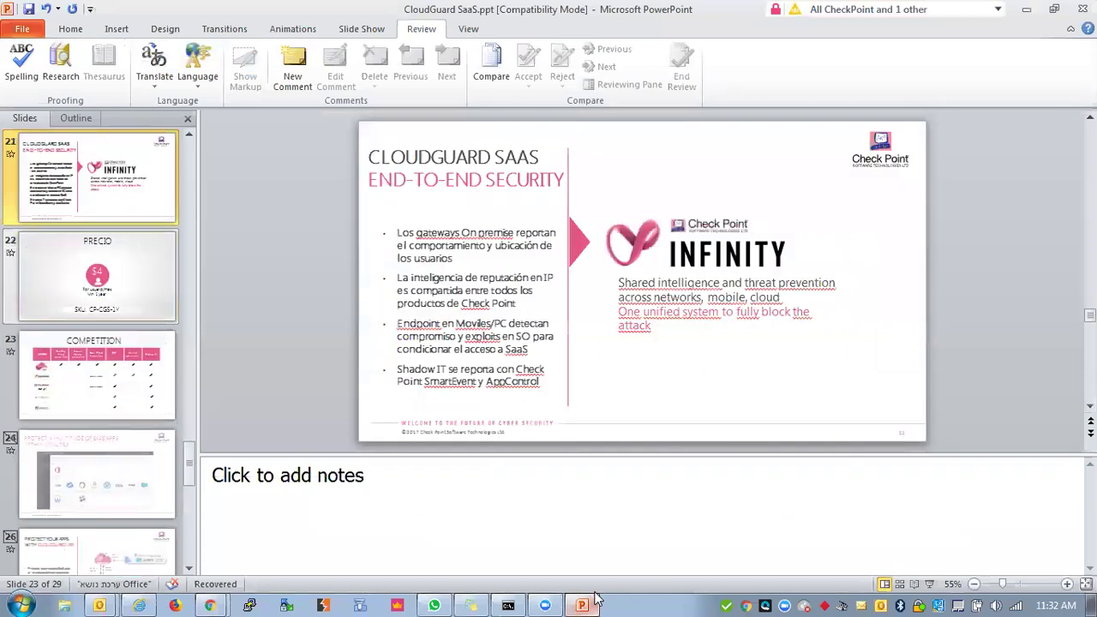
pyautogui.press('pageup')
pyautogui.press('pageup')
pyautogui.press('pageup')
pyautogui.press('pageup')
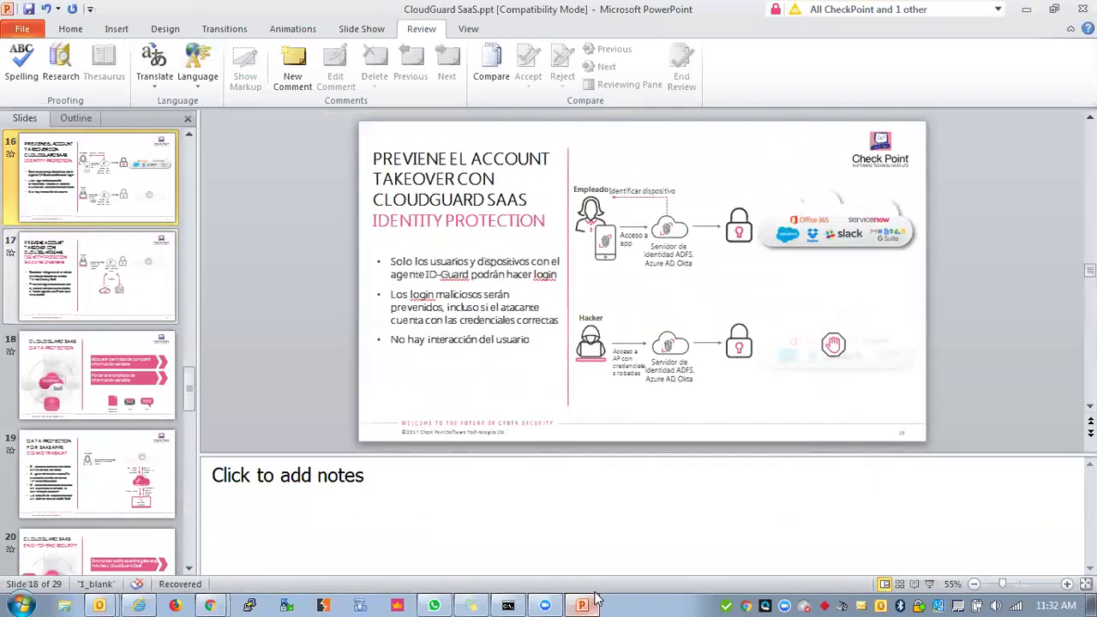
pyautogui.press('pageup')
pyautogui.press('pageup')
pyautogui.press('pageup')
pyautogui.press('pageup')
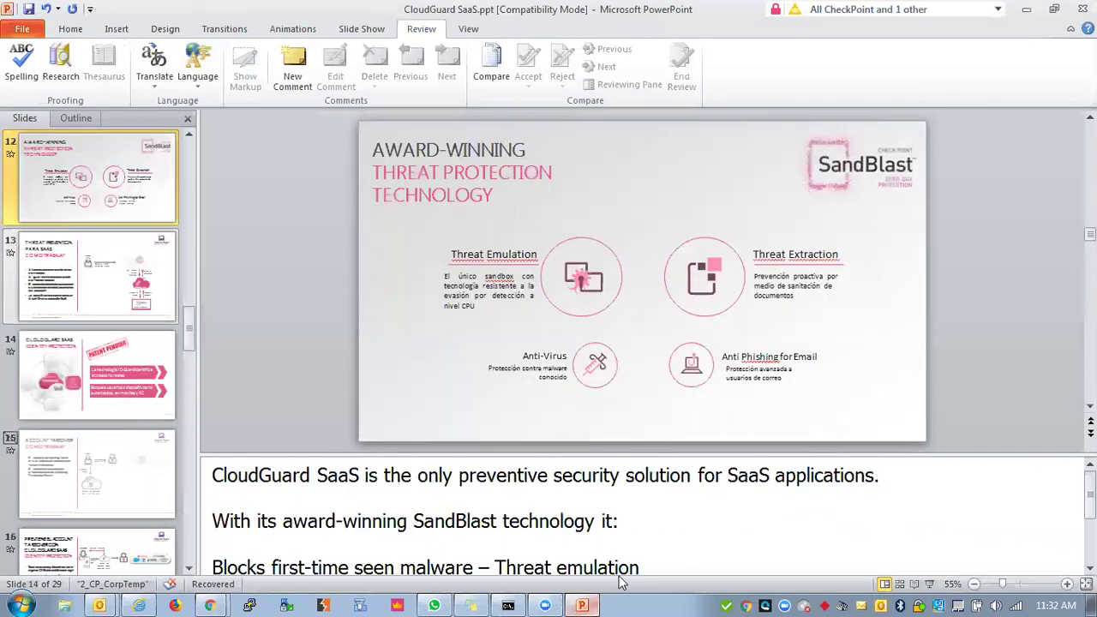
pyautogui.press('pagedown')
pyautogui.click(931, 583)
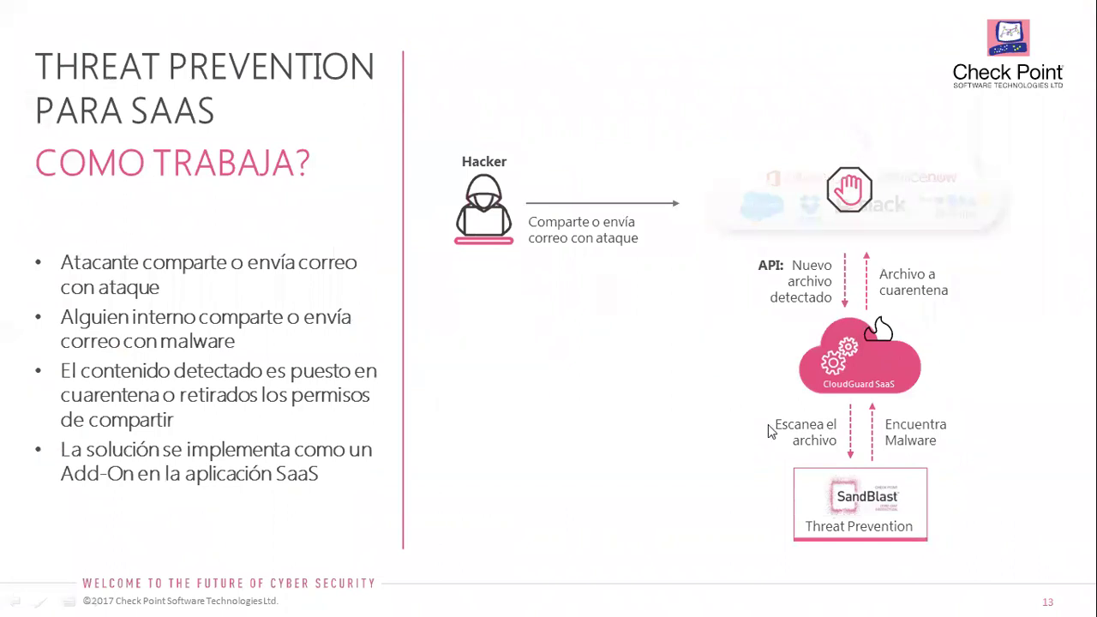
# Switch back to the CloudGuard portal in Chrome and open the Office 365 Emails Threat Detection policy rule for editing.
pyautogui.hotkey('alt', 'Tab')
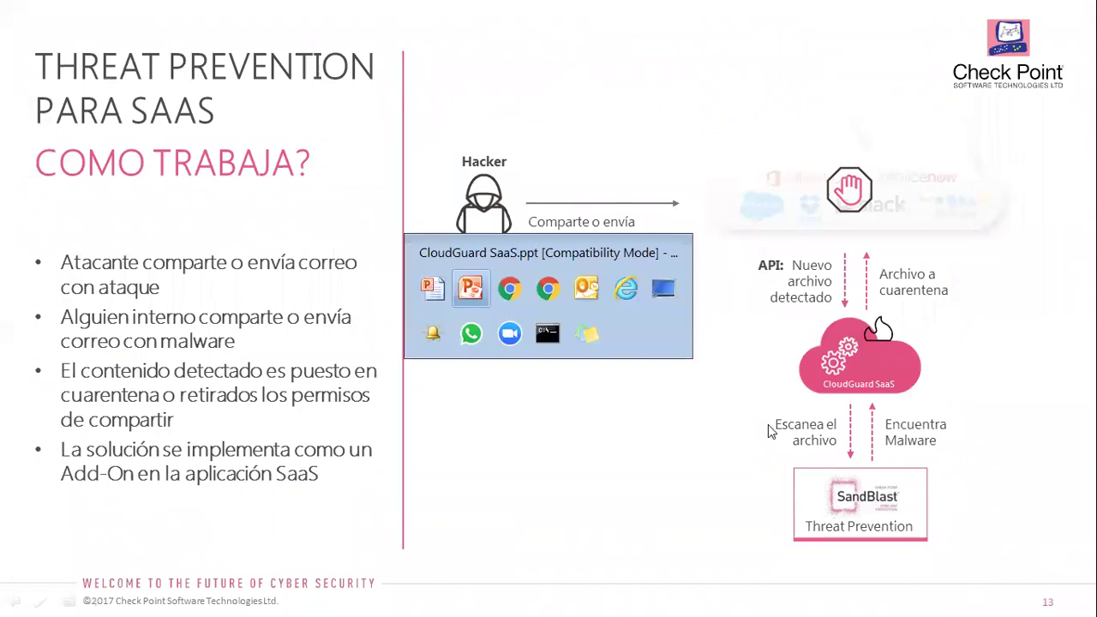
pyautogui.hotkey('alt', 'Tab')
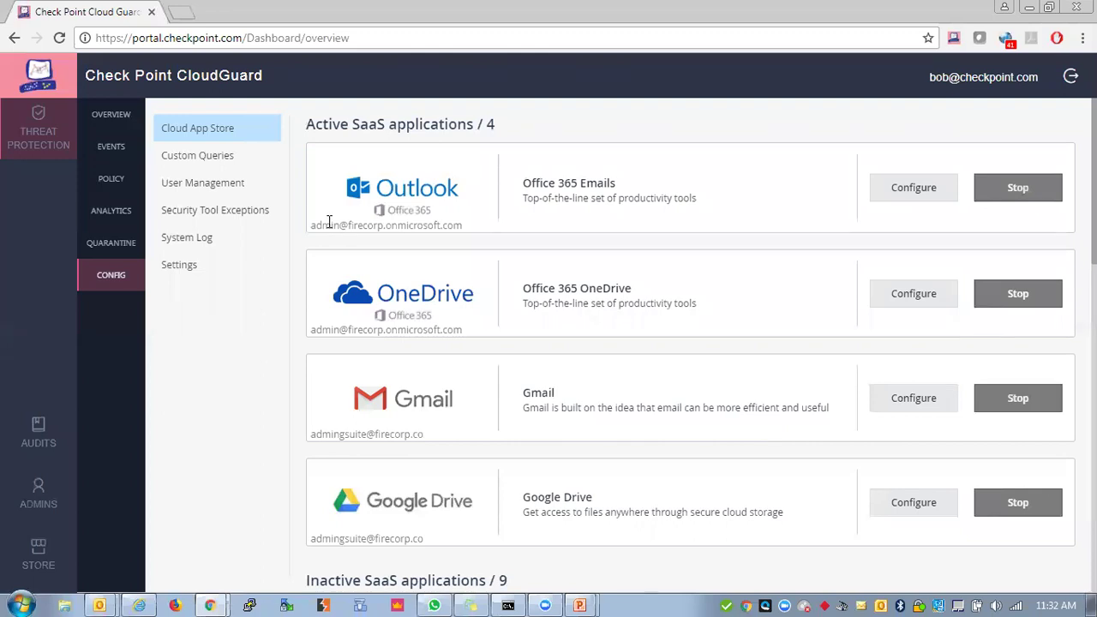
pyautogui.click(102, 124)
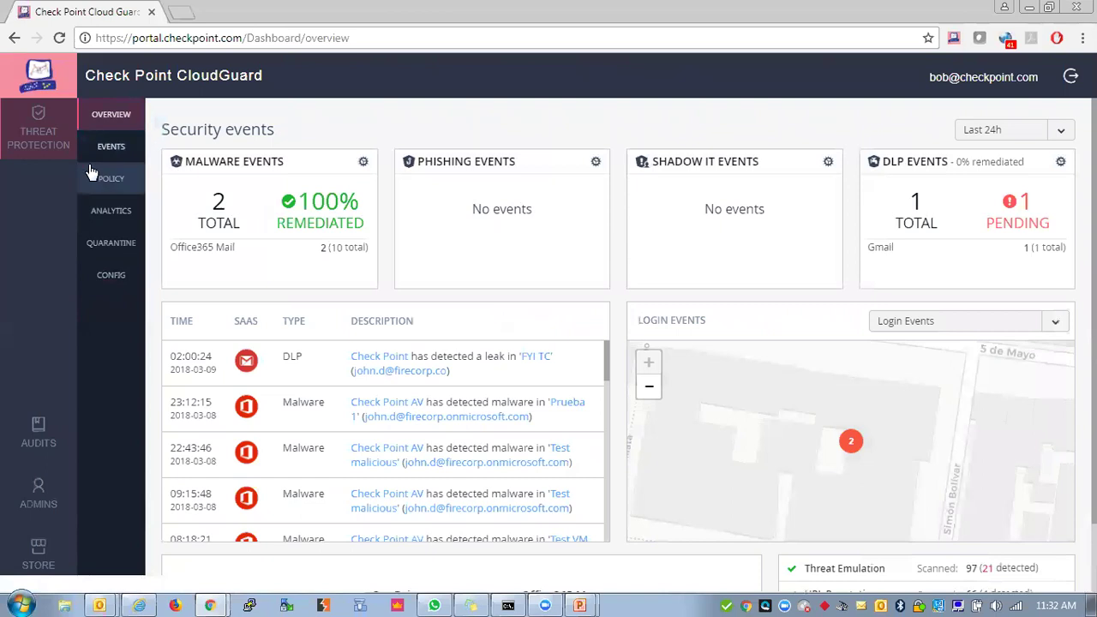
pyautogui.click(96, 176)
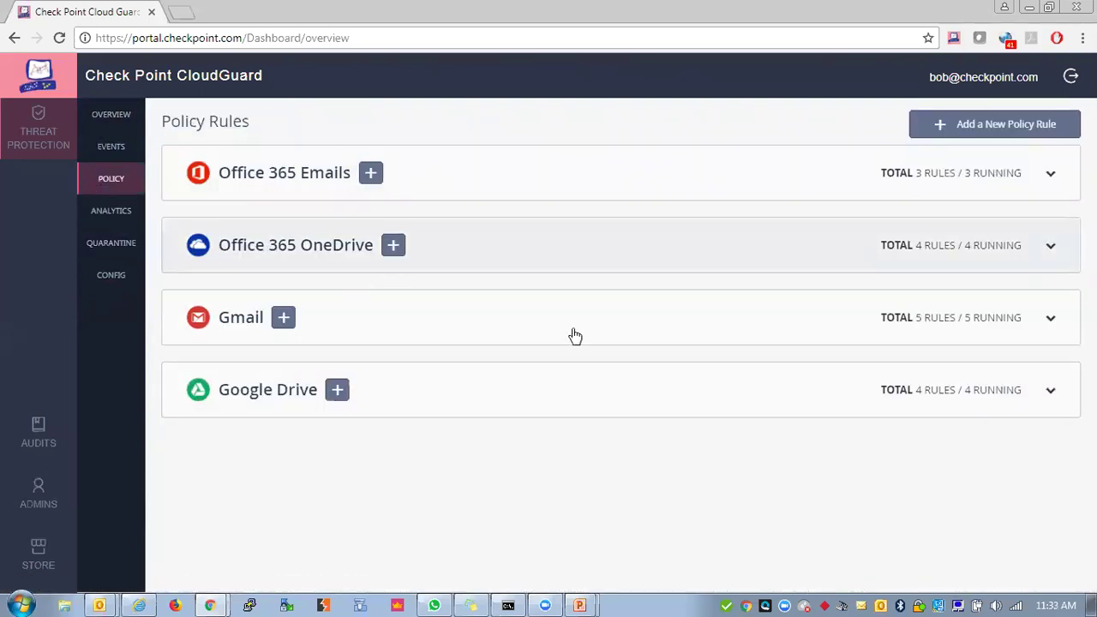
pyautogui.click(412, 182)
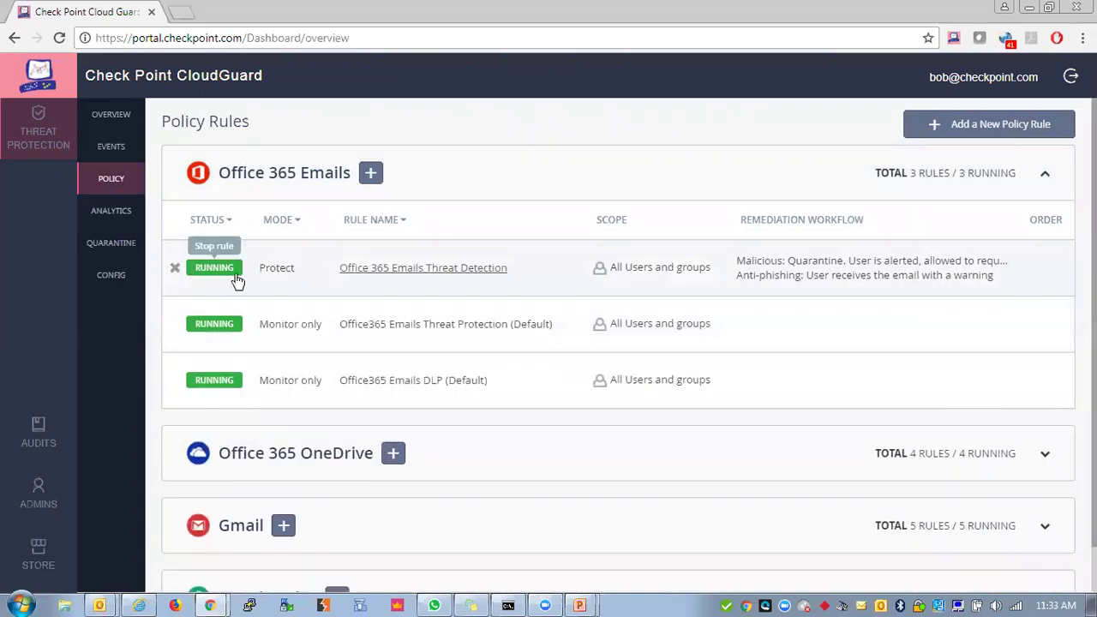
pyautogui.click(398, 269)
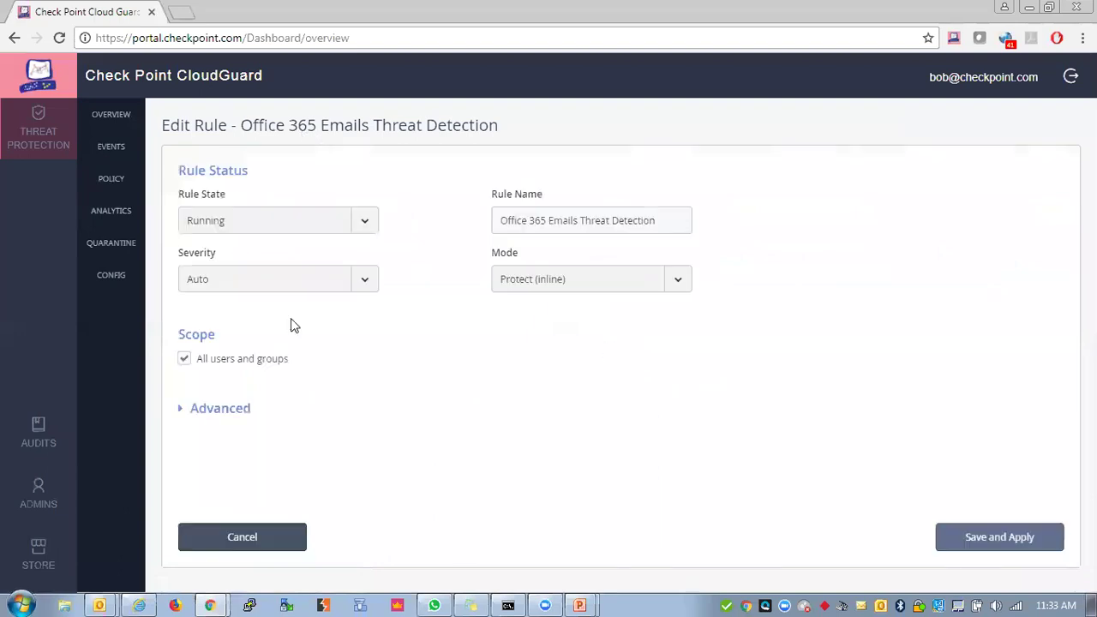
# Set the rule's phishing workflow to "Quarantine. User is alerted and allowed to request a restore (admin must approve)" and save and apply it.
pyautogui.click(544, 280)
pyautogui.click(439, 275)
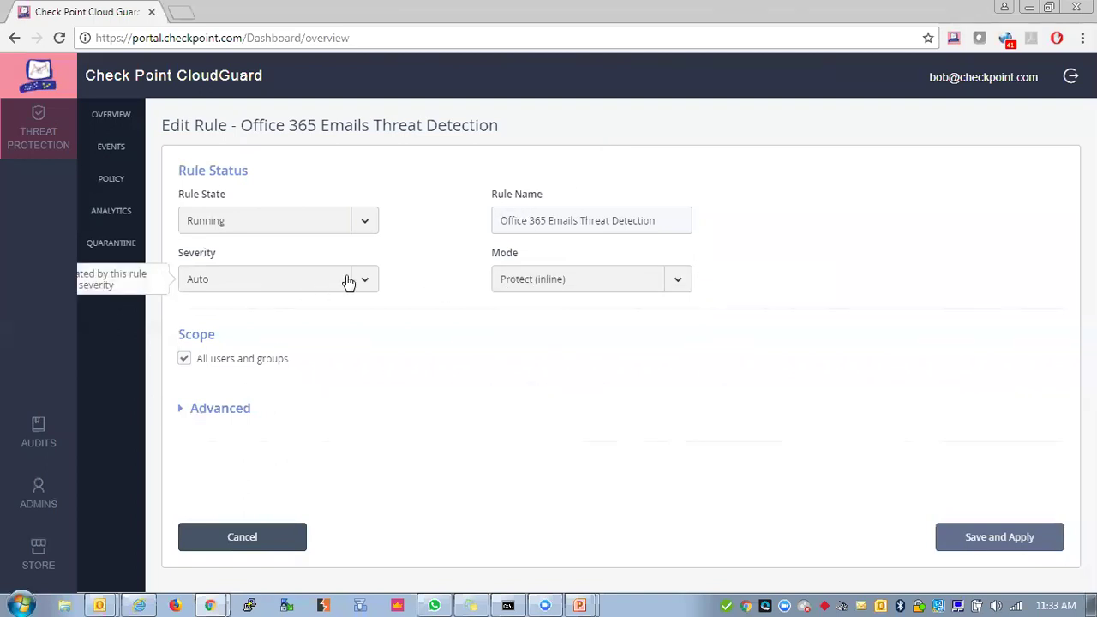
pyautogui.click(182, 415)
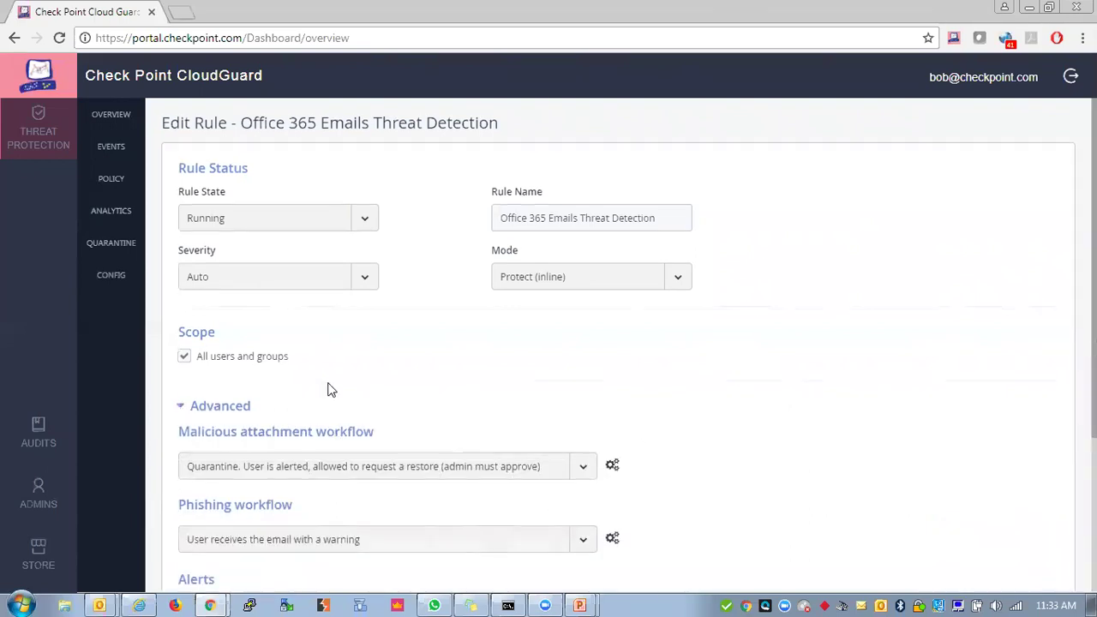
pyautogui.scroll(-3, 327, 389)
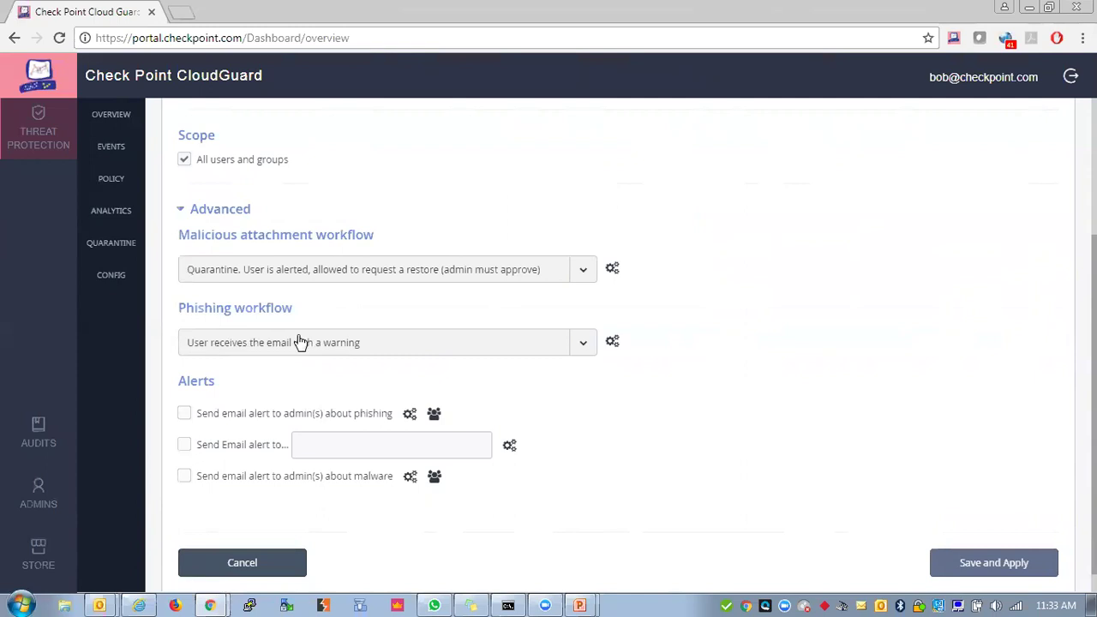
pyautogui.click(472, 345)
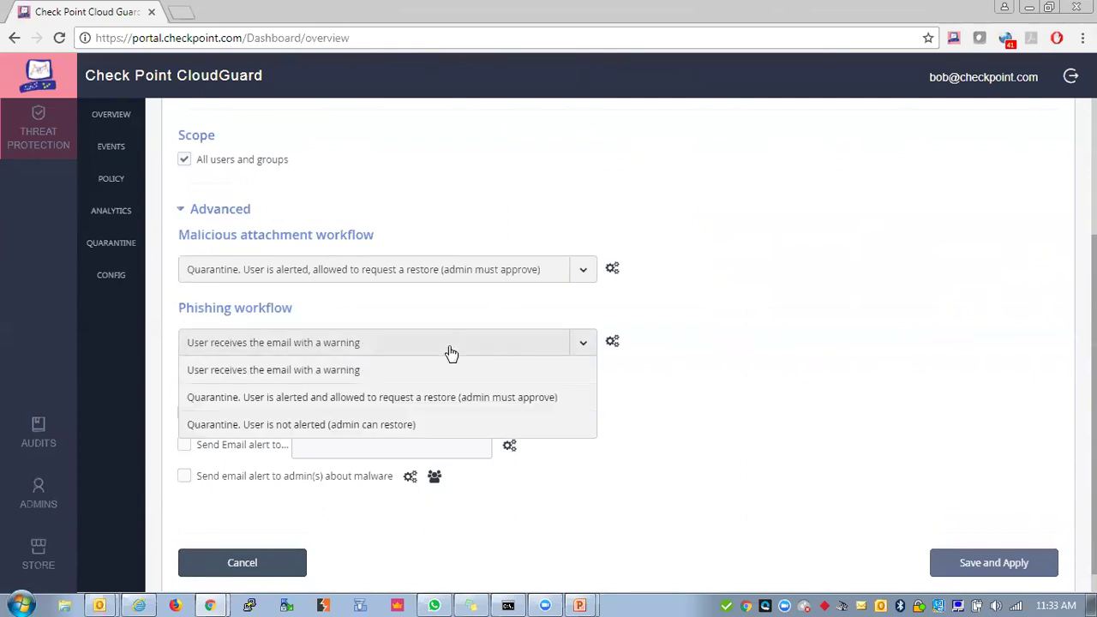
pyautogui.click(275, 399)
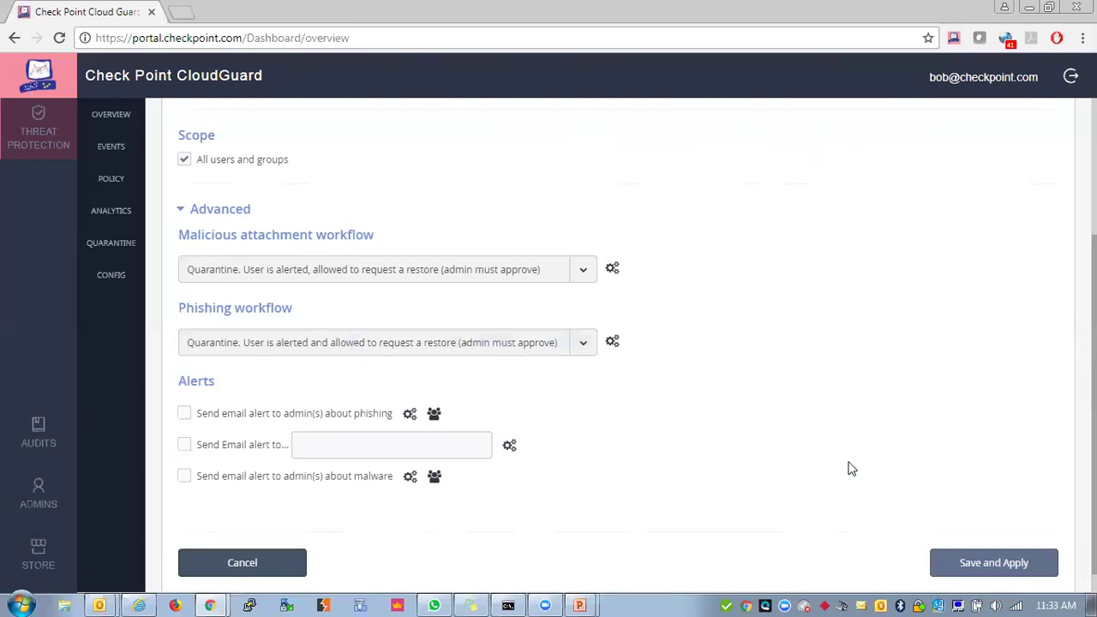
pyautogui.click(960, 571)
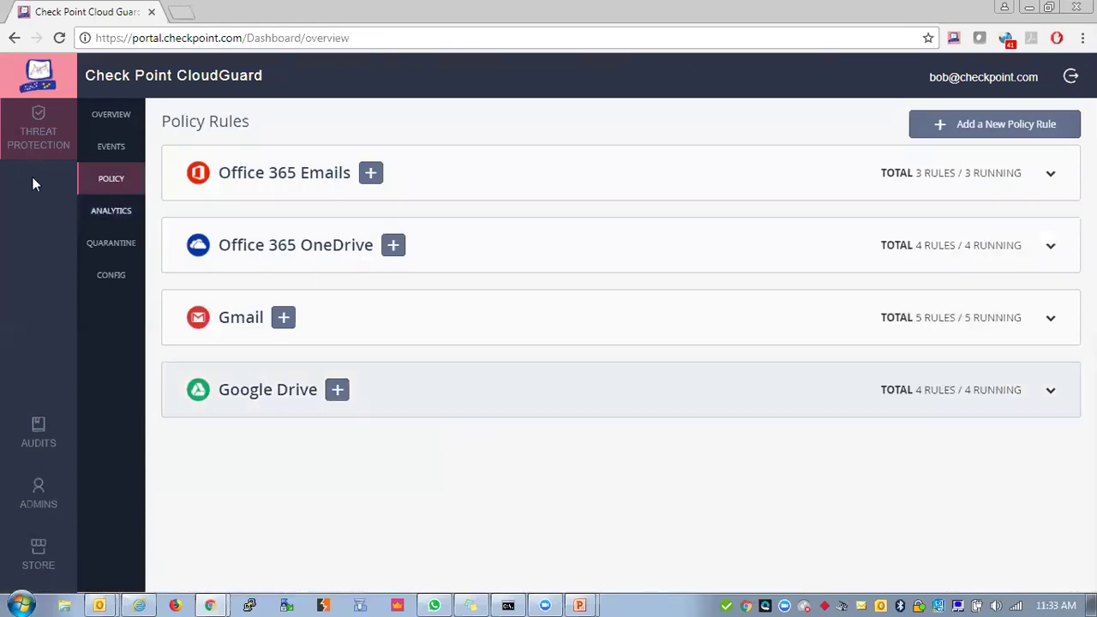
# Return to the security overview and show the user and IP details of the login events marker on the map.
pyautogui.moveTo(210, 605)
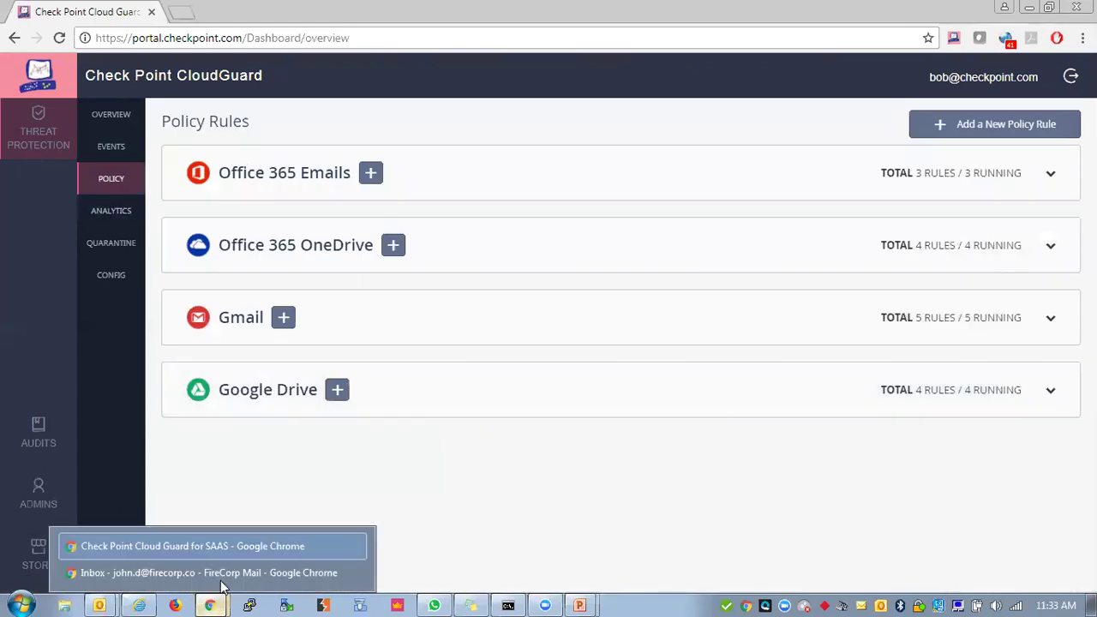
pyautogui.click(92, 115)
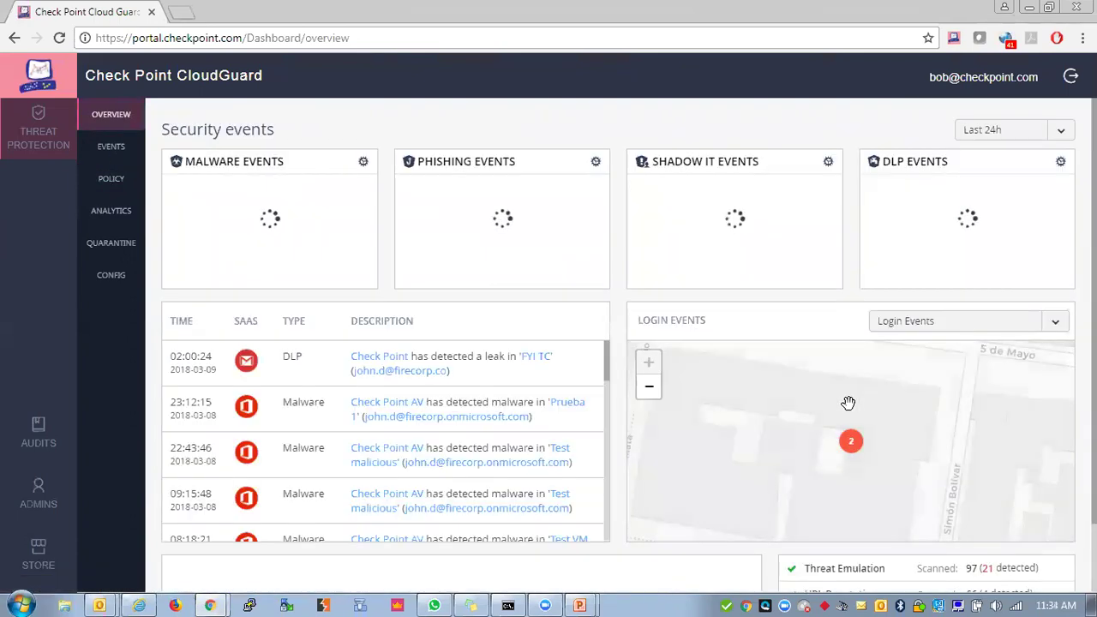
pyautogui.click(851, 440)
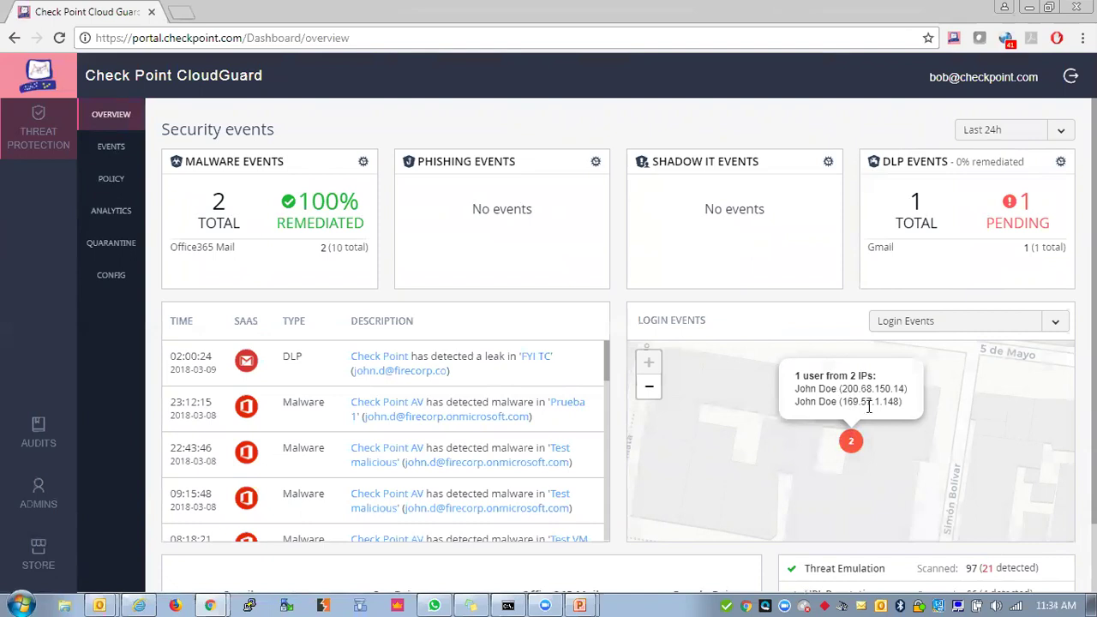
# Open cualesmiip.com in a new browser tab and highlight the public IP address it reports.
pyautogui.click(182, 12)
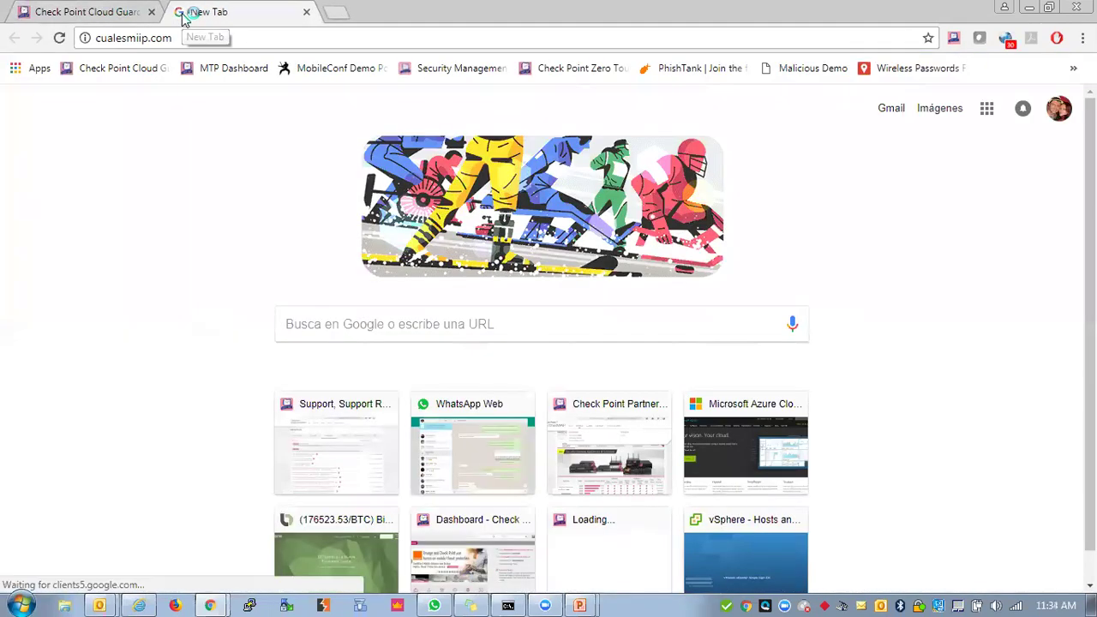
pyautogui.press('Return')
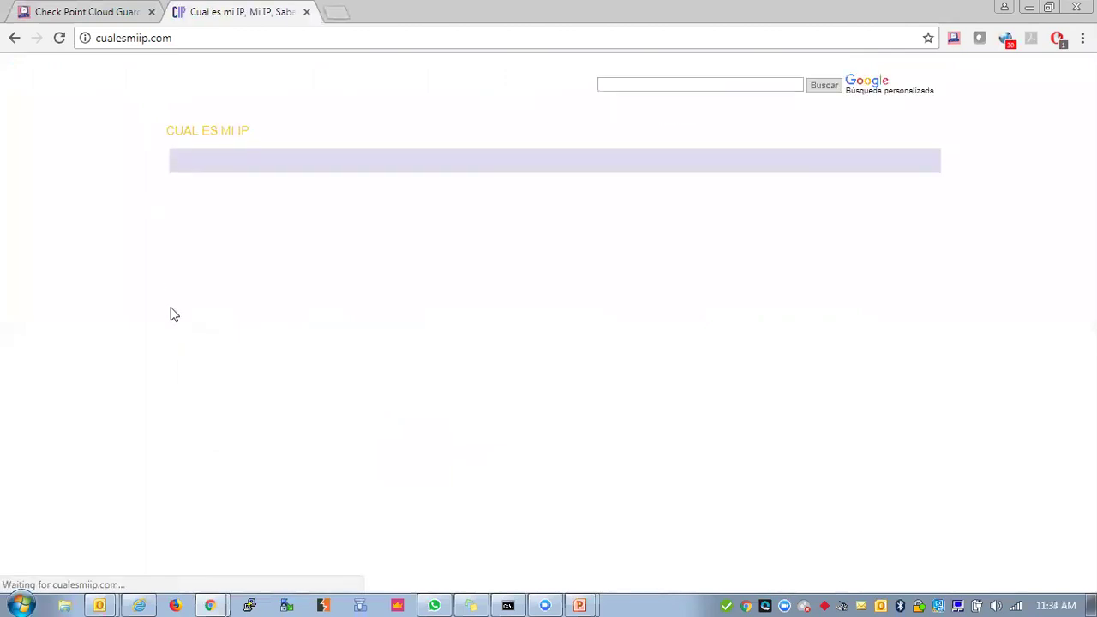
pyautogui.moveTo(229, 231); pyautogui.dragTo(310, 232)
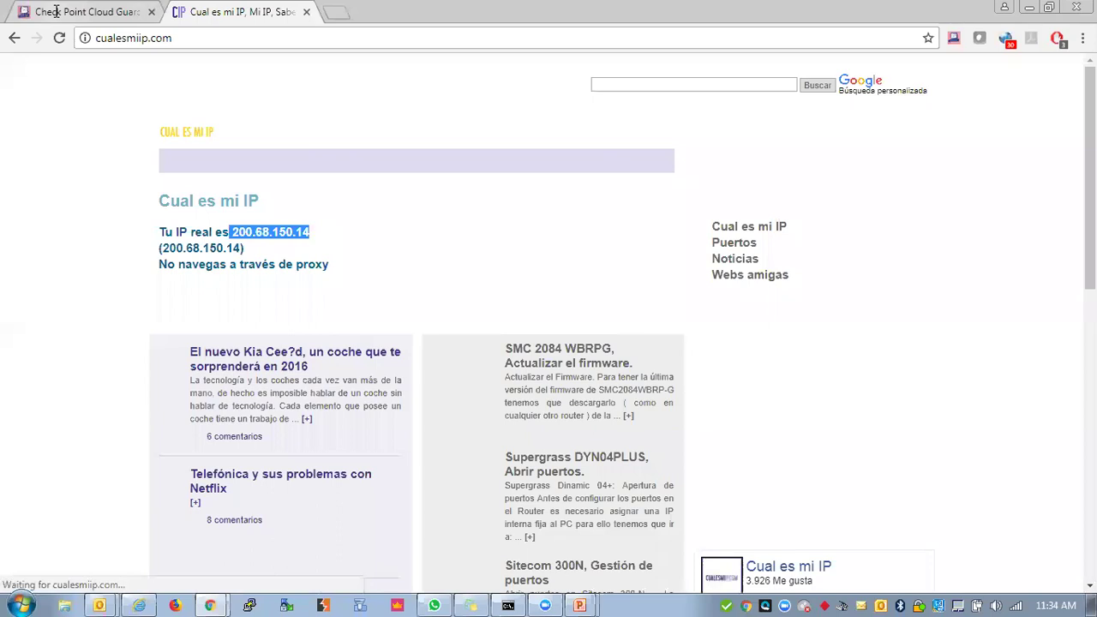
# Compare the public IP with the login event IPs on the portal's map, and close the cualesmiip.com page.
pyautogui.click(55, 12)
pyautogui.moveTo(843, 431)
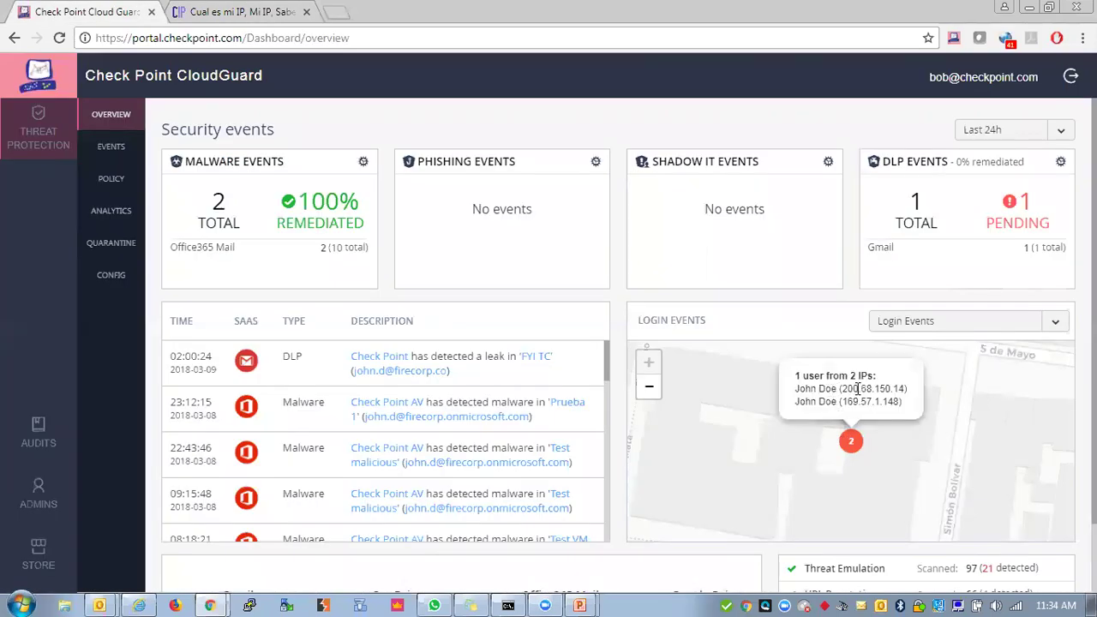
pyautogui.click(195, 10)
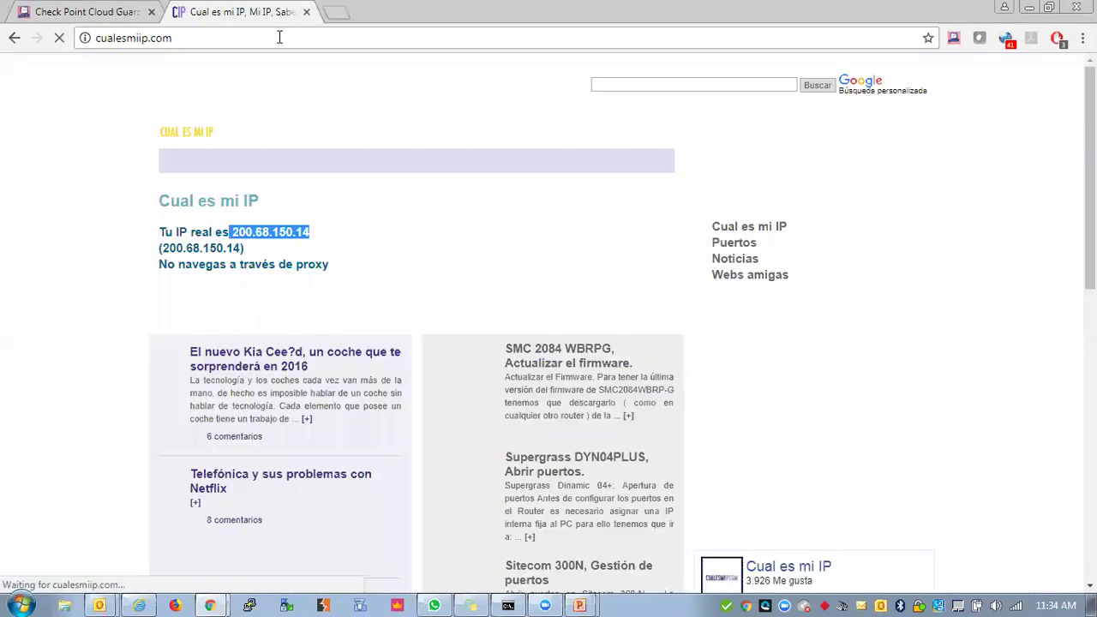
pyautogui.click(306, 12)
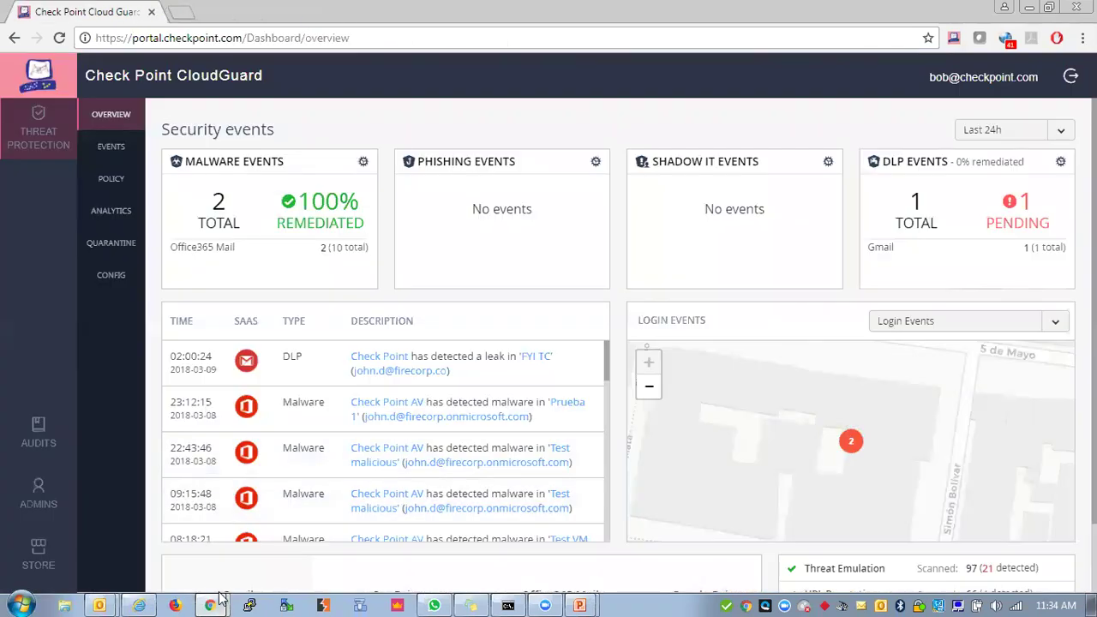
# Switch to the incognito browser window, open Outlook from the Office 365 home page, close that home page, and view the Walla and Outlook inboxes.
pyautogui.moveTo(221, 600)
pyautogui.click(241, 574)
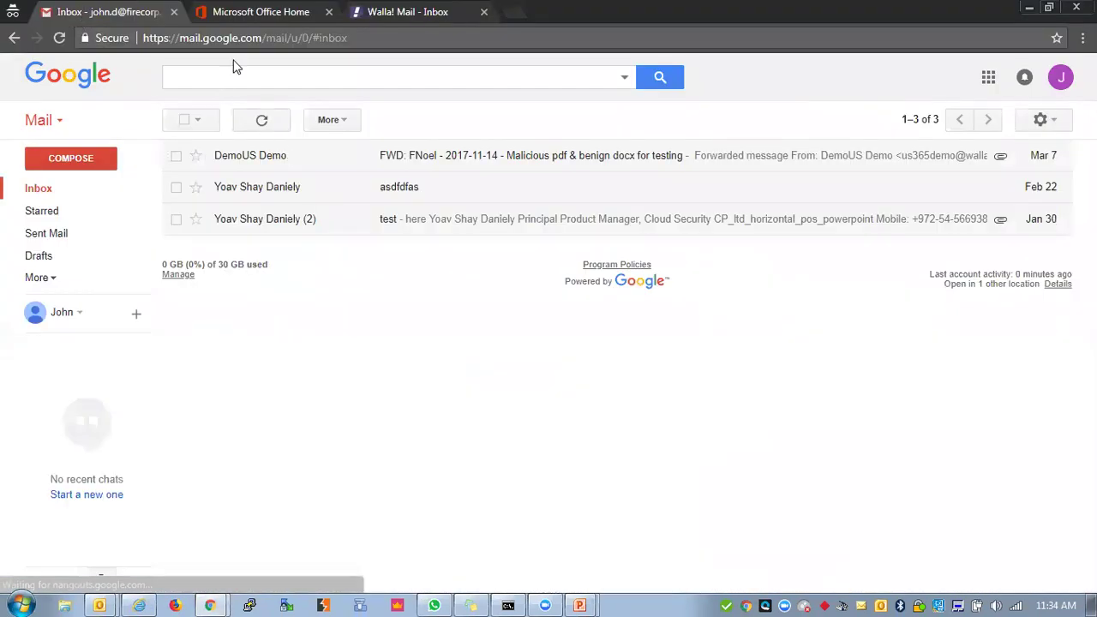
pyautogui.click(232, 12)
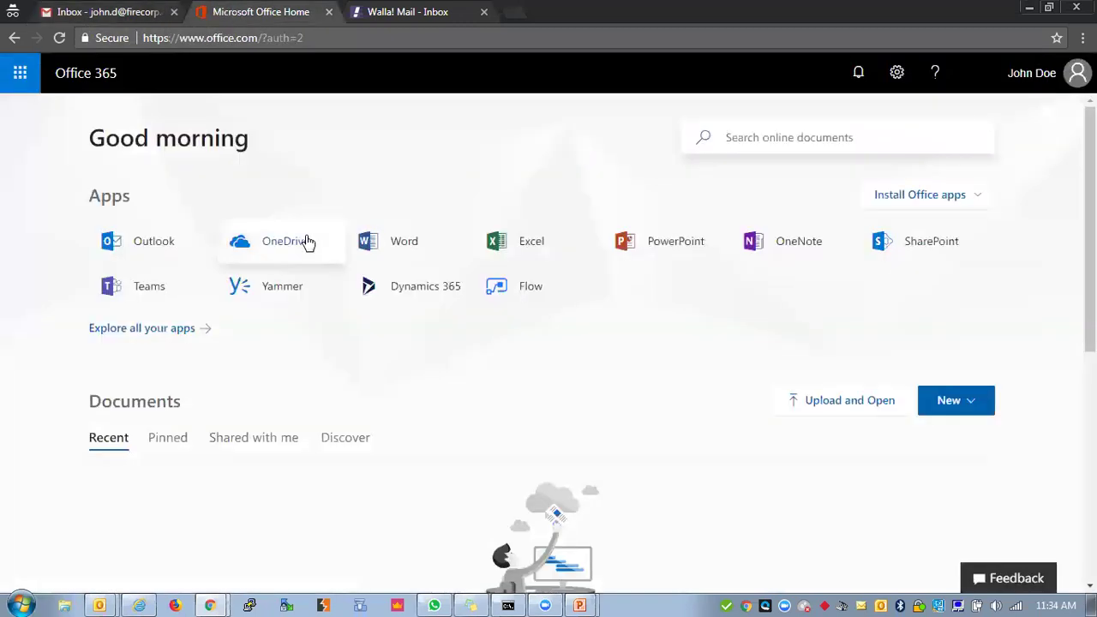
pyautogui.click(143, 241)
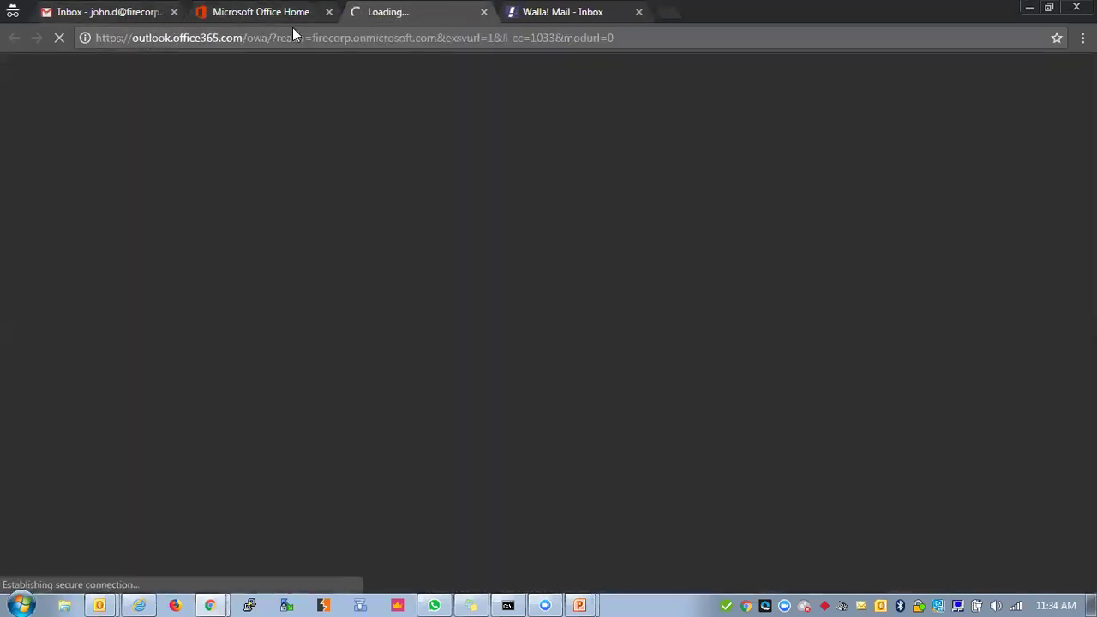
pyautogui.click(328, 12)
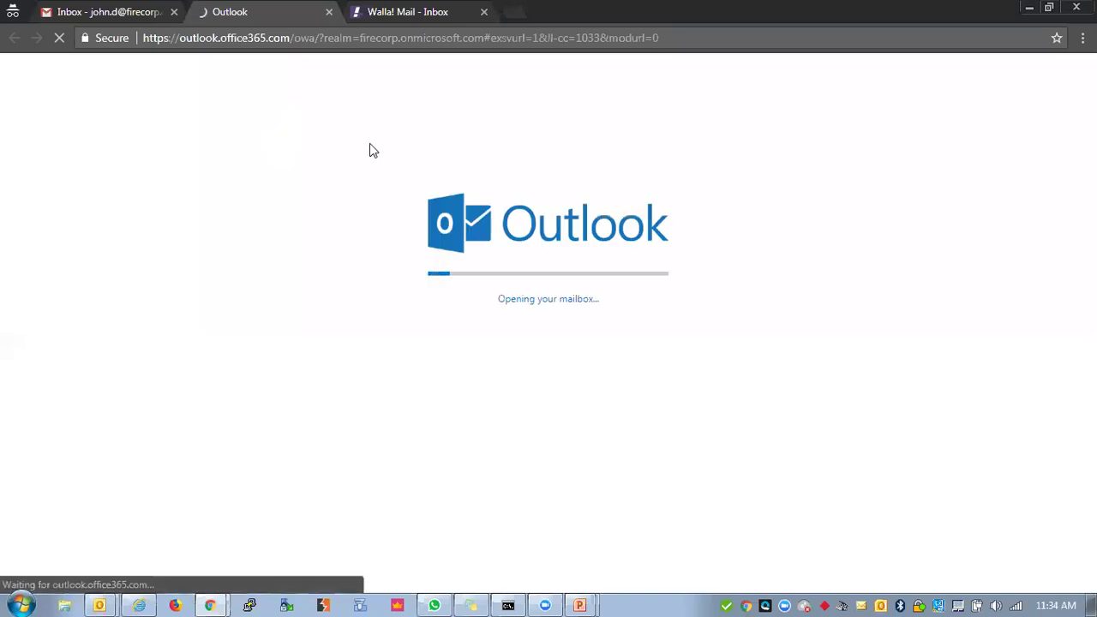
pyautogui.click(412, 12)
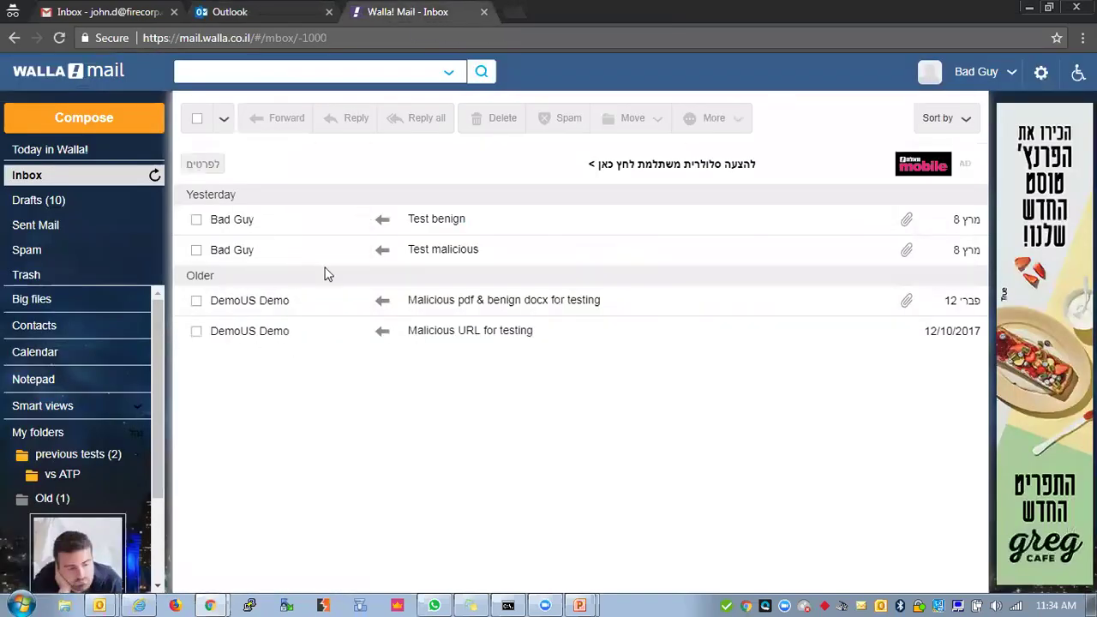
pyautogui.click(244, 13)
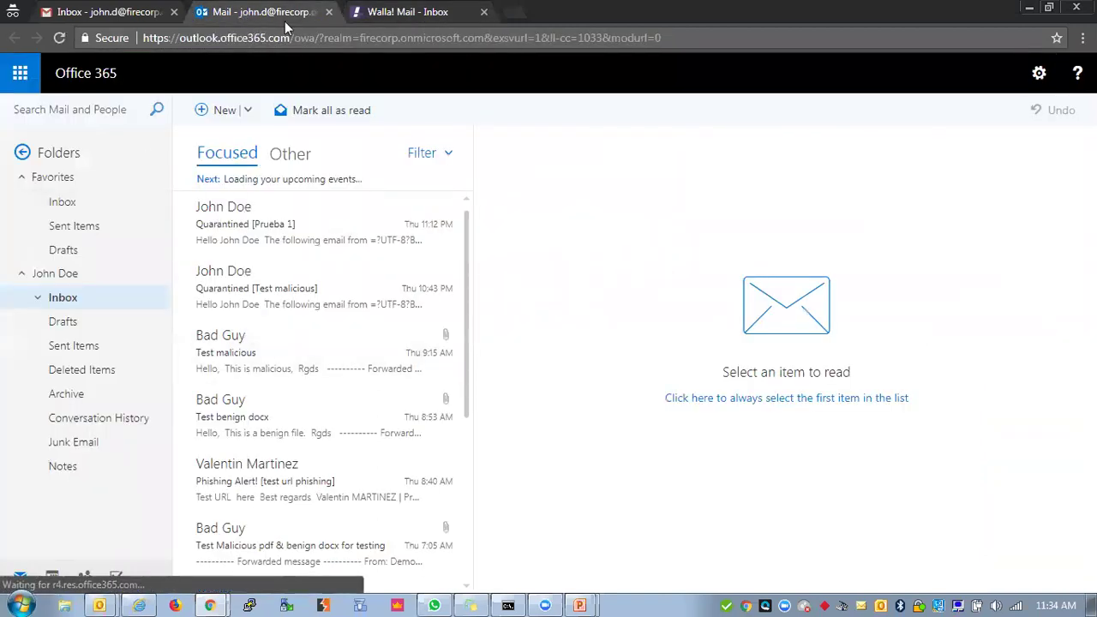
# In Walla Mail, forward "Test malicious" with real_mali.pdf to the Office 365 mailbox, subject "Prueba Webinar LATAM", body starting "por favor valida esta".
pyautogui.click(392, 13)
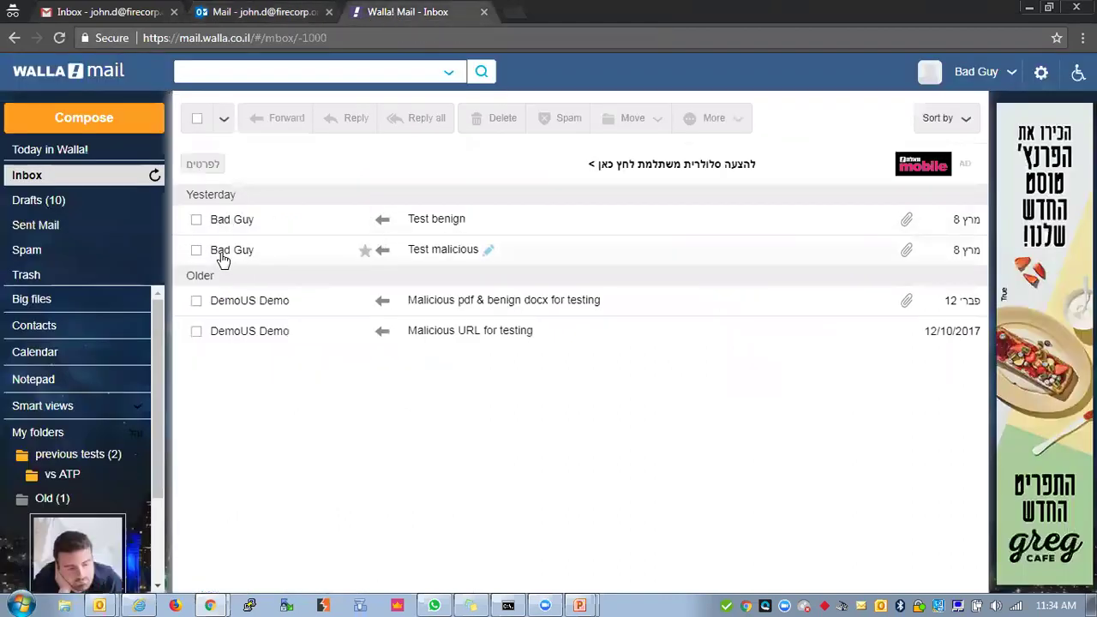
pyautogui.click(259, 256)
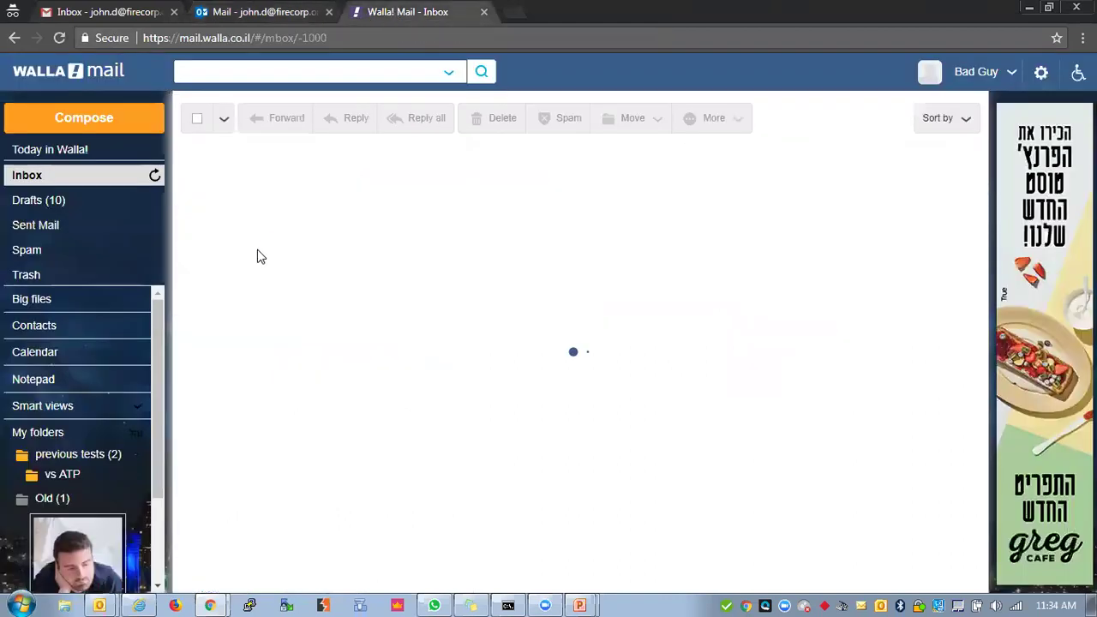
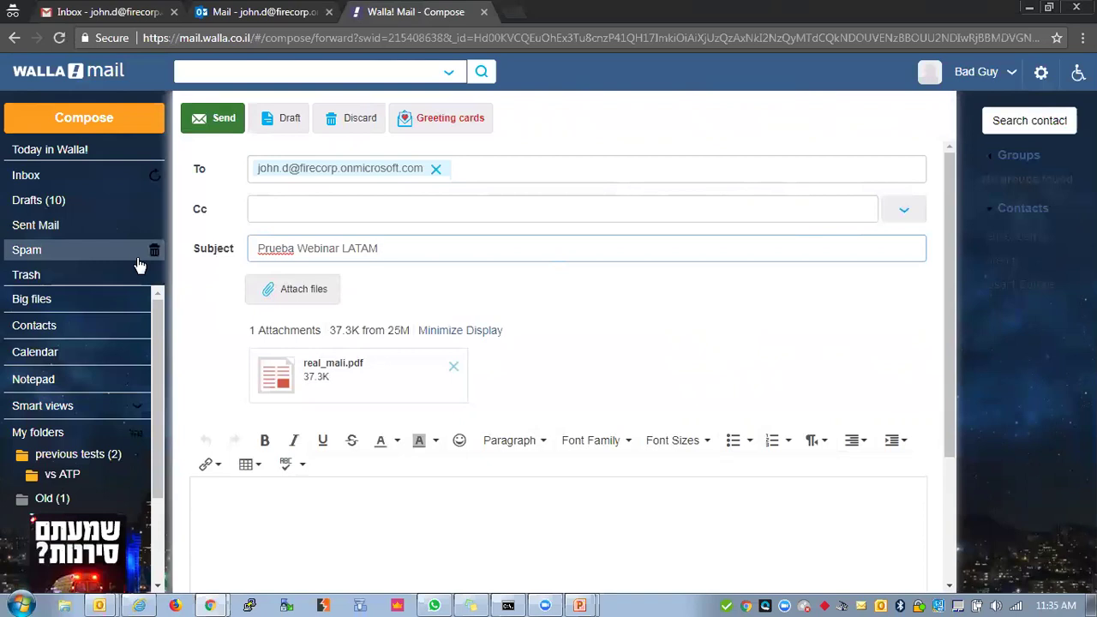
pyautogui.click(136, 257)
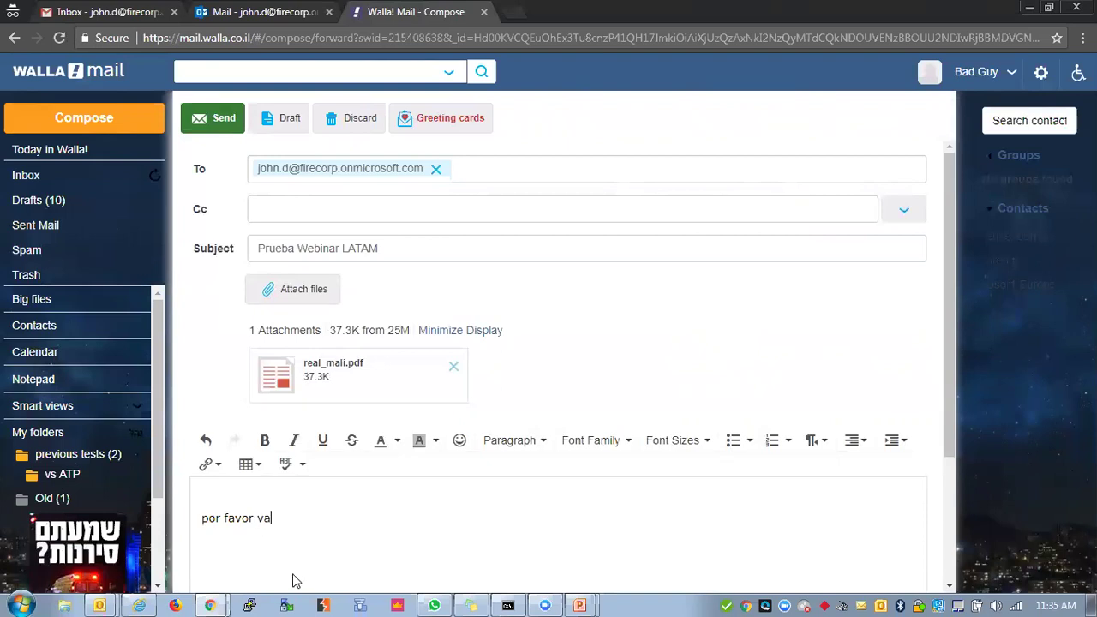
pyautogui.write('esta')
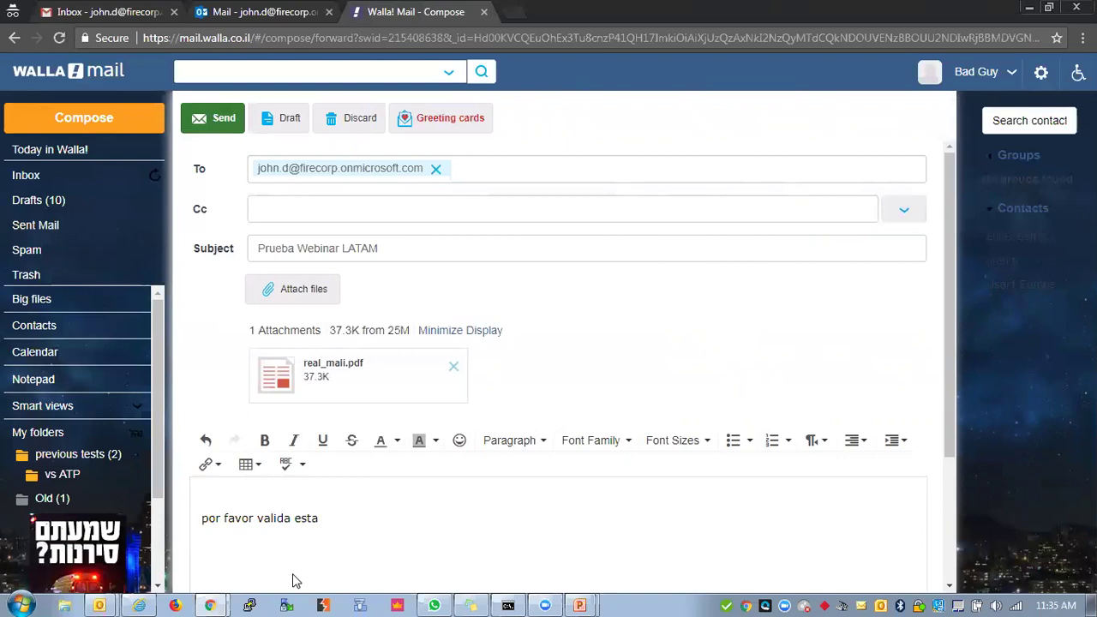
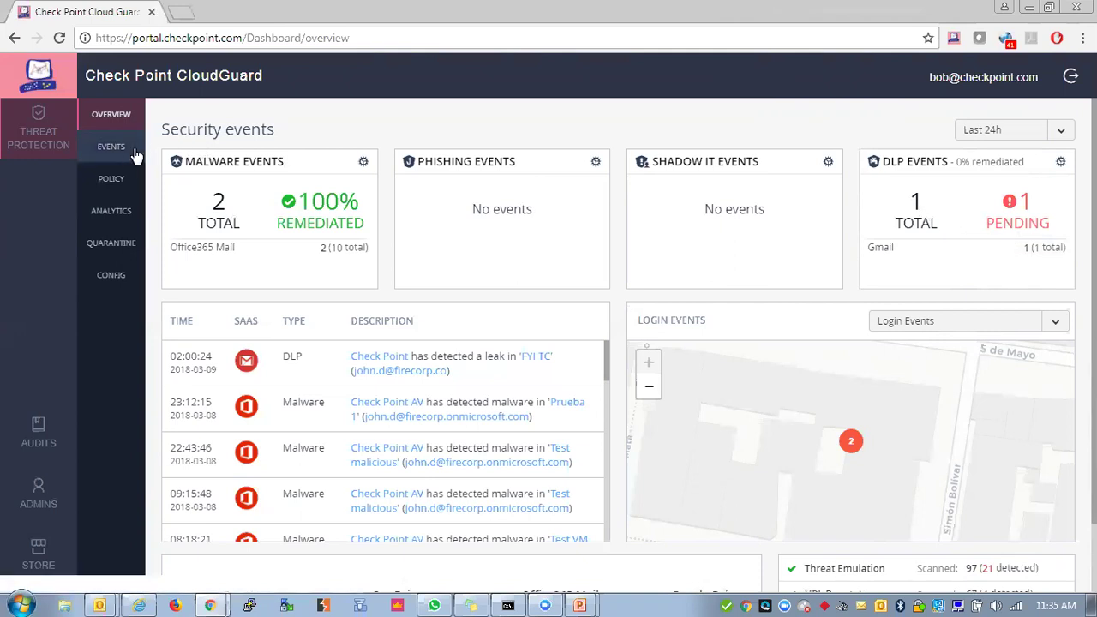
# Start a new Office 365 Emails policy rule in the CloudGuard portal with DLP as the security type.
pyautogui.click(115, 180)
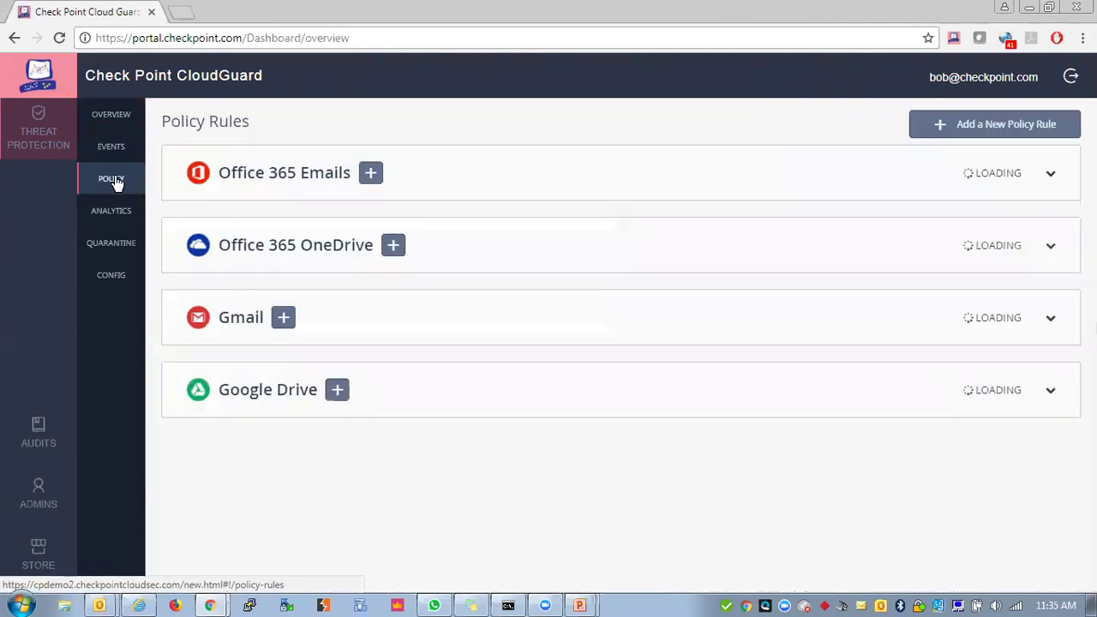
pyautogui.click(262, 184)
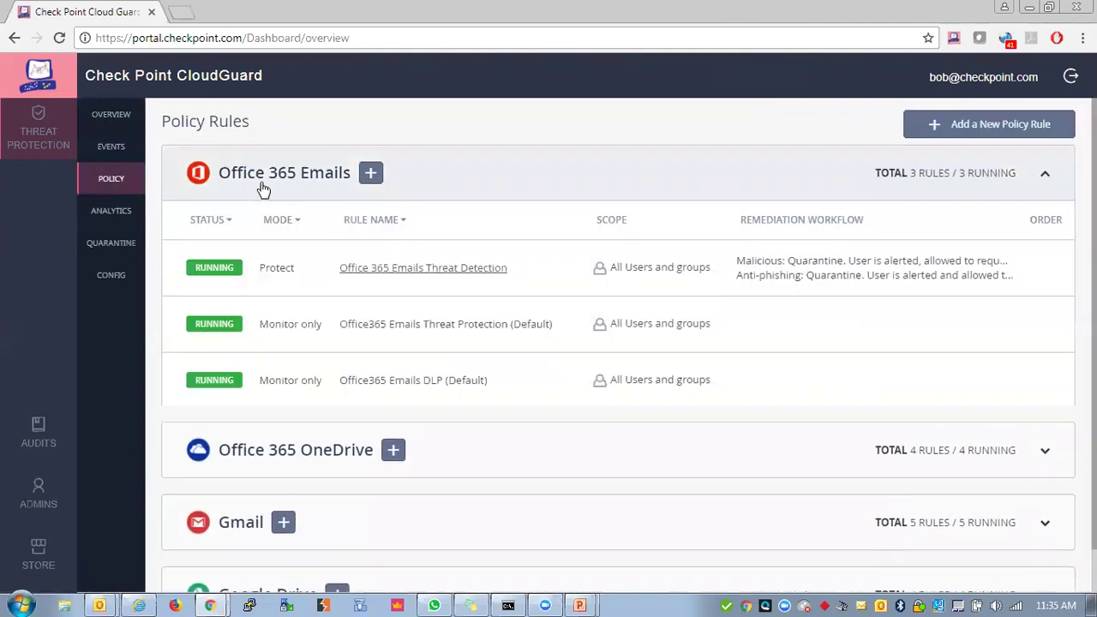
pyautogui.click(371, 178)
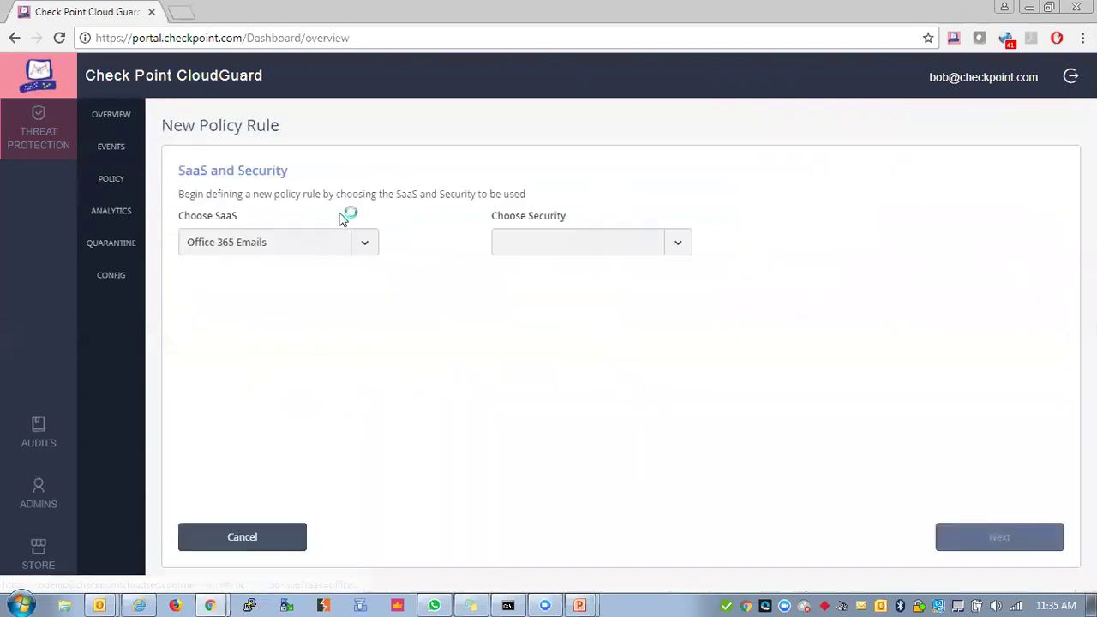
pyautogui.click(561, 269)
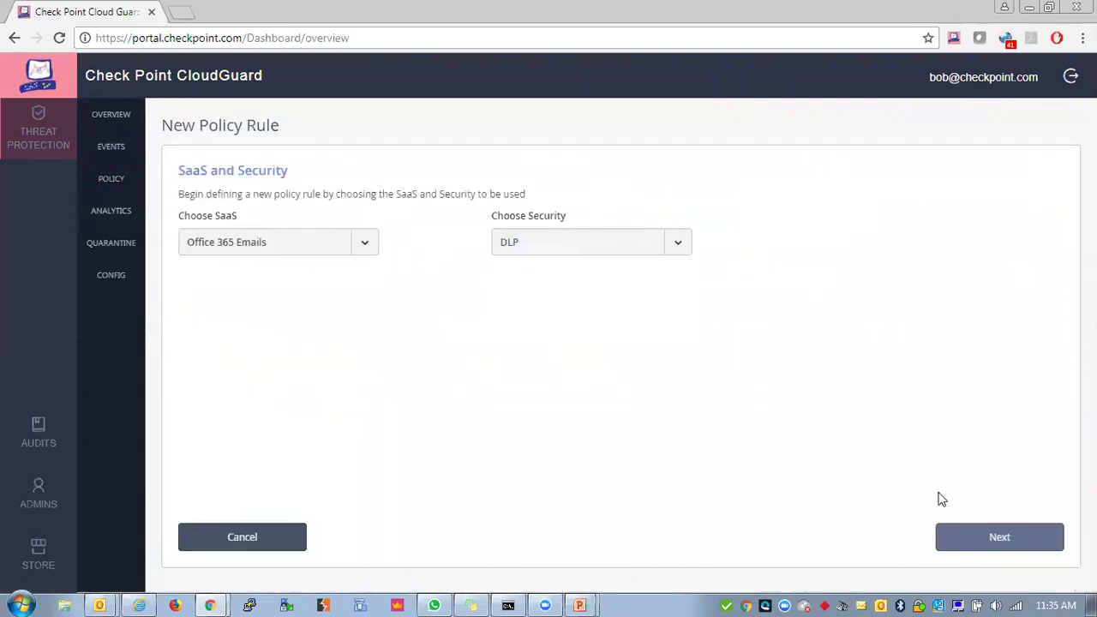
pyautogui.click(1007, 535)
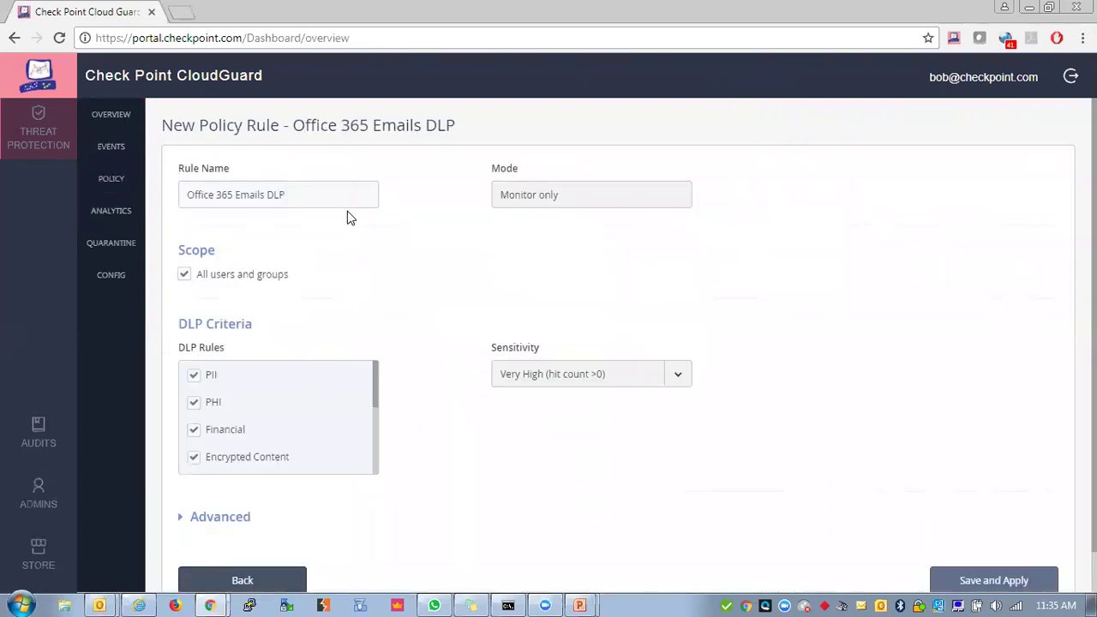
# Examine the new DLP rule's sensitivity levels and its full list of DLP rule categories.
pyautogui.moveTo(564, 206)
pyautogui.click(558, 380)
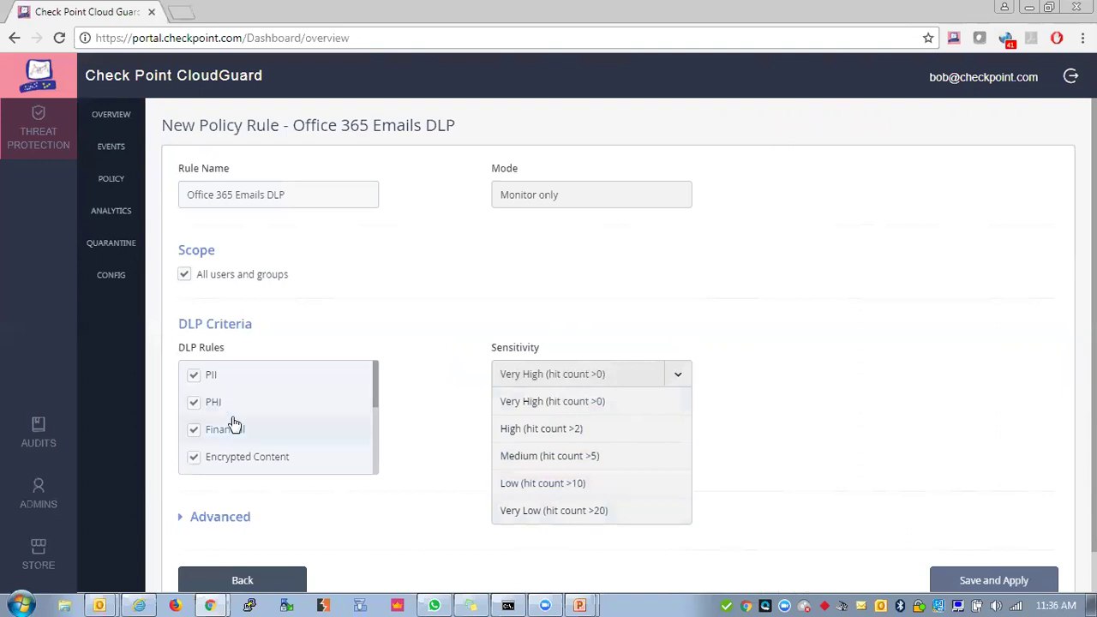
pyautogui.click(390, 377)
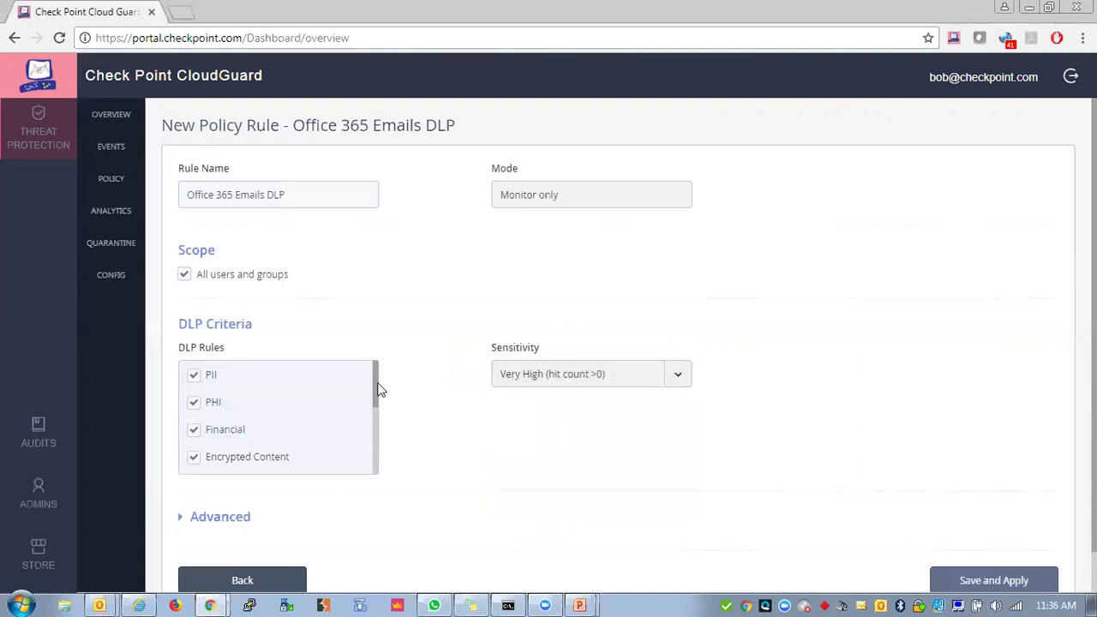
pyautogui.moveTo(381, 405); pyautogui.dragTo(384, 346)
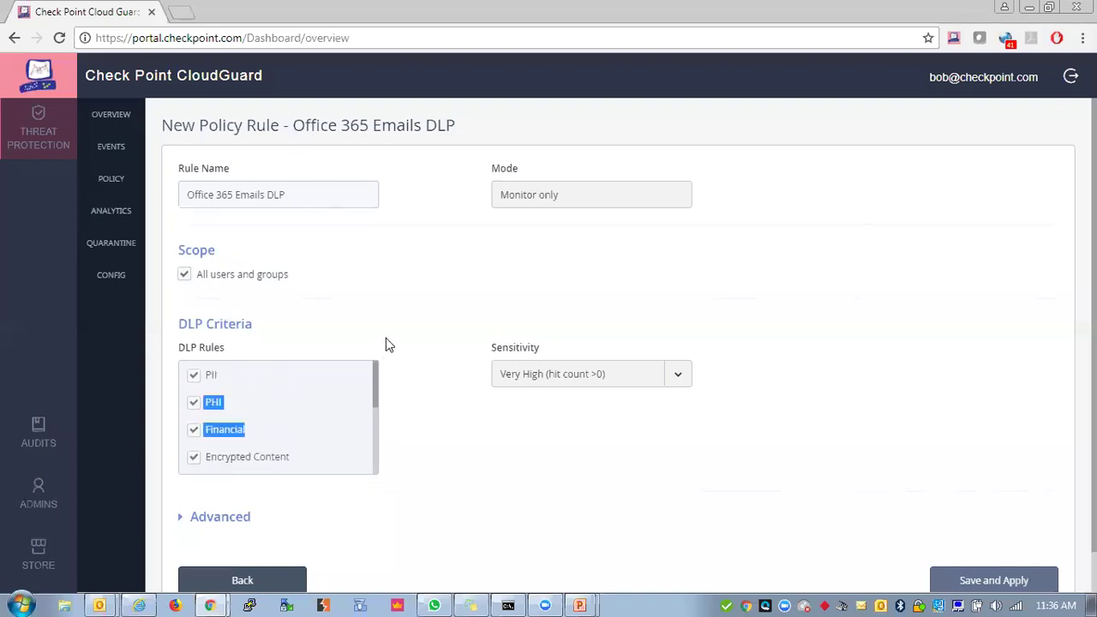
pyautogui.click(337, 347)
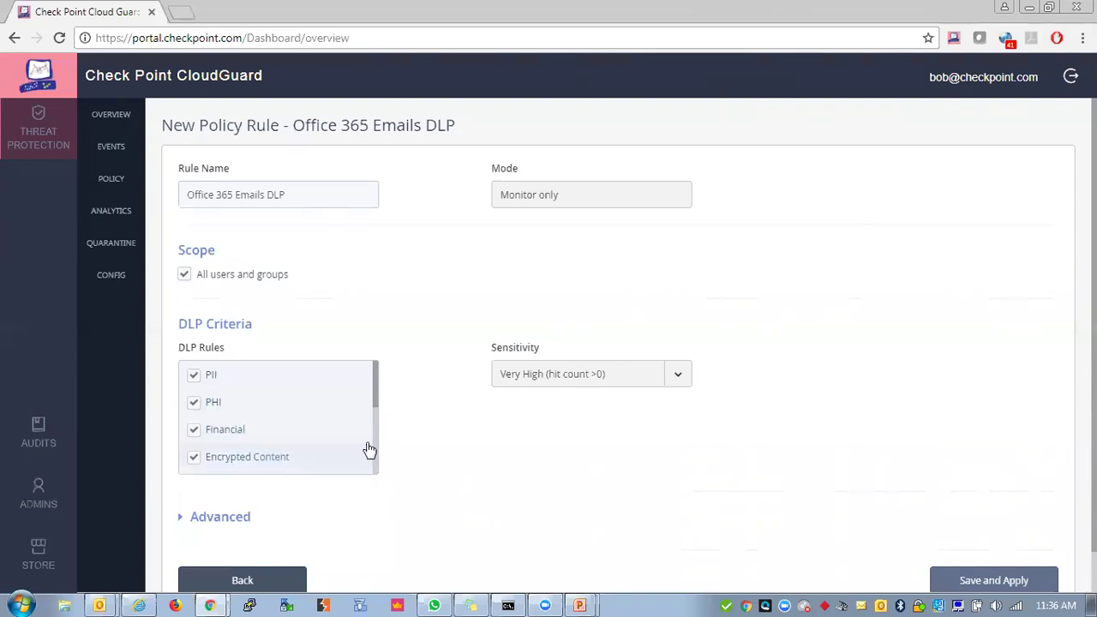
pyautogui.moveTo(381, 403); pyautogui.dragTo(372, 472)
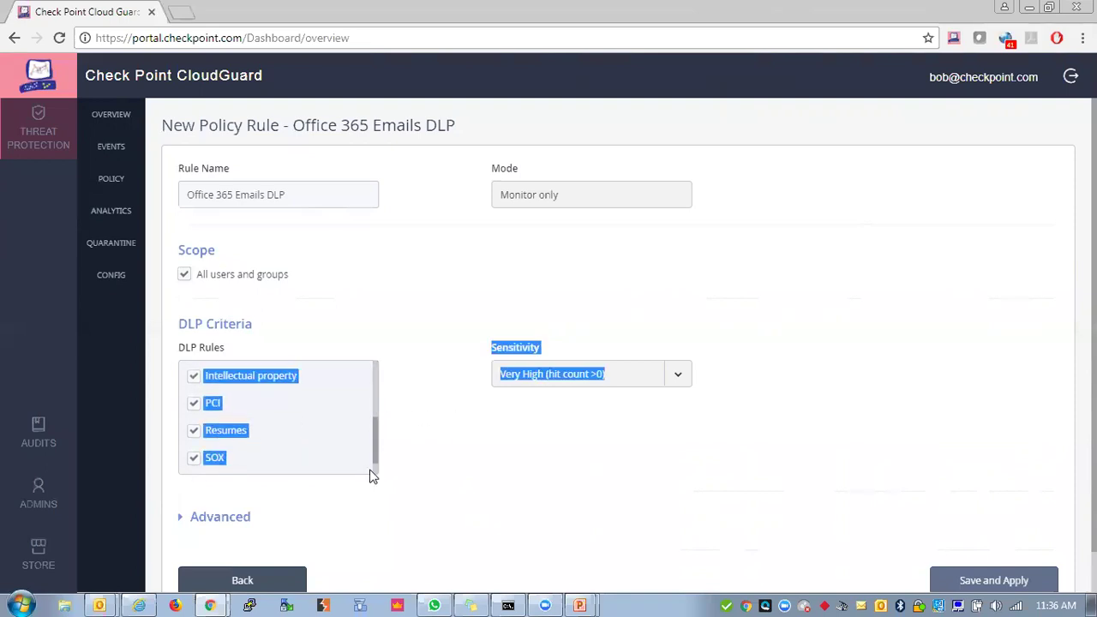
# Review the DLP rule's advanced alert options and cancel creating the rule.
pyautogui.click(187, 516)
pyautogui.scroll(-3, 402, 434)
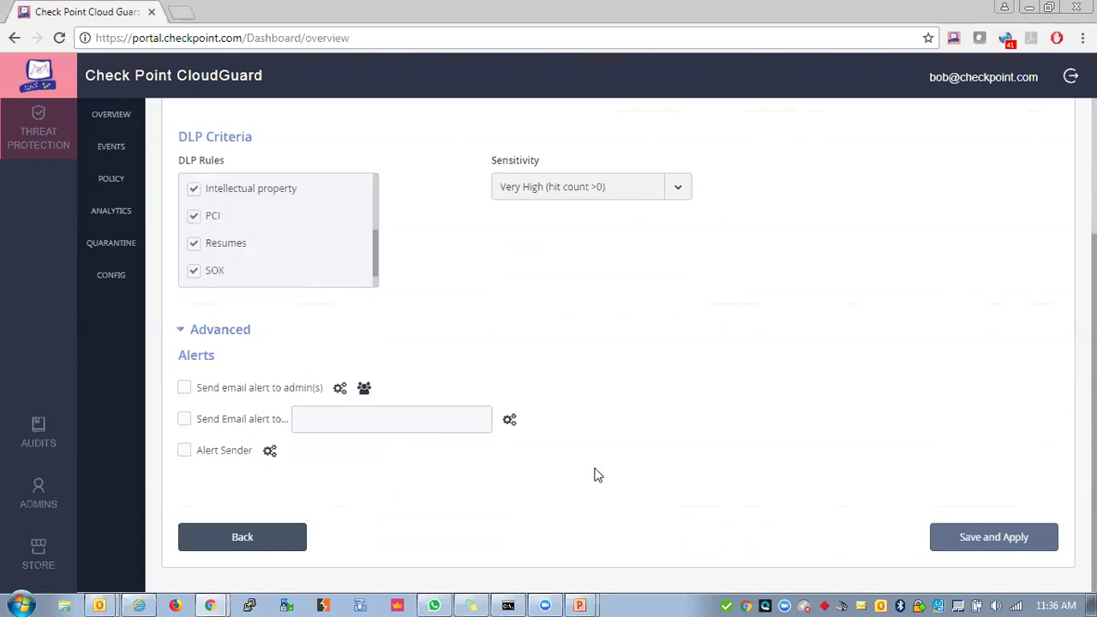
pyautogui.scroll(3, 598, 474)
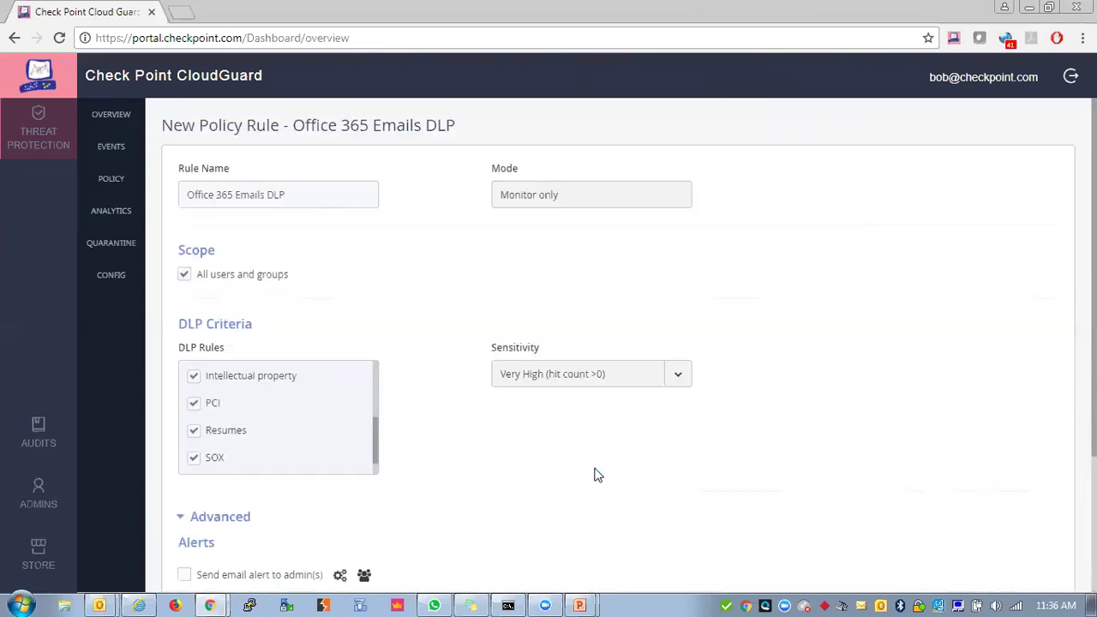
pyautogui.scroll(-3, 597, 475)
pyautogui.click(267, 543)
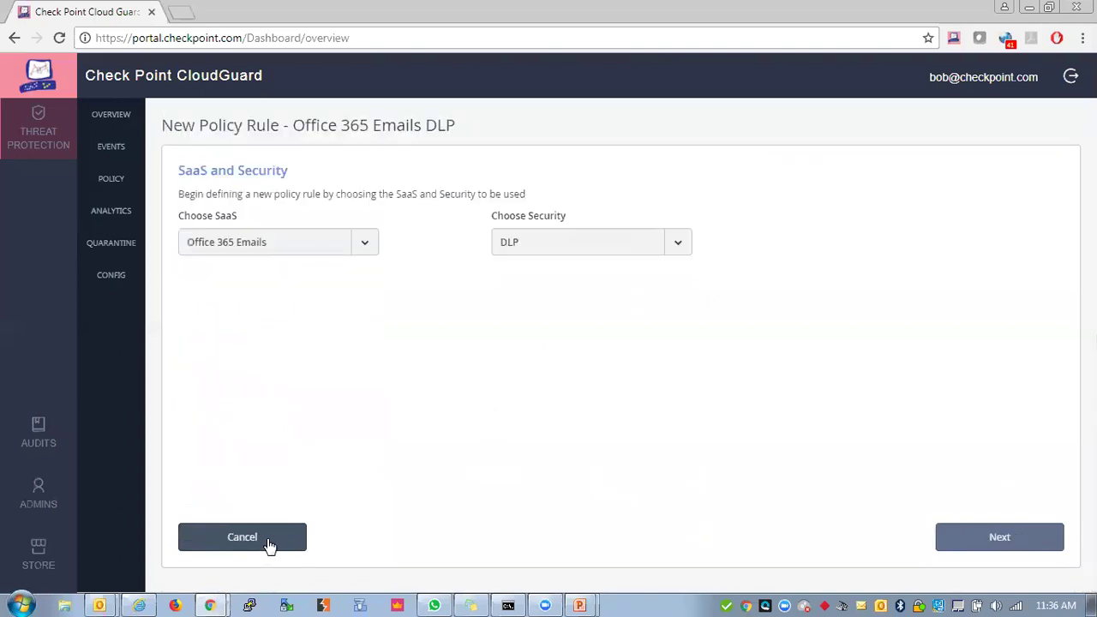
pyautogui.click(268, 539)
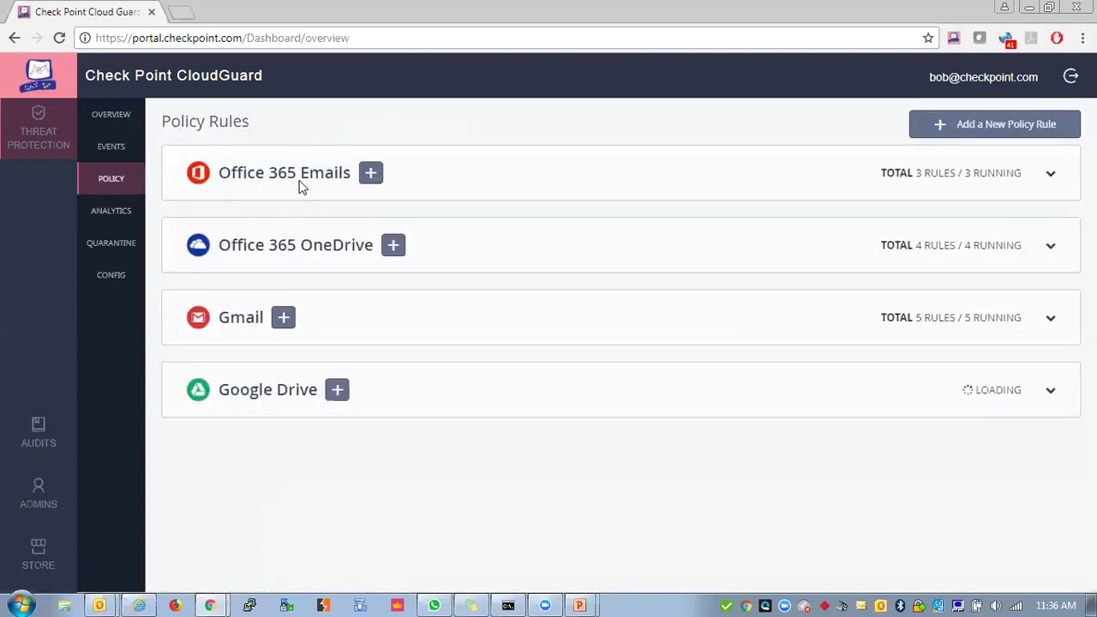
# Expand the Office 365 Emails policy rules and point out the default DLP rule.
pyautogui.click(296, 183)
pyautogui.moveTo(359, 374)
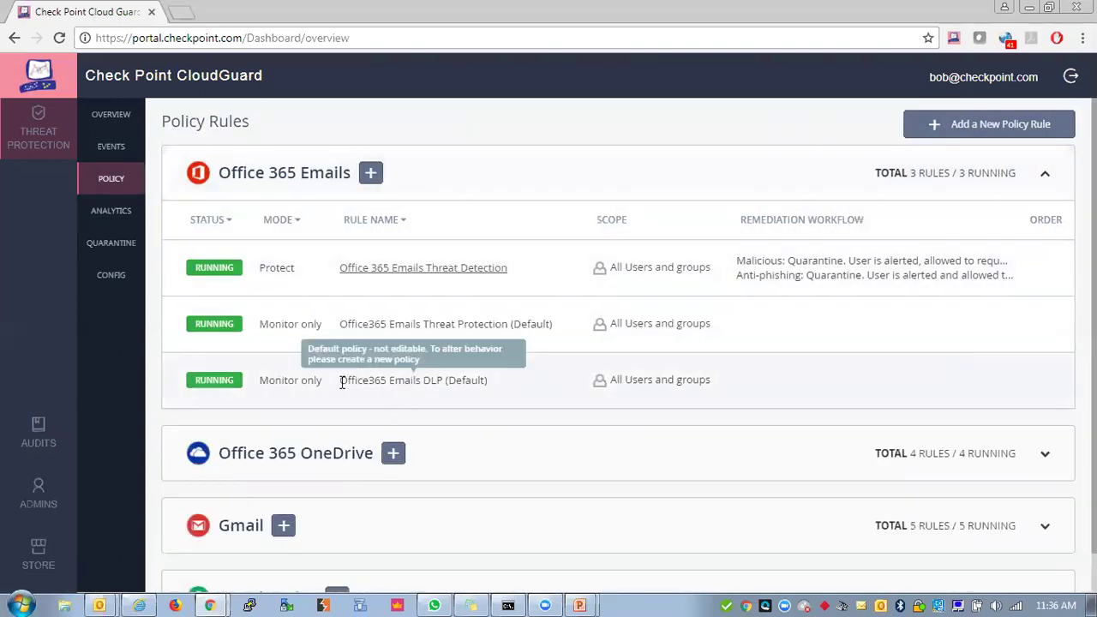
pyautogui.moveTo(342, 382); pyautogui.dragTo(513, 400)
pyautogui.click(514, 400)
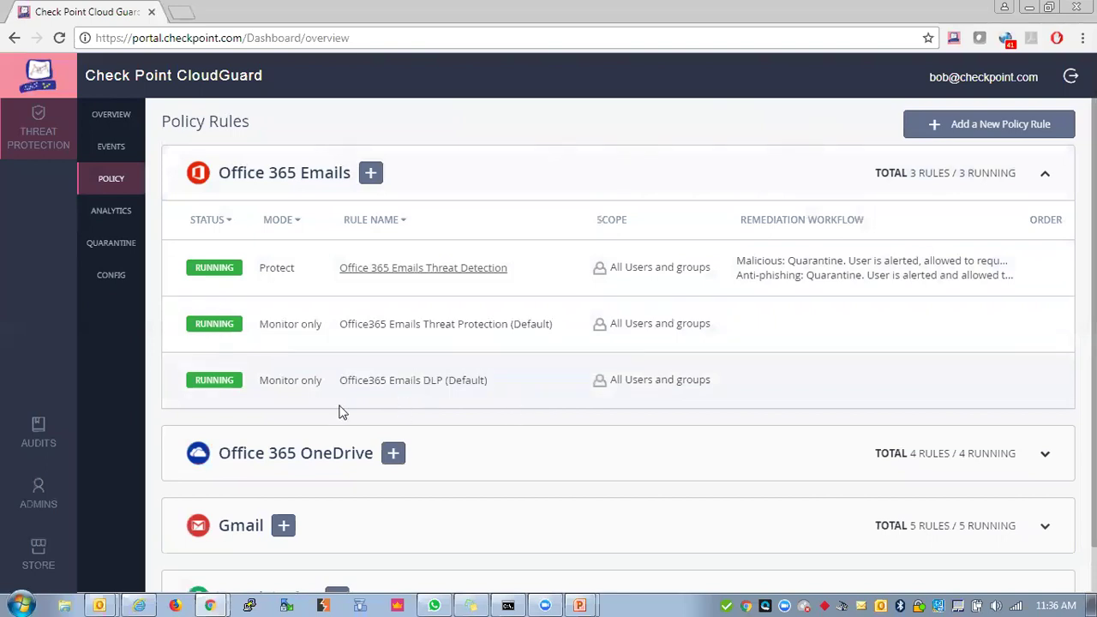
# Search Google for "tarjetas de credito numeros" in a new browser tab and skim the results.
pyautogui.click(191, 13)
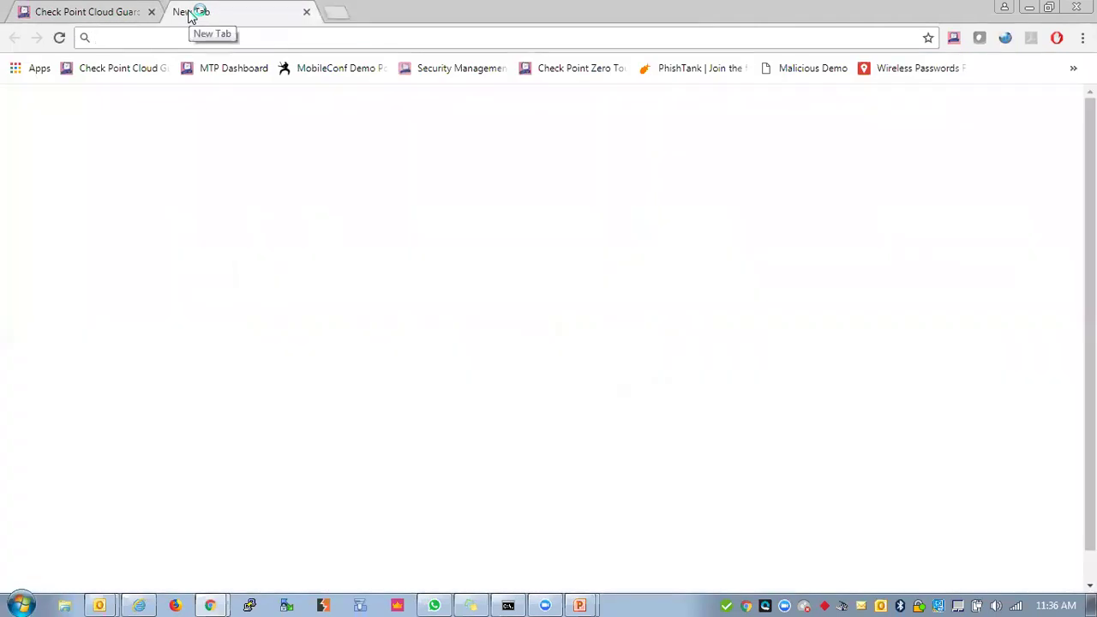
pyautogui.write('ta')
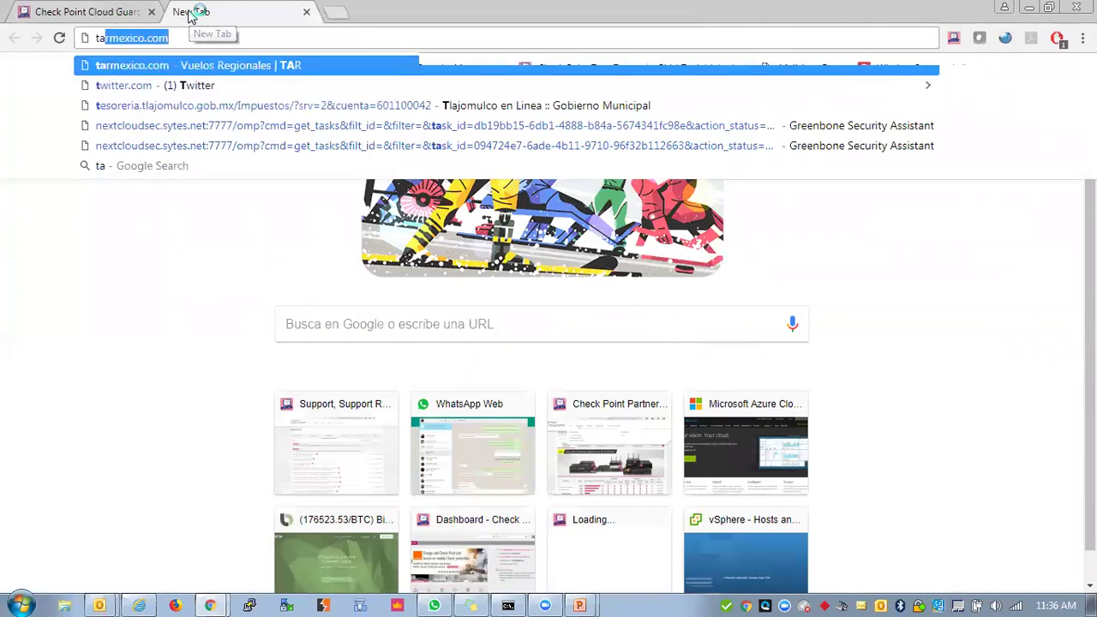
pyautogui.write('rjetas de credi')
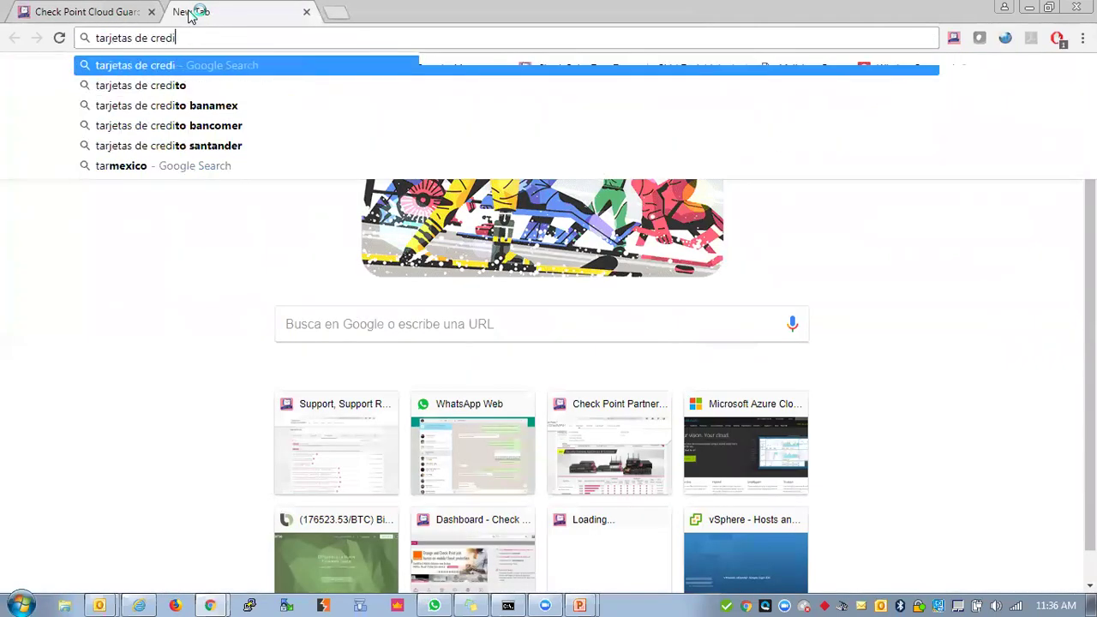
pyautogui.write('to numeo')
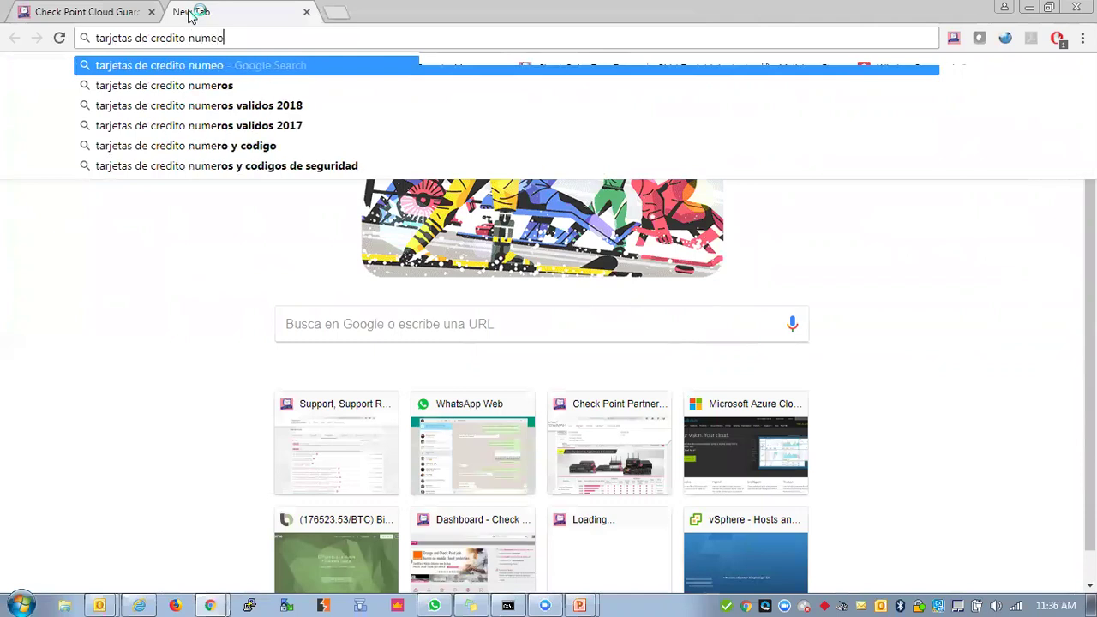
pyautogui.press('BackSpace')
pyautogui.write('ros')
pyautogui.press('Return')
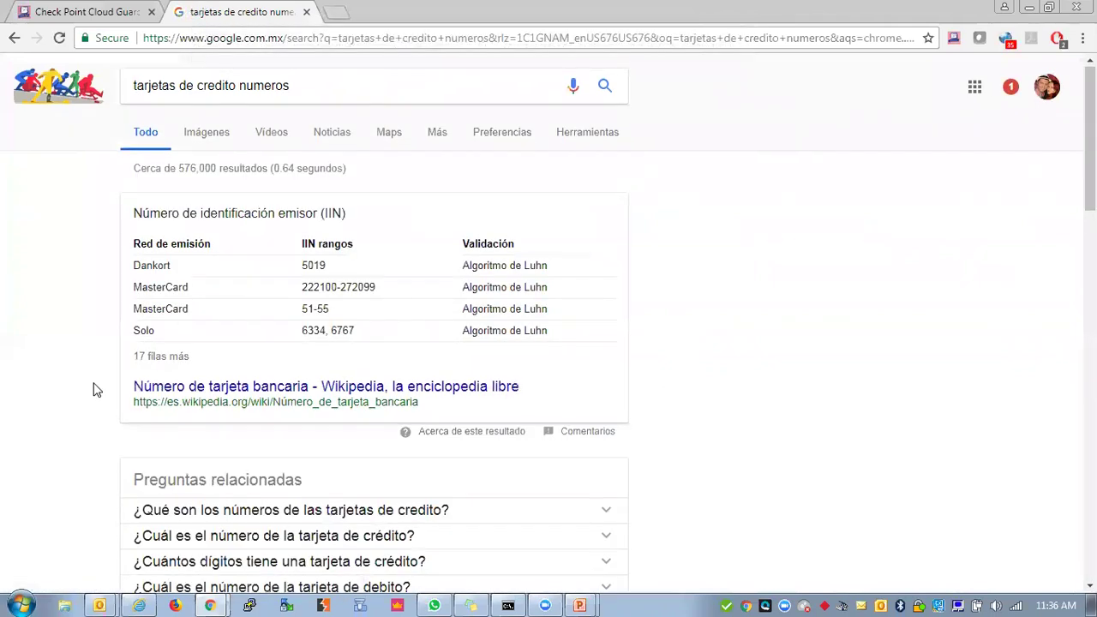
pyautogui.scroll(-5, 92, 387)
pyautogui.scroll(5, 92, 387)
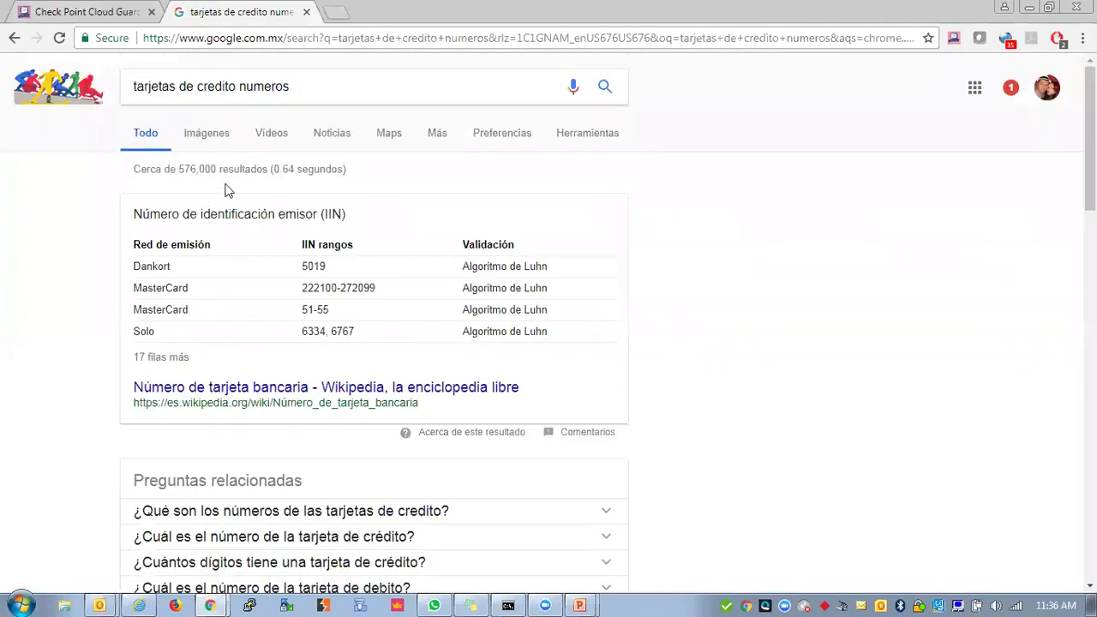
# Search Google for "credit card number" and refine the search to "credit card number sample".
pyautogui.click(306, 92)
pyautogui.hotkey('ctrl', 'a')
pyautogui.write('cred')
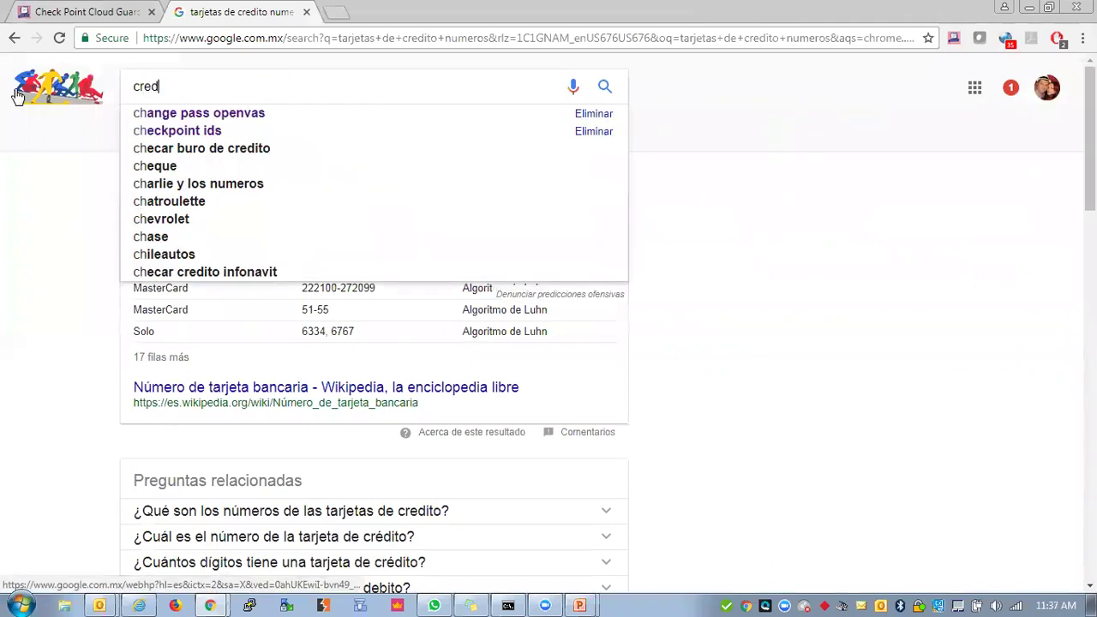
pyautogui.write('it card number')
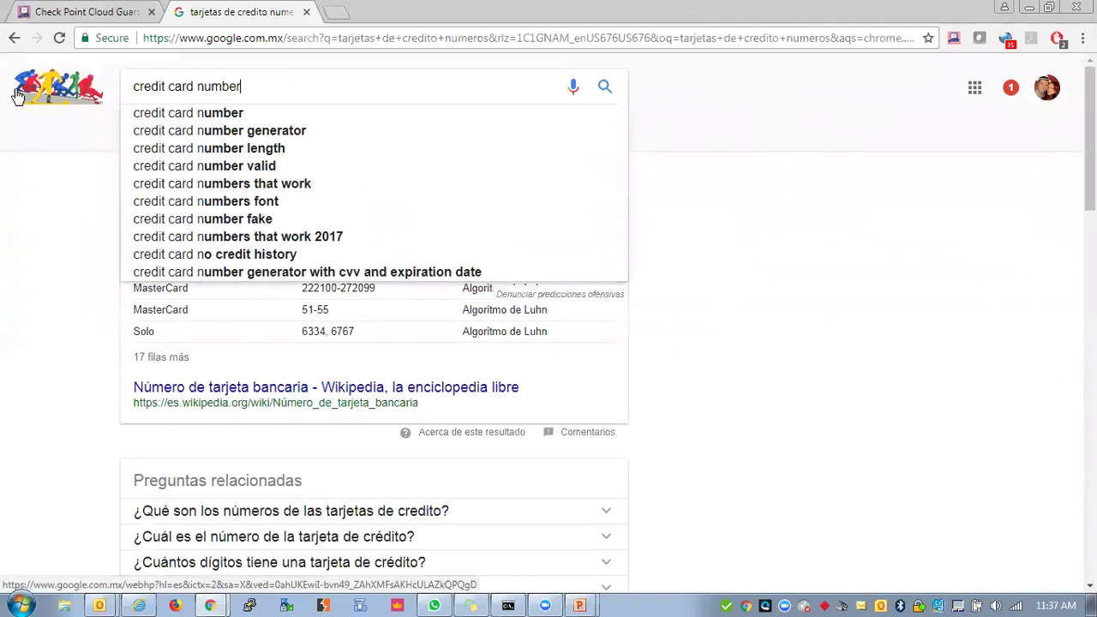
pyautogui.press('Return')
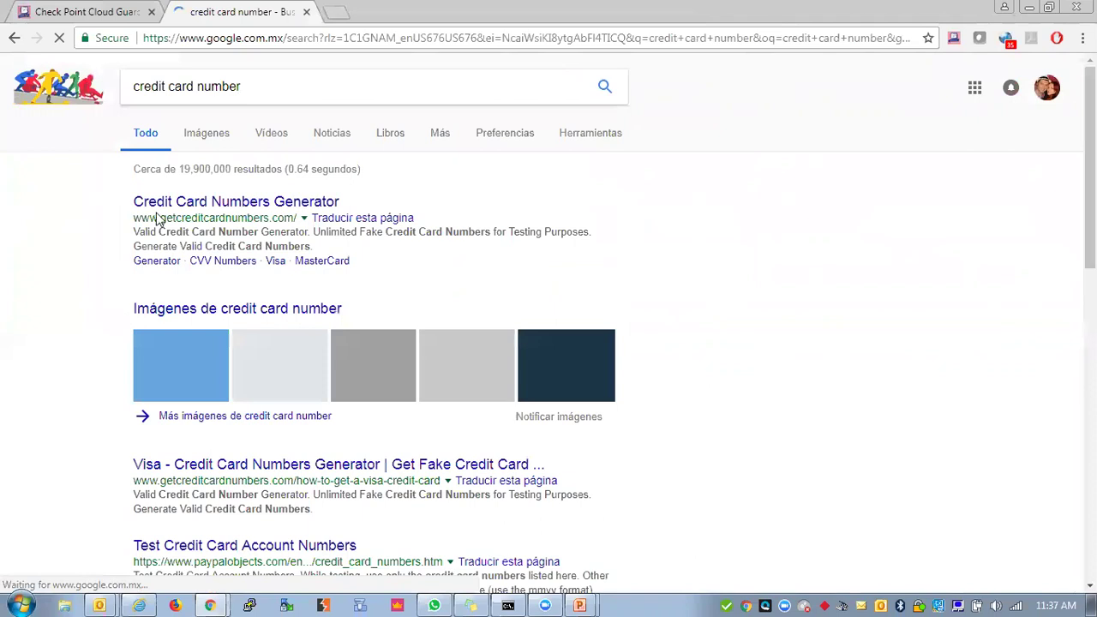
pyautogui.click(276, 79)
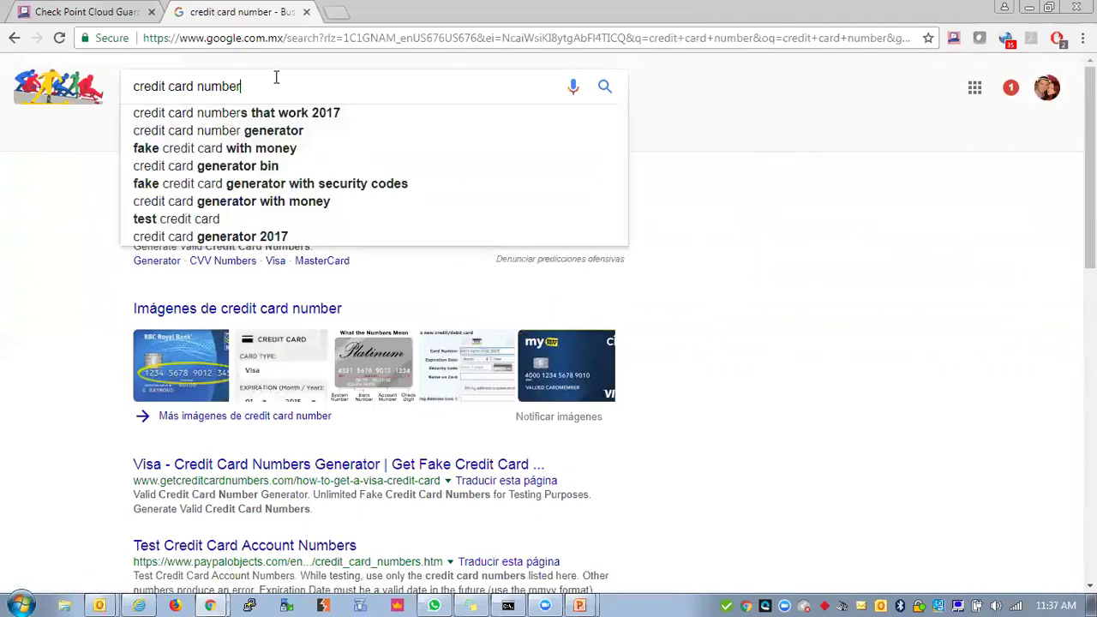
pyautogui.write('sample')
pyautogui.press('Return')
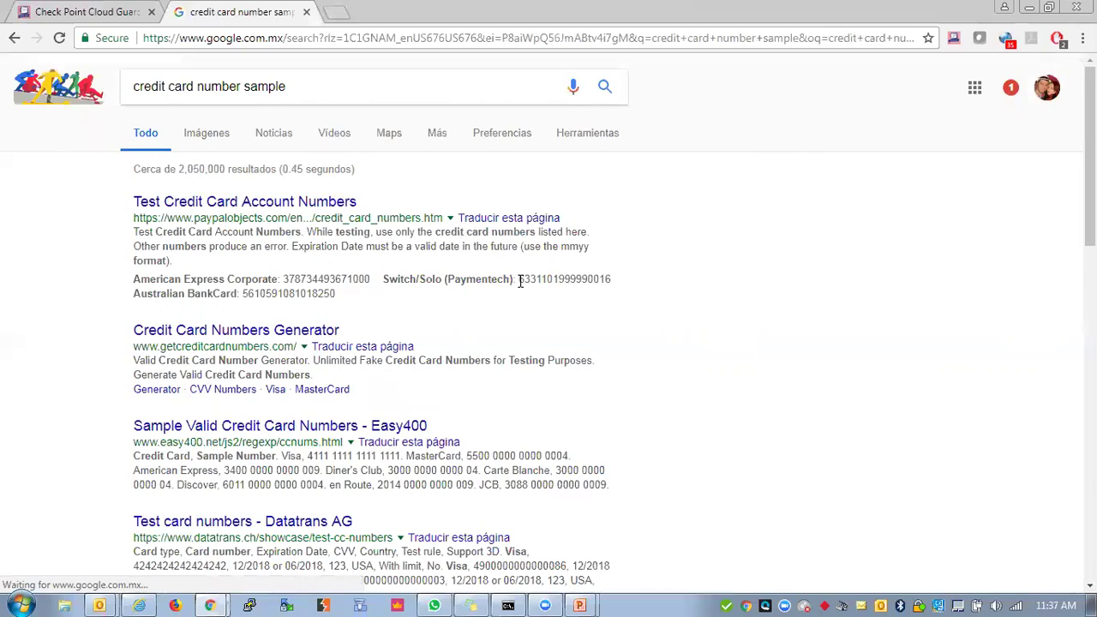
# Open the PayPal "Test Credit Card Account Numbers" result in a new tab and select a MasterCard test number in its table.
pyautogui.rightClick(293, 206)
pyautogui.click(297, 216)
pyautogui.click(362, 14)
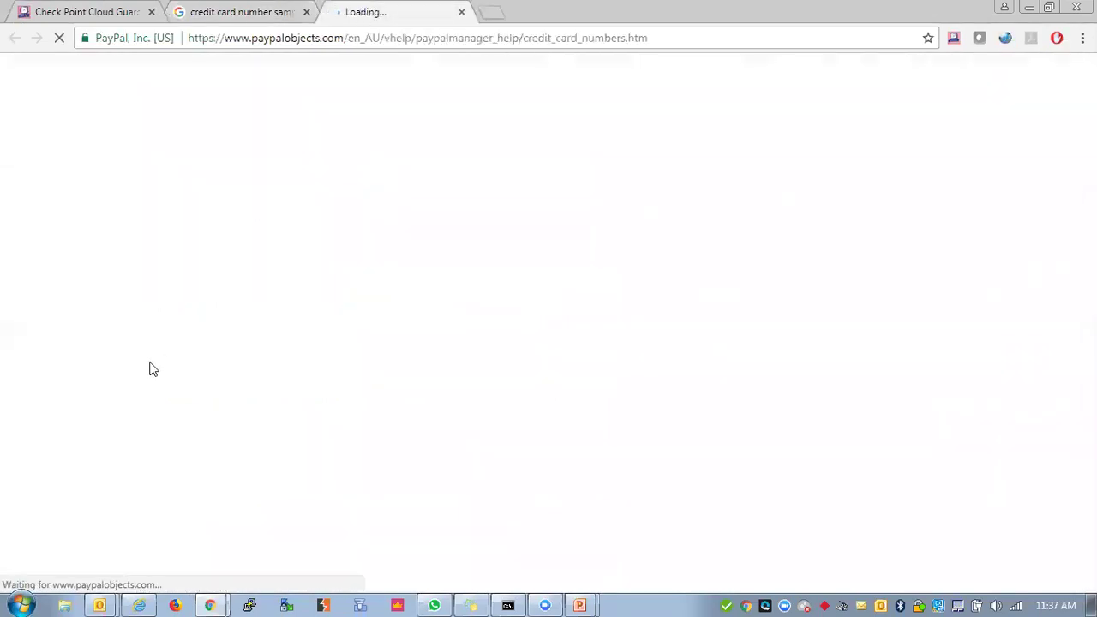
pyautogui.scroll(-2, 271, 374)
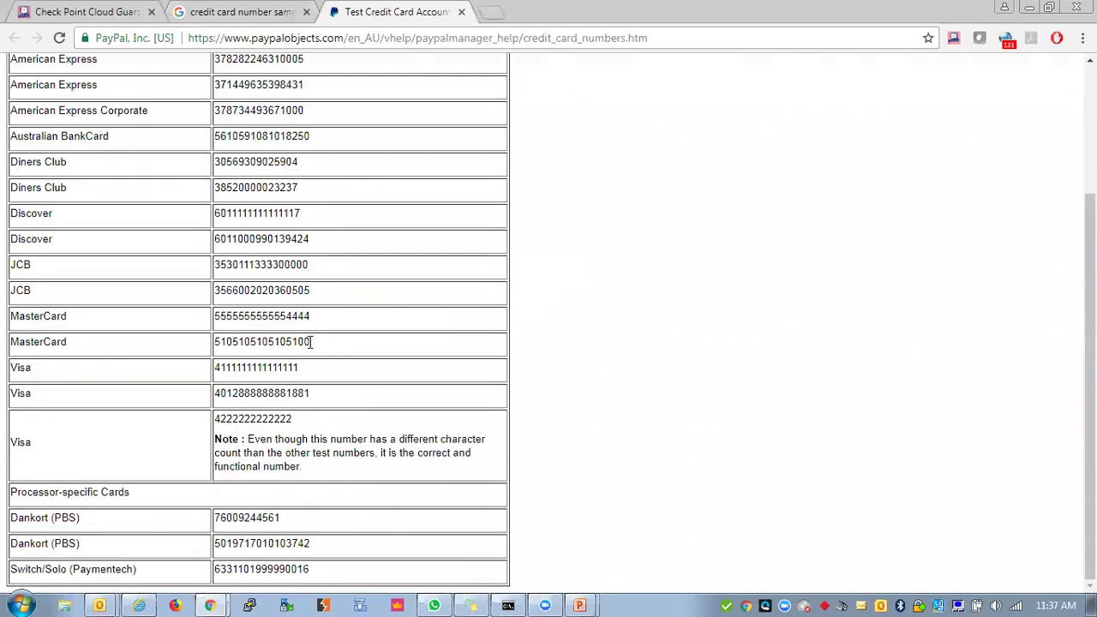
pyautogui.moveTo(132, 304); pyautogui.dragTo(189, 325)
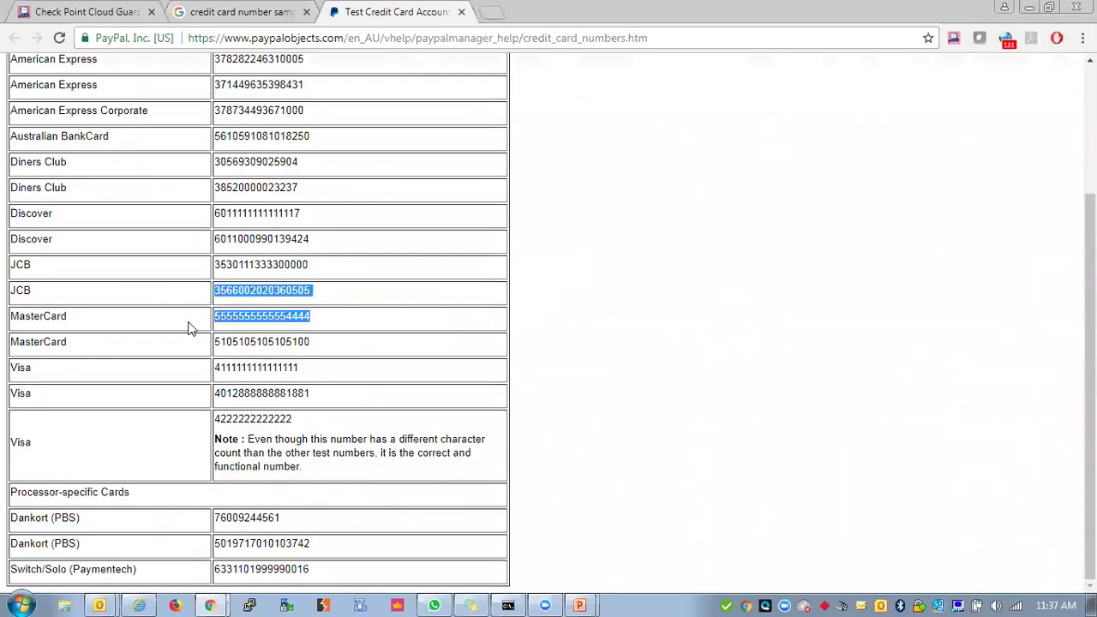
pyautogui.doubleClick(217, 322)
pyautogui.scroll(2, 474, 272)
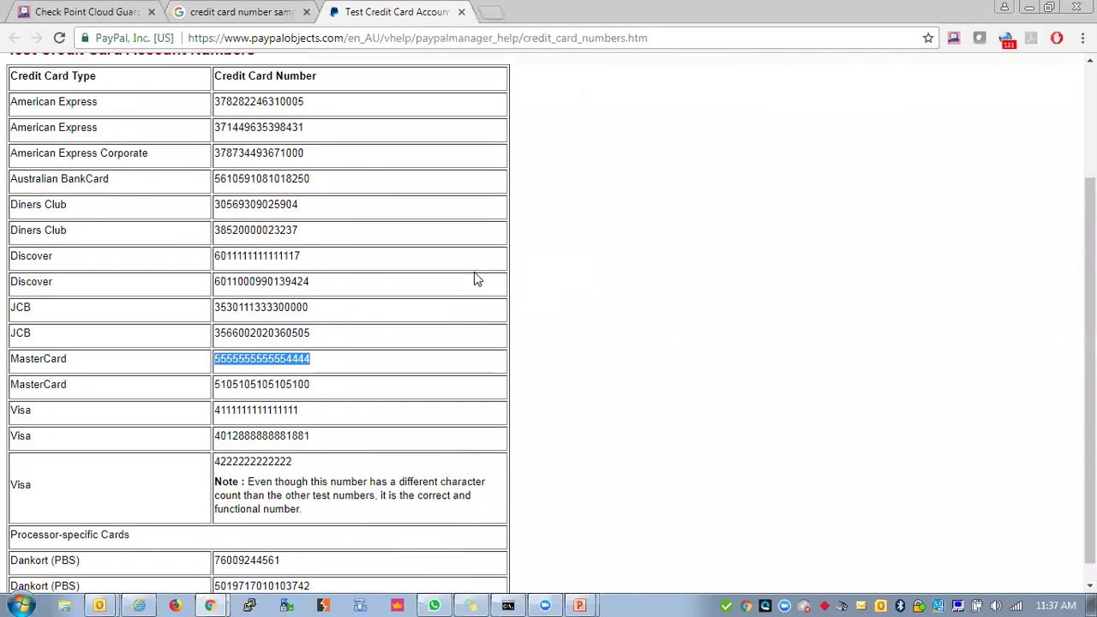
# Check the Office 365 Outlook inbox in the other browser window and return to the CloudGuard policy rules.
pyautogui.click(224, 7)
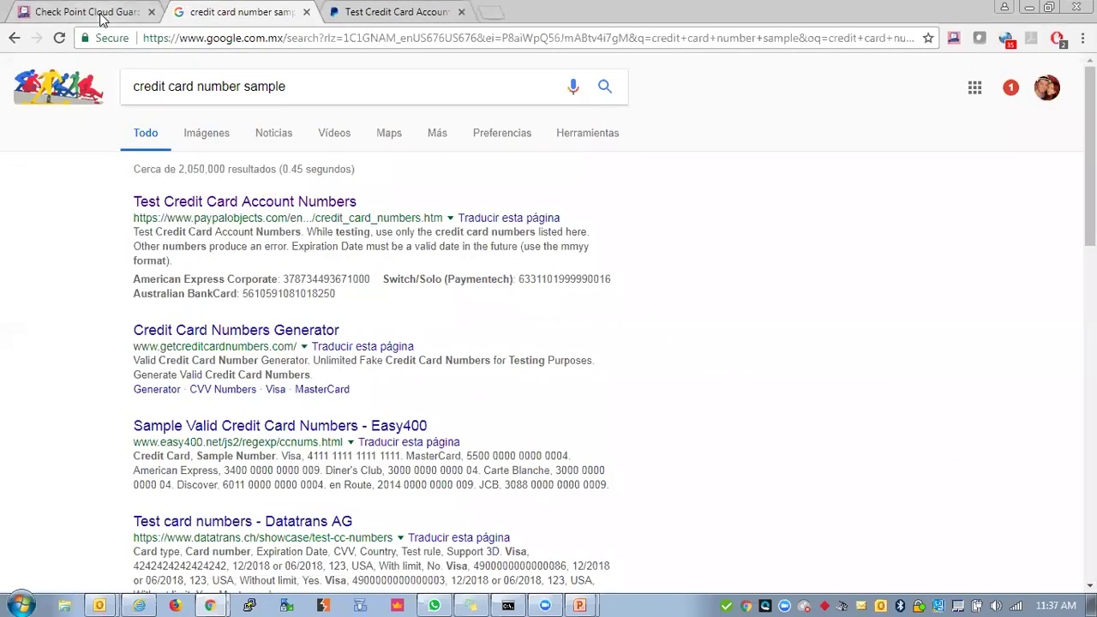
pyautogui.click(90, 12)
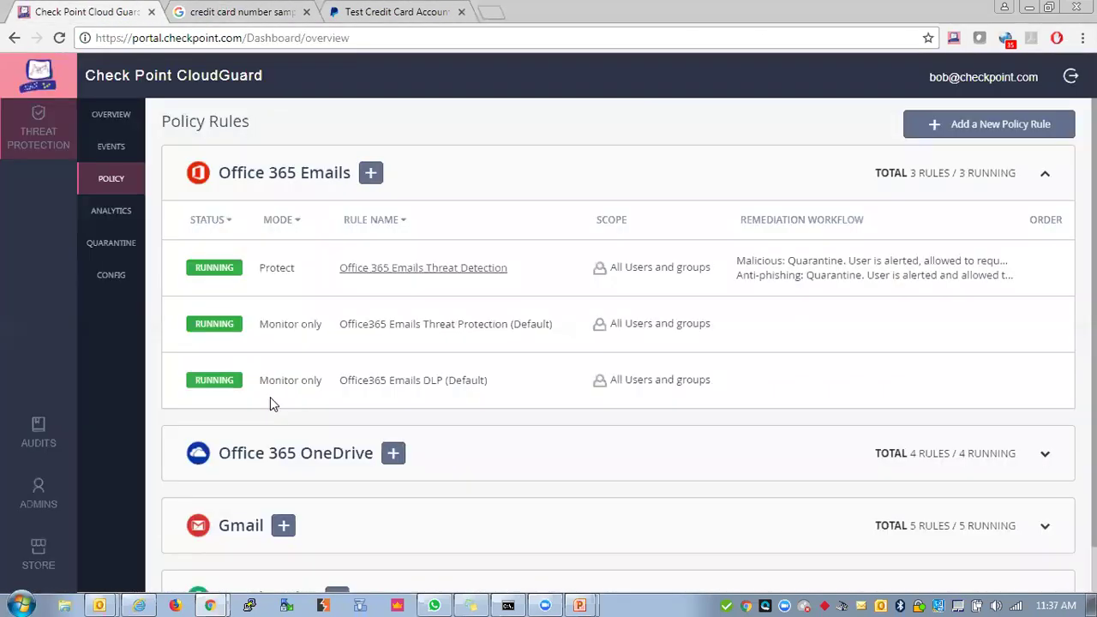
pyautogui.moveTo(210, 604)
pyautogui.click(204, 576)
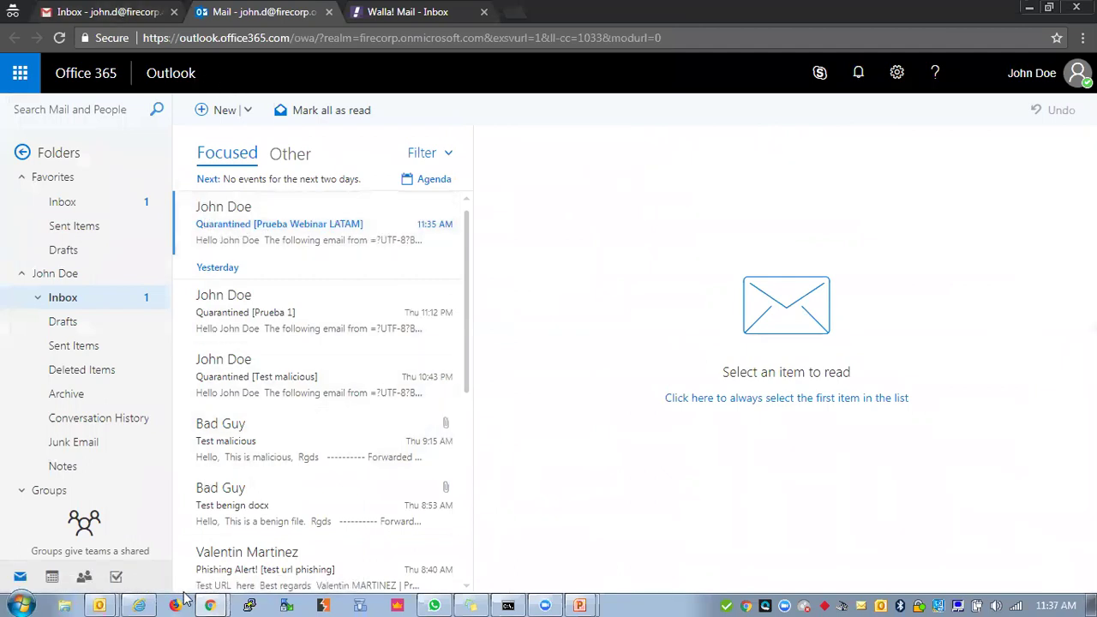
pyautogui.moveTo(210, 605)
pyautogui.click(136, 544)
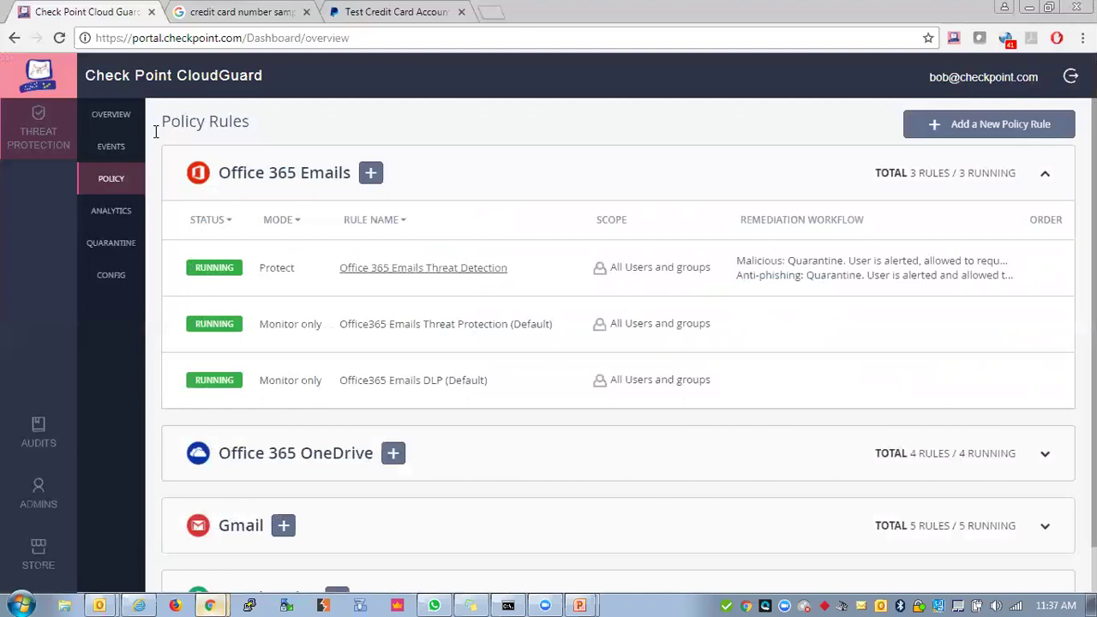
# Inspect the "Prueba Webinar LATAM" malware event's signature and email details on the overview and open it in the security events list.
pyautogui.click(102, 117)
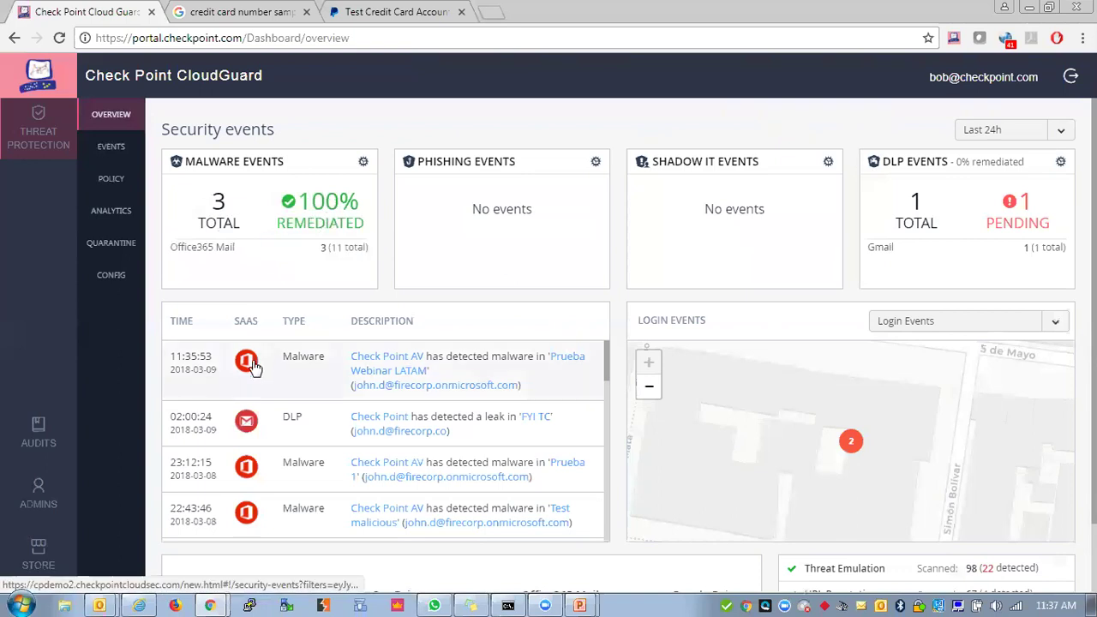
pyautogui.moveTo(408, 361)
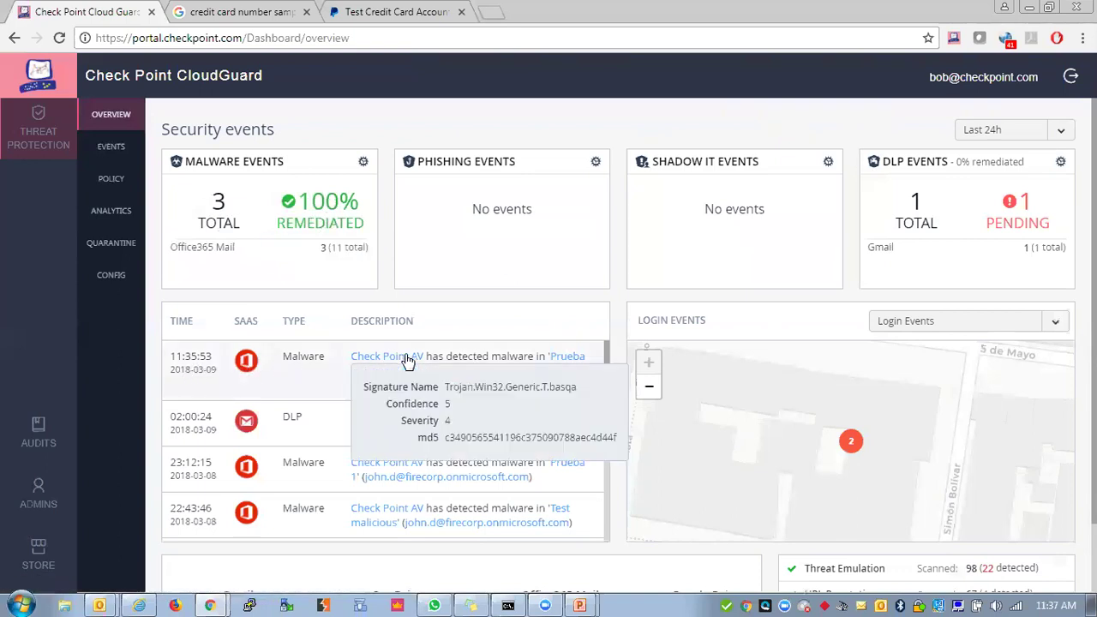
pyautogui.moveTo(558, 360)
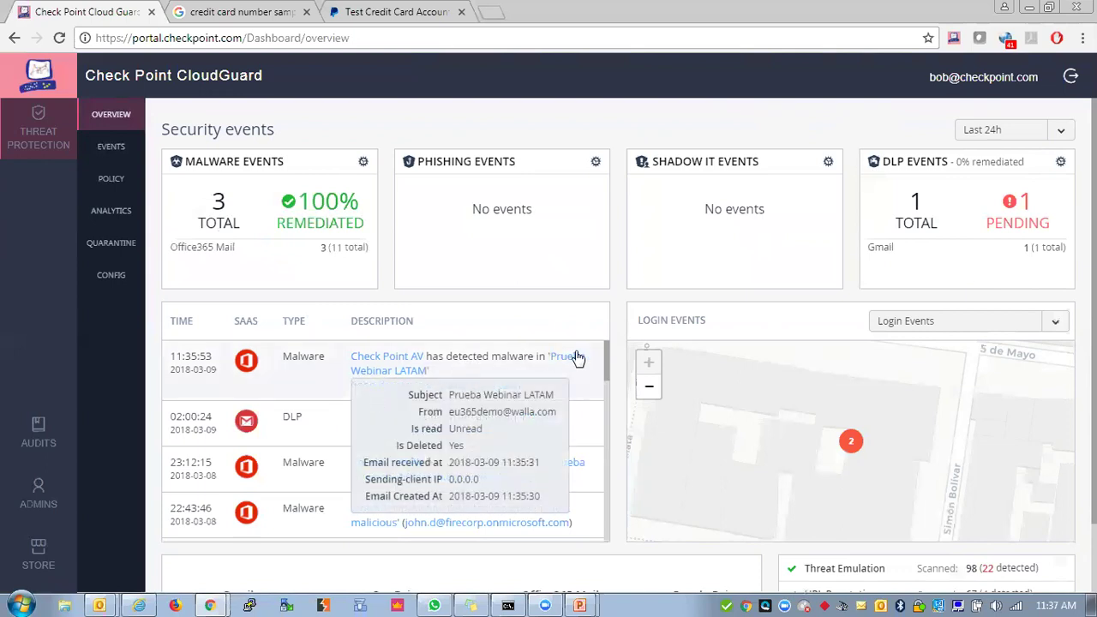
pyautogui.click(577, 359)
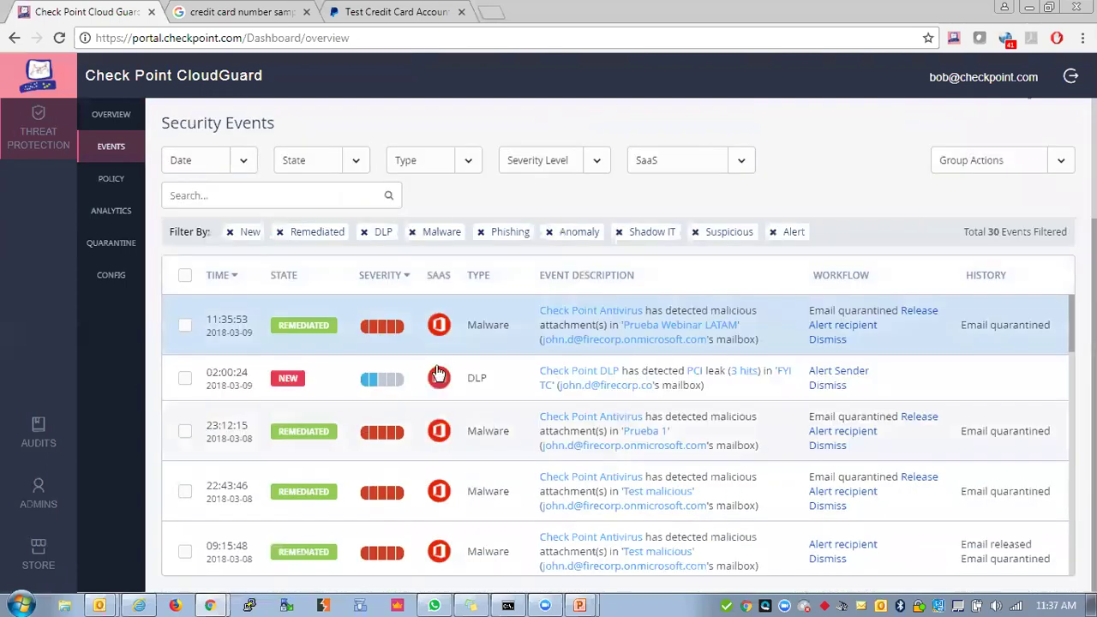
pyautogui.moveTo(582, 311)
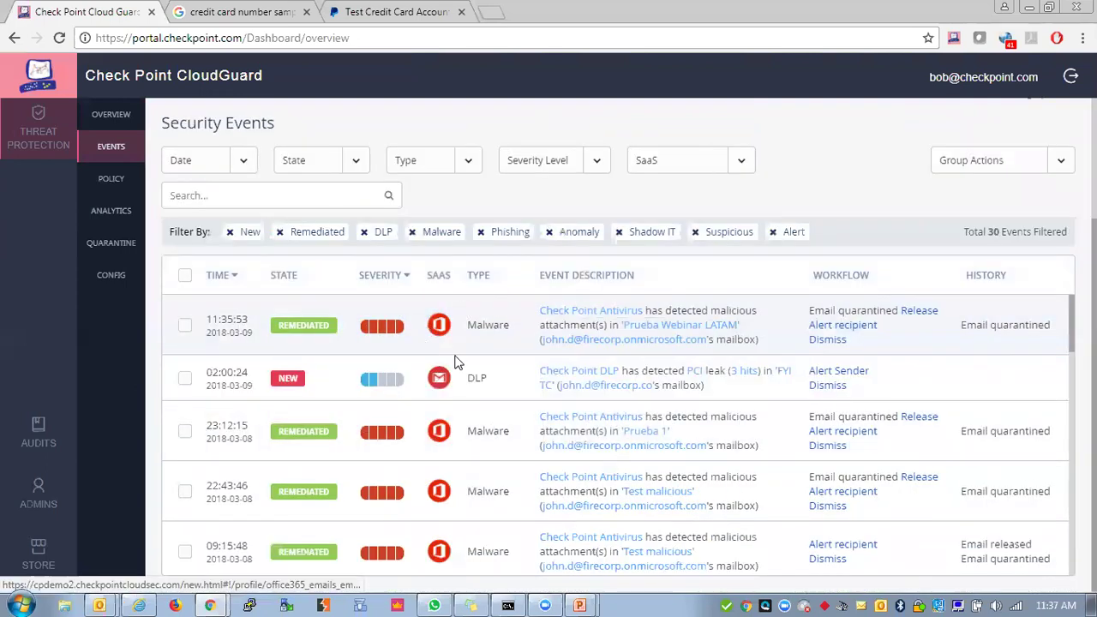
# Open the email profile of "Prueba Webinar LATAM" and view its insecure attachment real_mali.pdf.
pyautogui.click(669, 332)
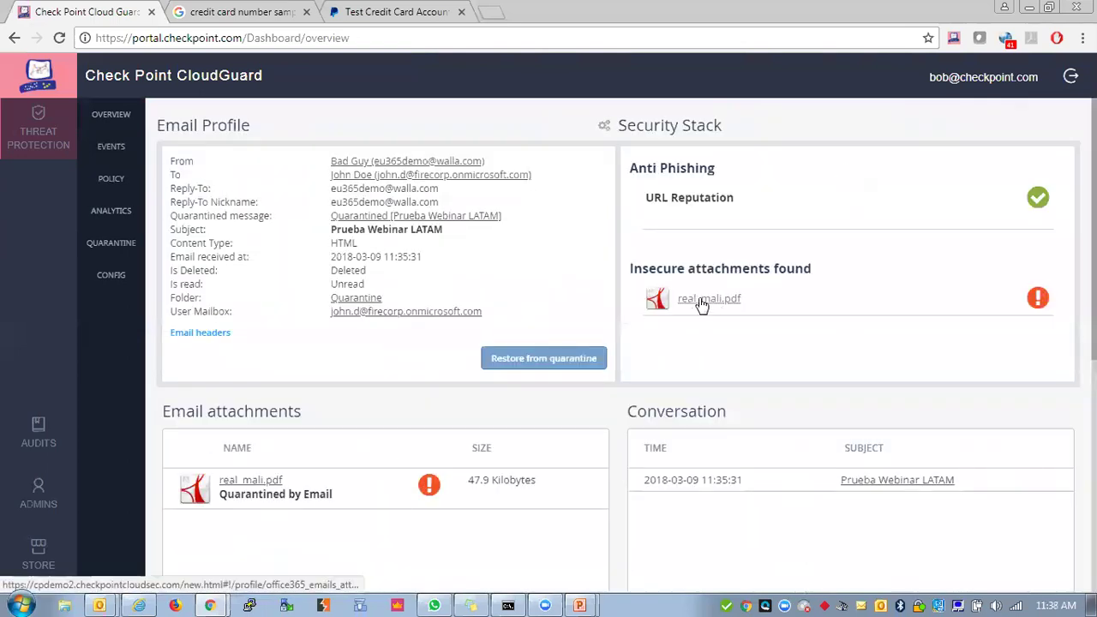
pyautogui.moveTo(701, 304)
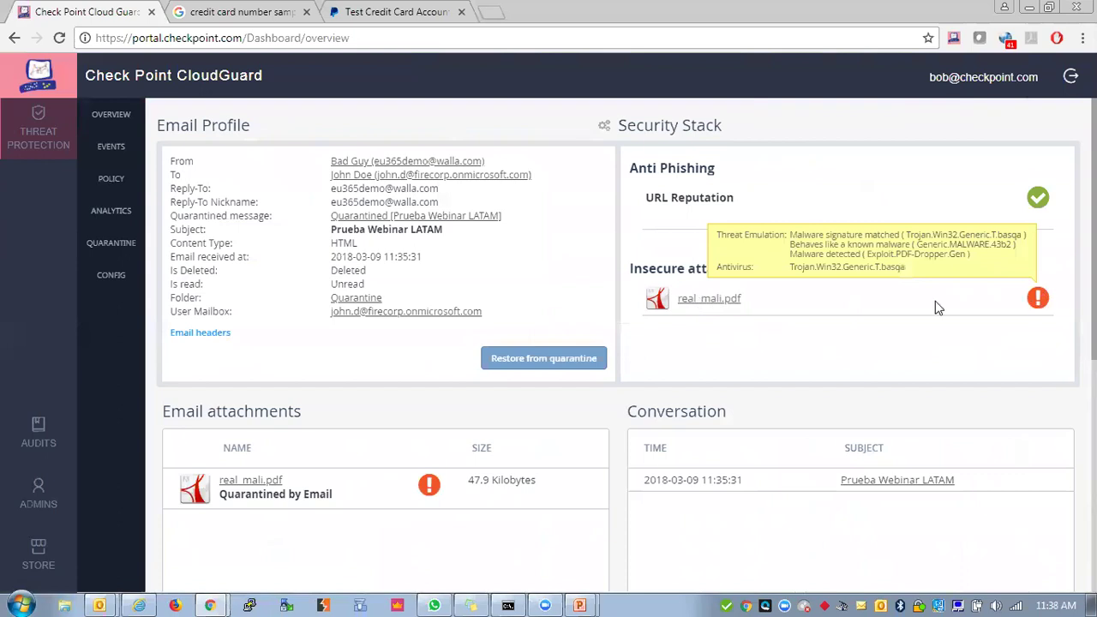
pyautogui.click(689, 304)
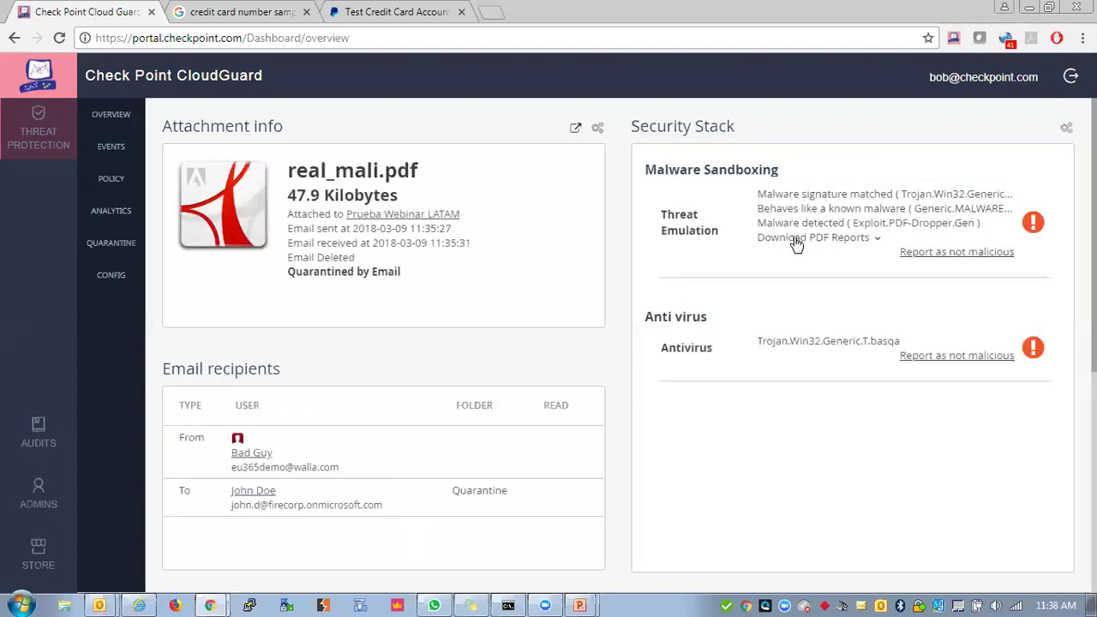
# Download the Threat Emulation PDF report for real_mali.pdf and open the downloaded file.
pyautogui.click(795, 240)
pyautogui.click(792, 334)
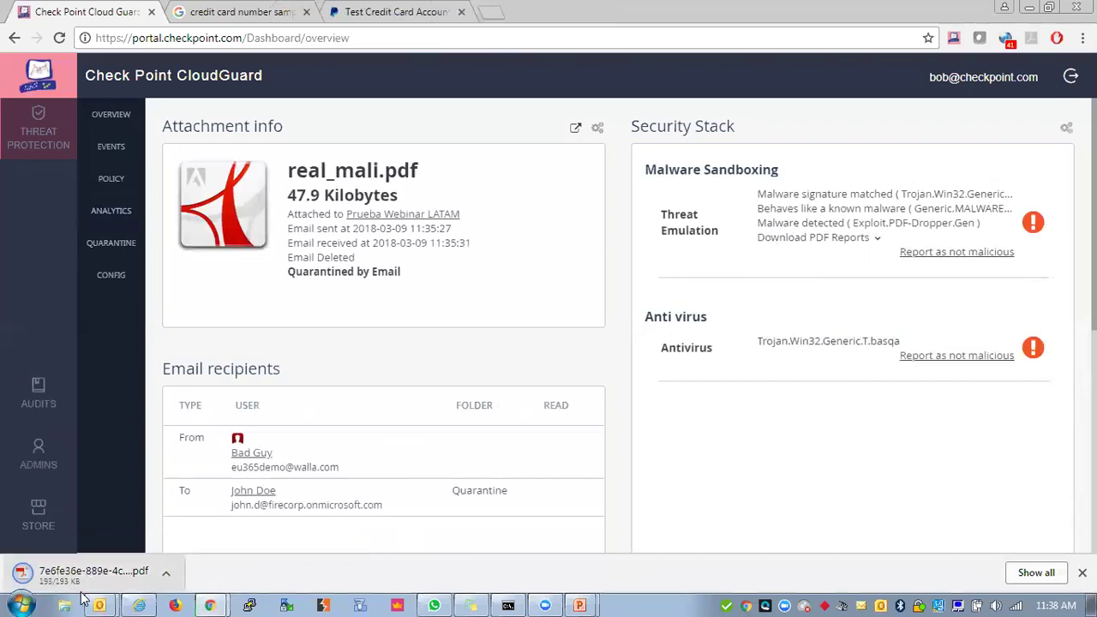
pyautogui.click(82, 583)
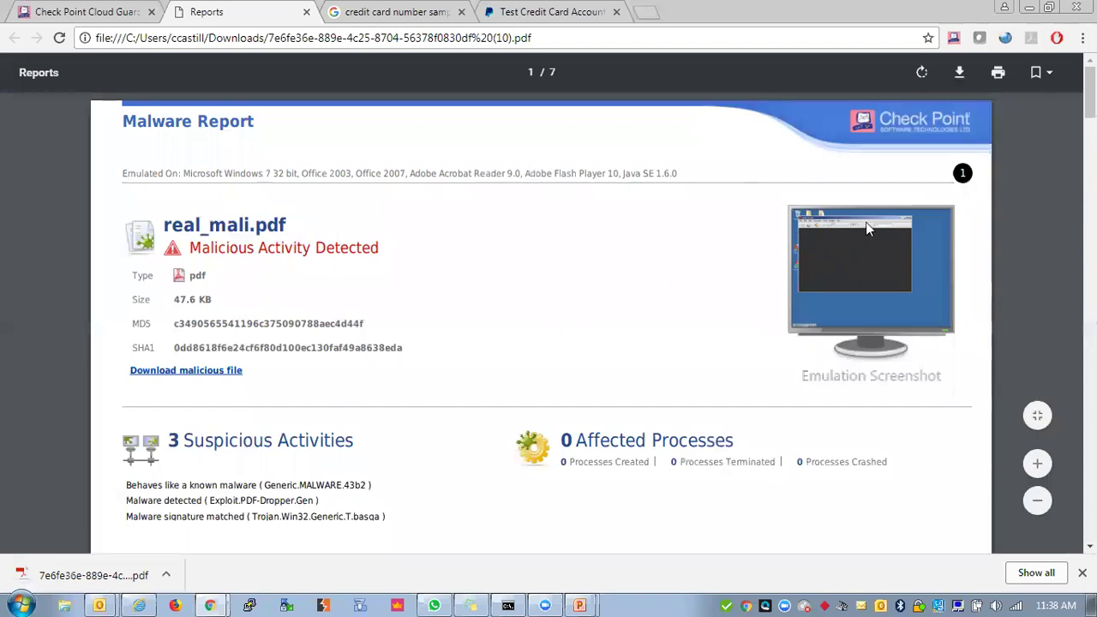
# Examine the malware report's suspicious activities, affected processes, registry keys and files, and emulation screenshots.
pyautogui.scroll(-3, 397, 299)
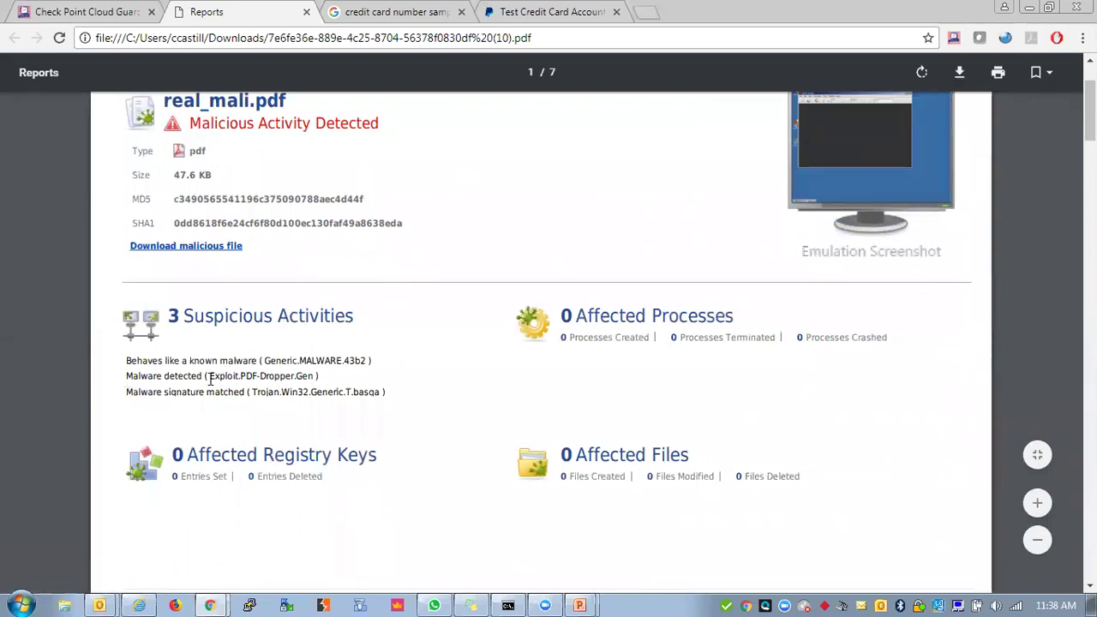
pyautogui.scroll(-1, 391, 381)
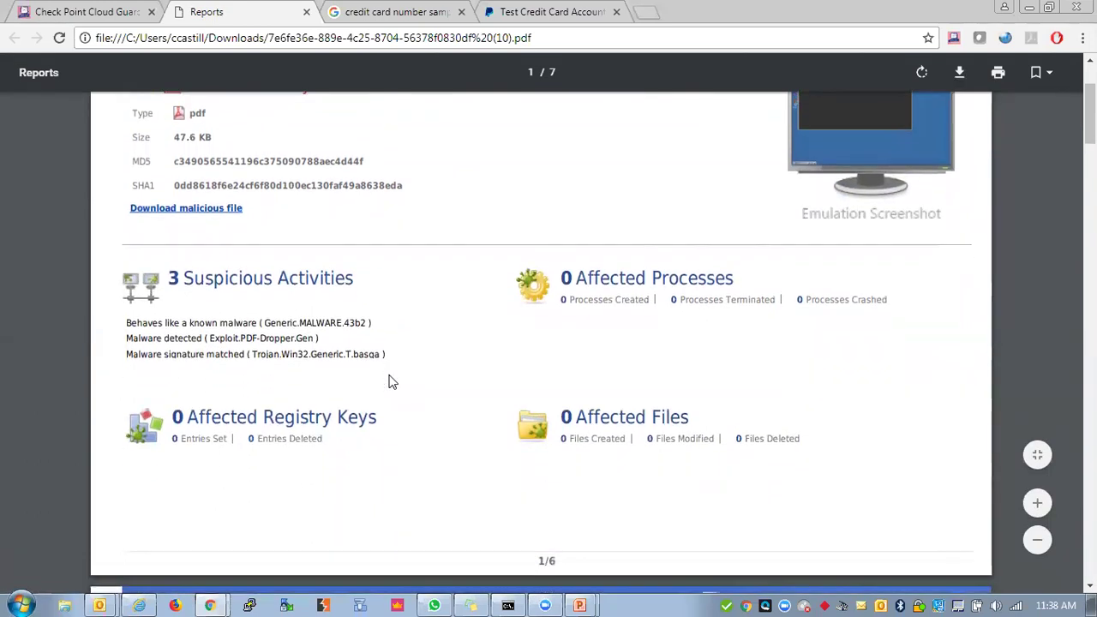
pyautogui.scroll(-12, 469, 354)
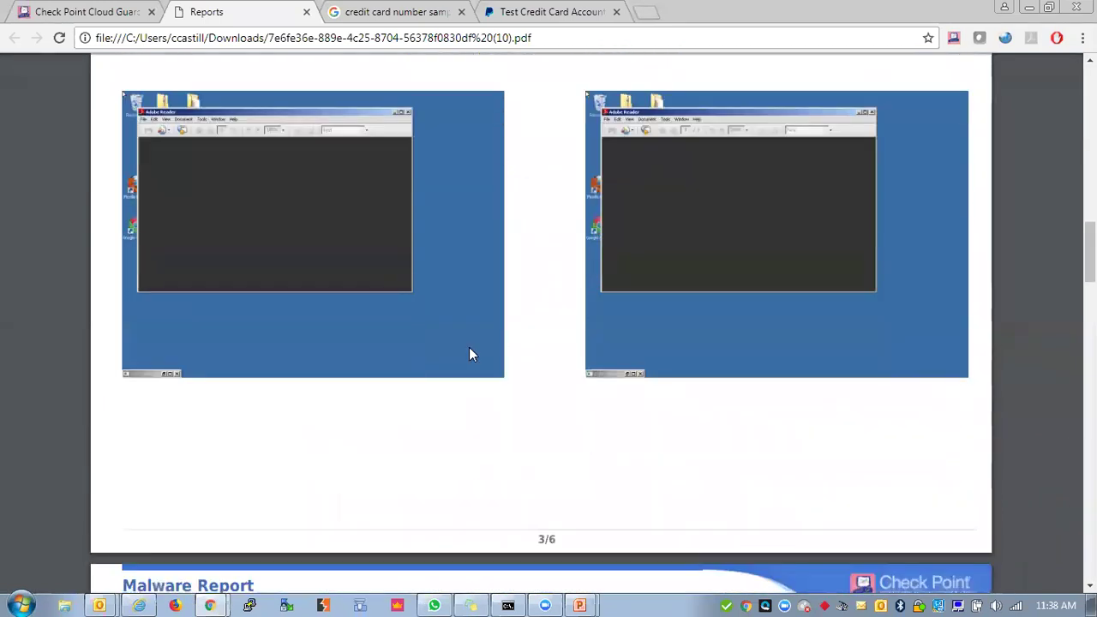
pyautogui.scroll(-15, 470, 354)
pyautogui.scroll(-12, 469, 355)
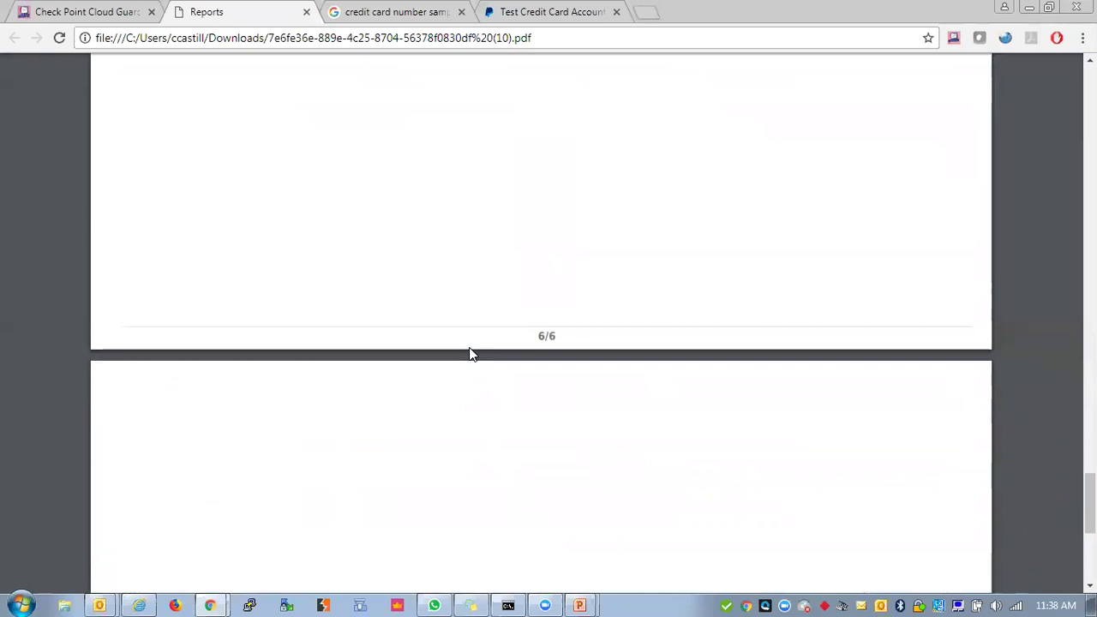
pyautogui.scroll(20, 548, 310)
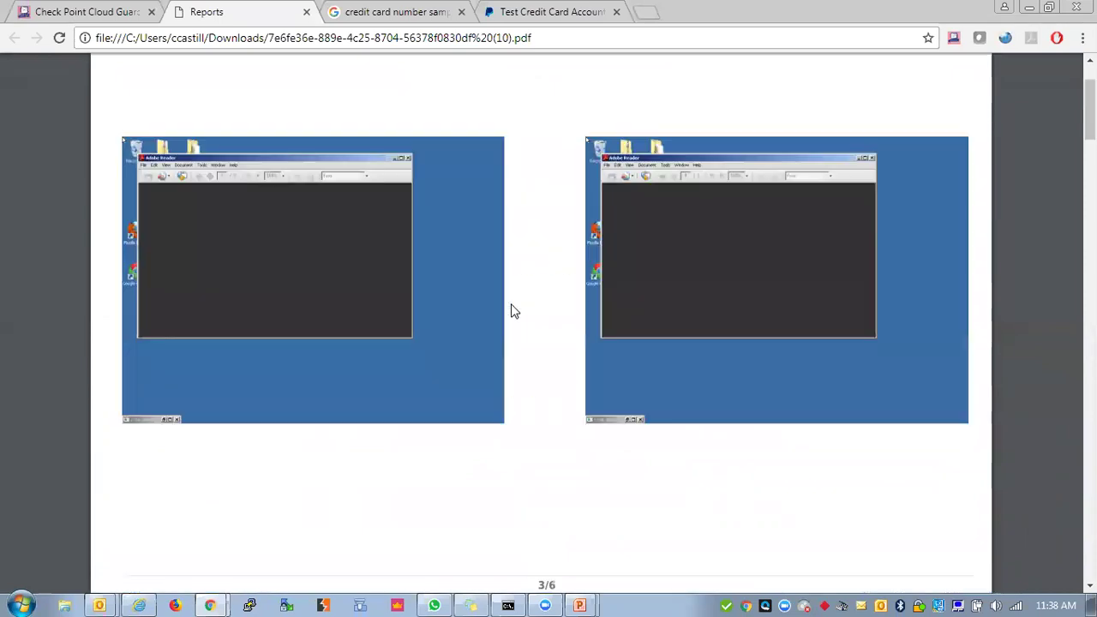
# Copy the MD5 hash of real_mali.pdf from the malware report and search for it on VirusTotal in a new tab.
pyautogui.moveTo(390, 323); pyautogui.dragTo(173, 323)
pyautogui.hotkey('ctrl', 't')
pyautogui.write('vi')
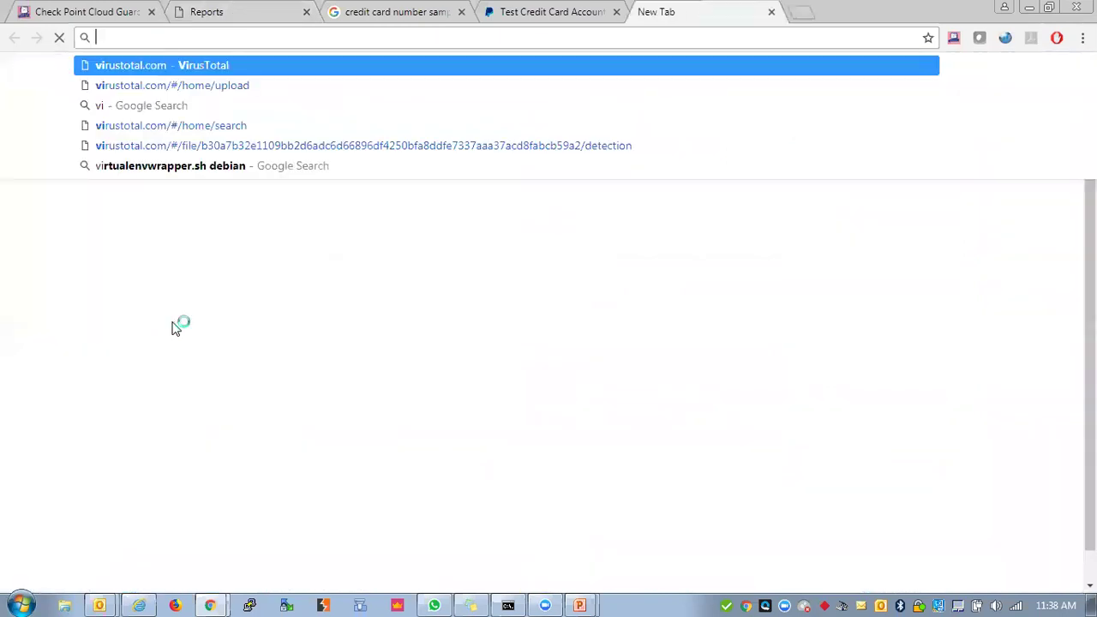
pyautogui.press('Return')
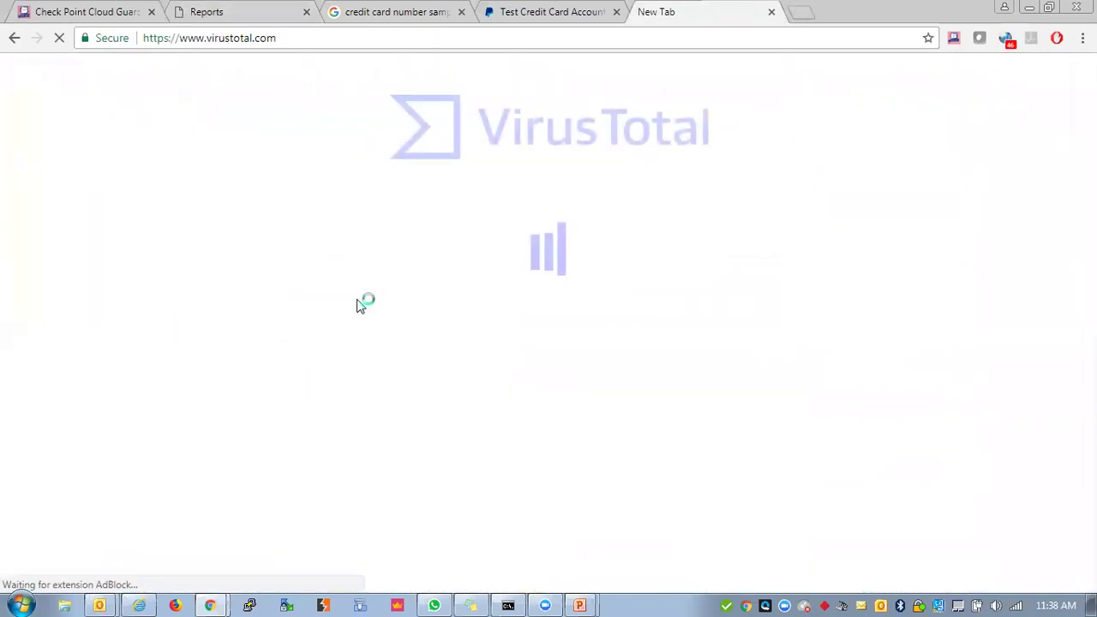
pyautogui.click(382, 309)
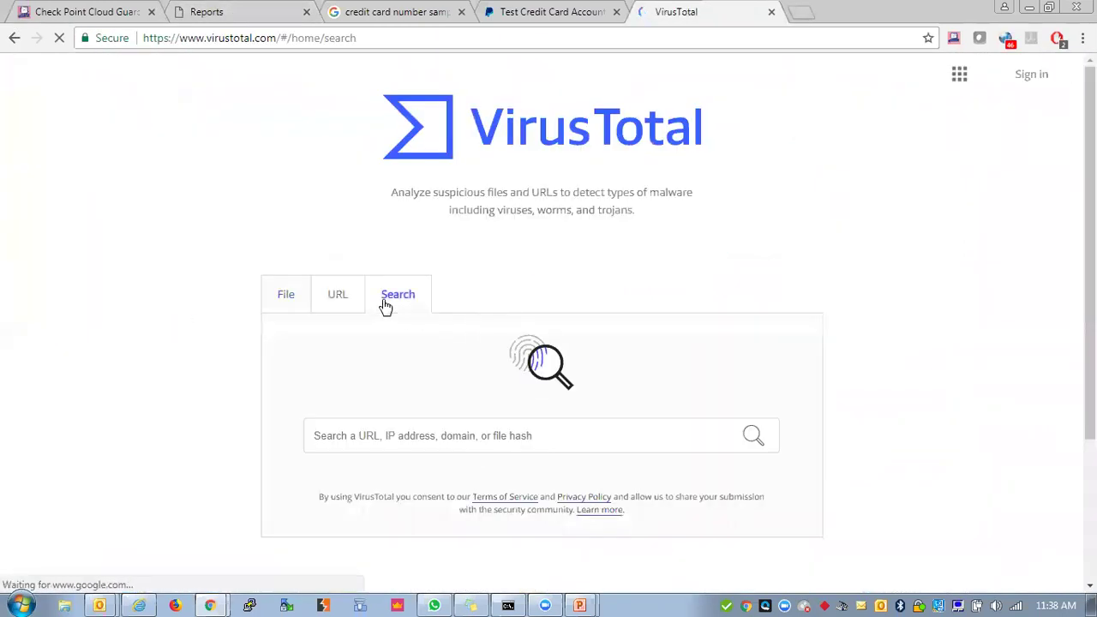
pyautogui.click(360, 435)
pyautogui.hotkey('ctrl', 'v')
pyautogui.press('Return')
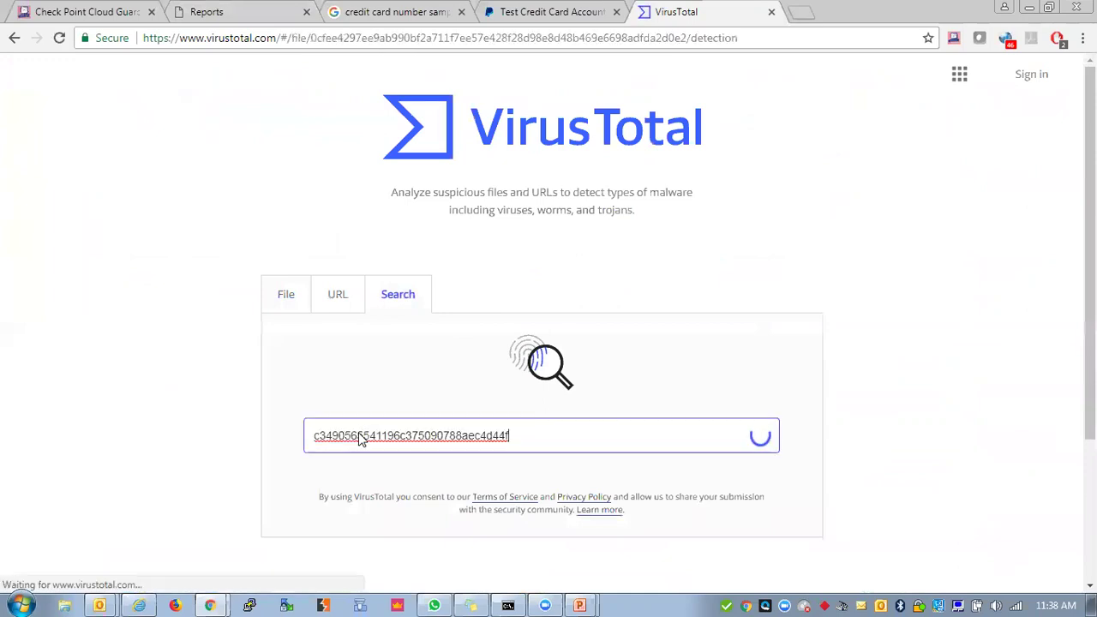
# Review the VirusTotal detection results of all antivirus engines and open the file's details.
pyautogui.middleClick(82, 416)
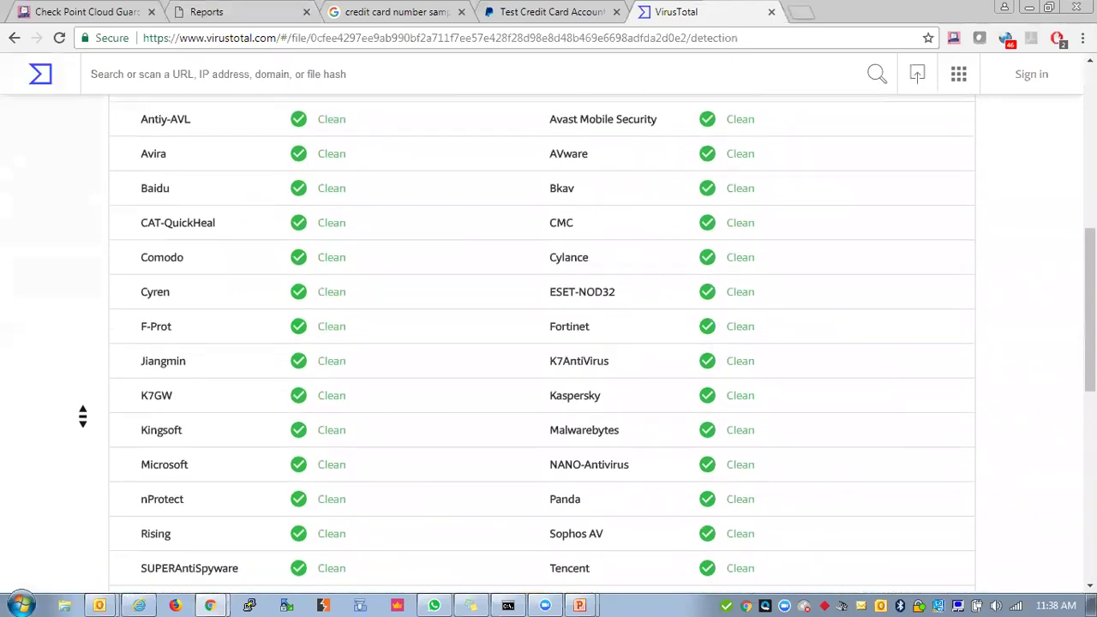
pyautogui.middleClick(82, 416)
pyautogui.scroll(3, 546, 333)
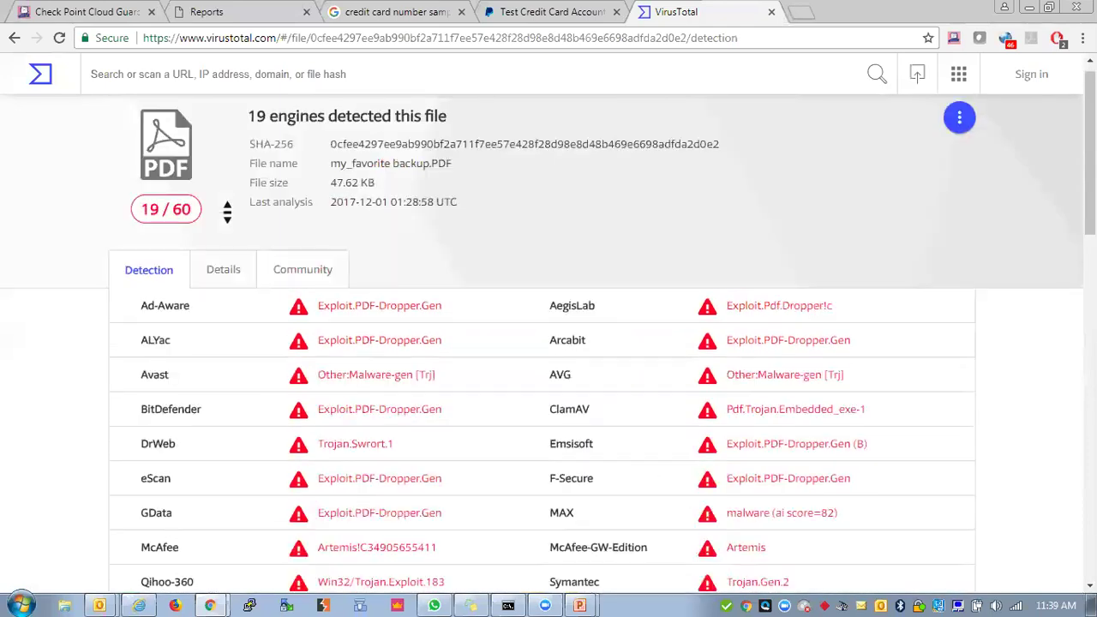
pyautogui.click(219, 287)
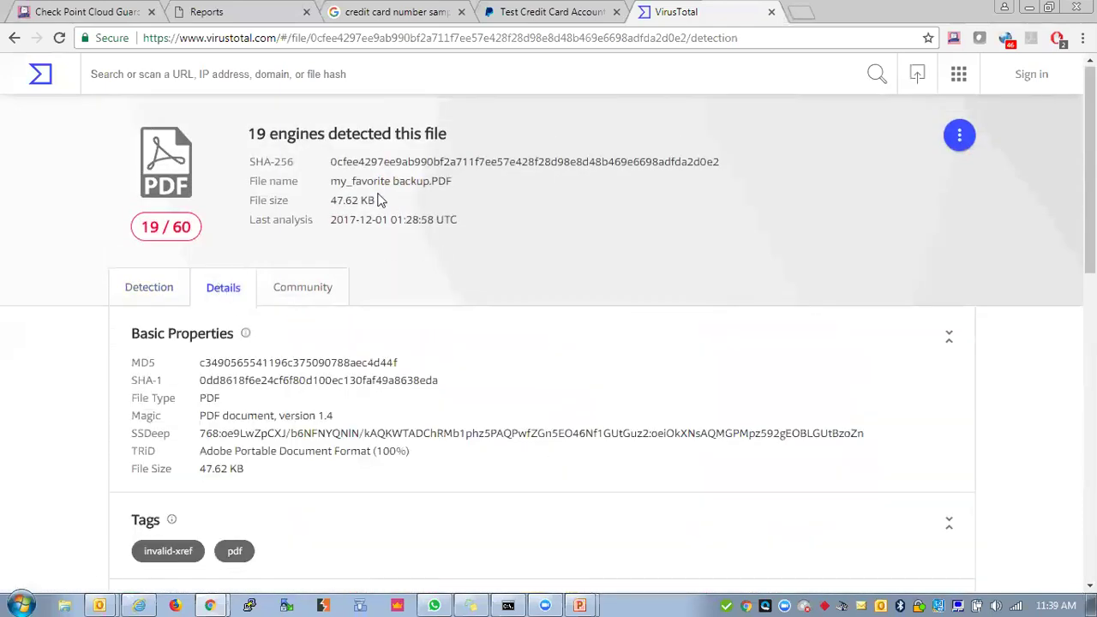
# Examine the file's basic properties, tags and submission history in the VirusTotal details.
pyautogui.scroll(-2, 470, 228)
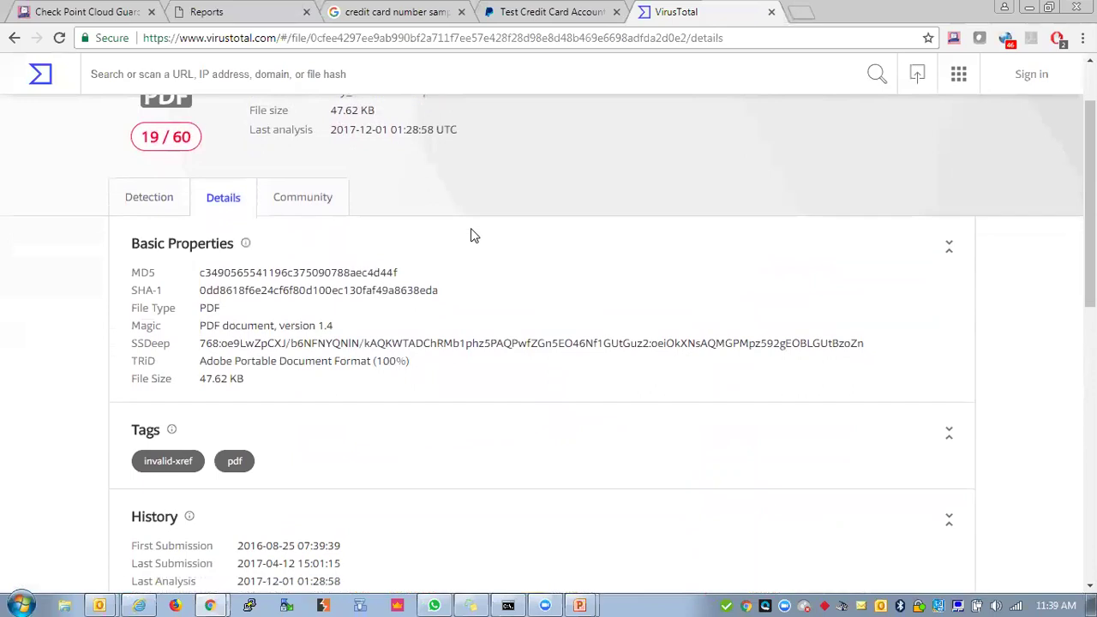
pyautogui.moveTo(238, 474); pyautogui.dragTo(339, 482)
pyautogui.click(345, 478)
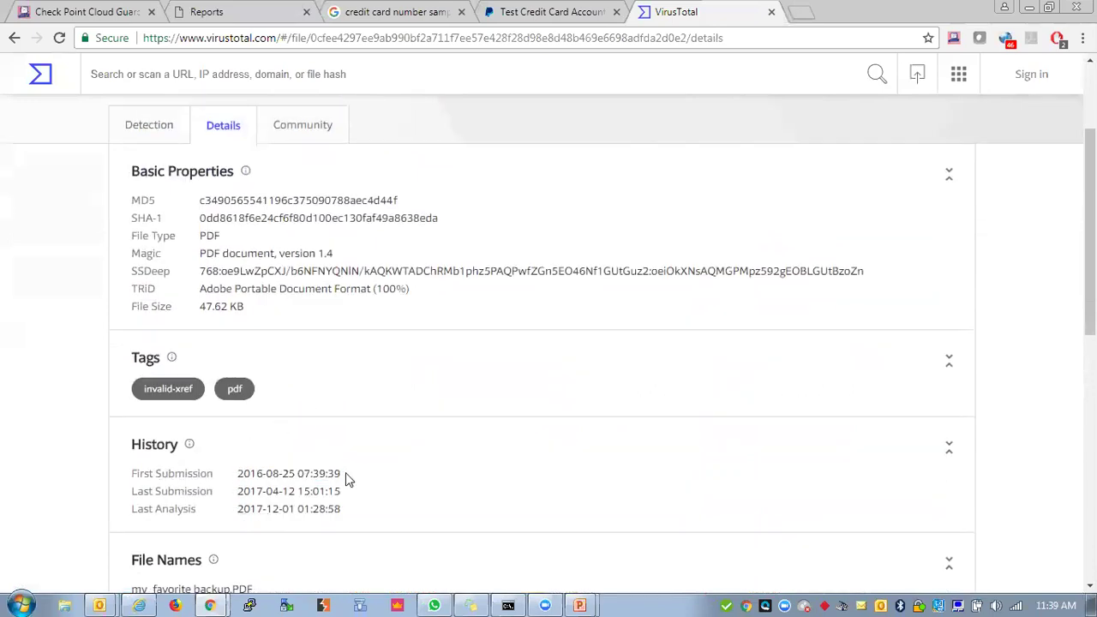
pyautogui.scroll(-1, 346, 477)
pyautogui.scroll(1, 347, 478)
pyautogui.scroll(5, 347, 478)
# Go back to the CloudGuard portal and review the Threat Emulation and Antivirus verdicts for real_mali.pdf.
pyautogui.click(128, 15)
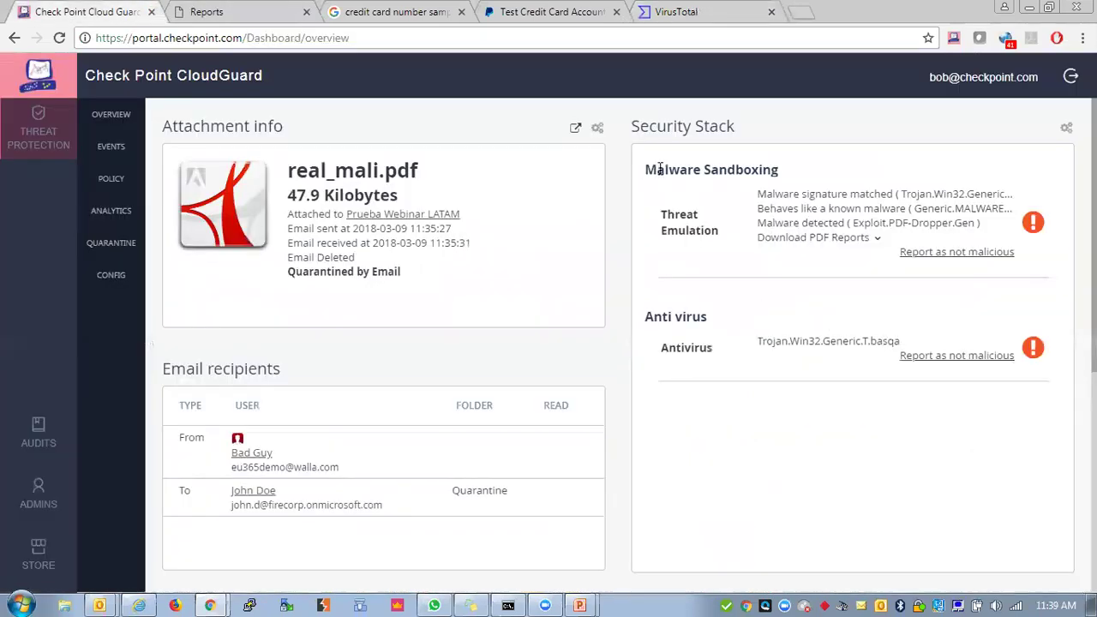
pyautogui.tripleClick(699, 221)
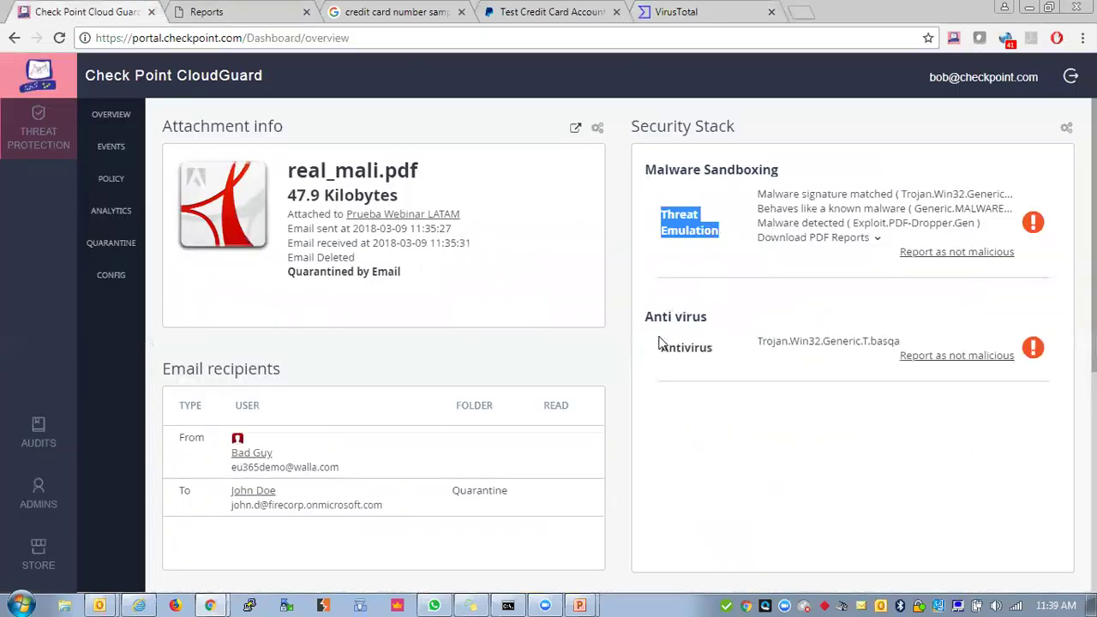
pyautogui.moveTo(660, 342); pyautogui.dragTo(769, 363)
pyautogui.click(776, 344)
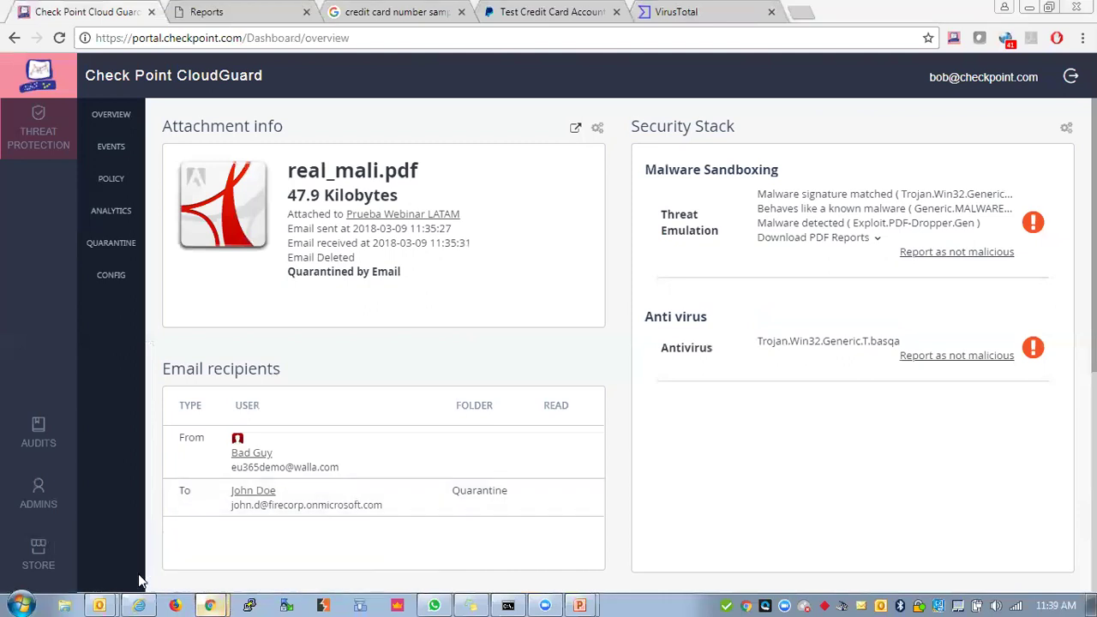
# Switch to the Outlook mailbox, open the Quarantined [Prueba Webinar LATAM] notification and follow its link to request release from quarantine.
pyautogui.click(139, 604)
pyautogui.click(278, 233)
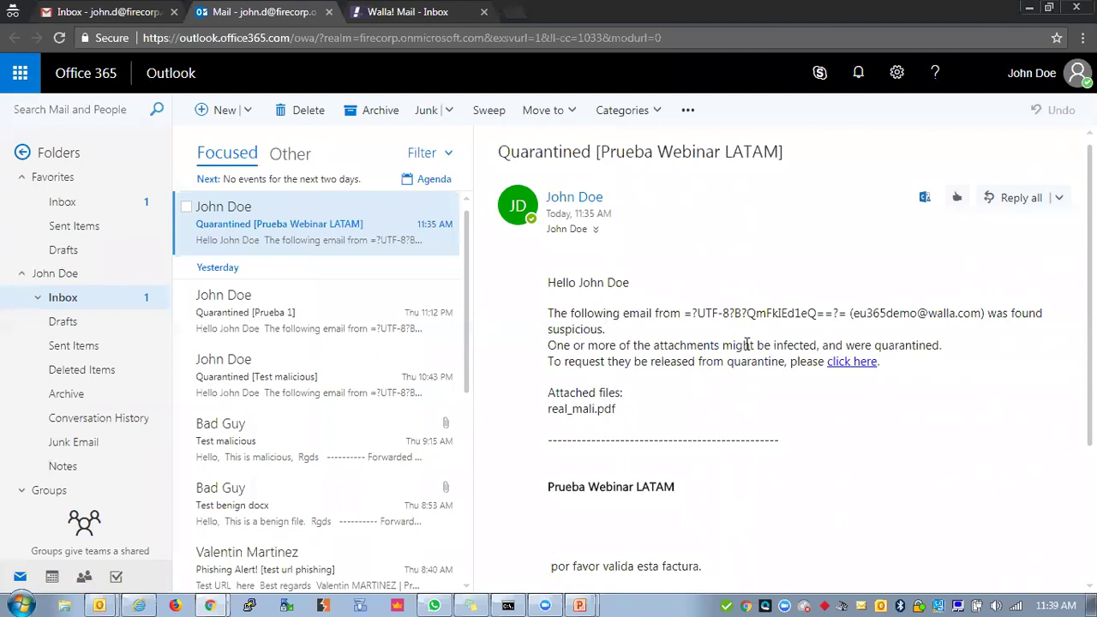
pyautogui.click(850, 363)
pyautogui.click(496, 225)
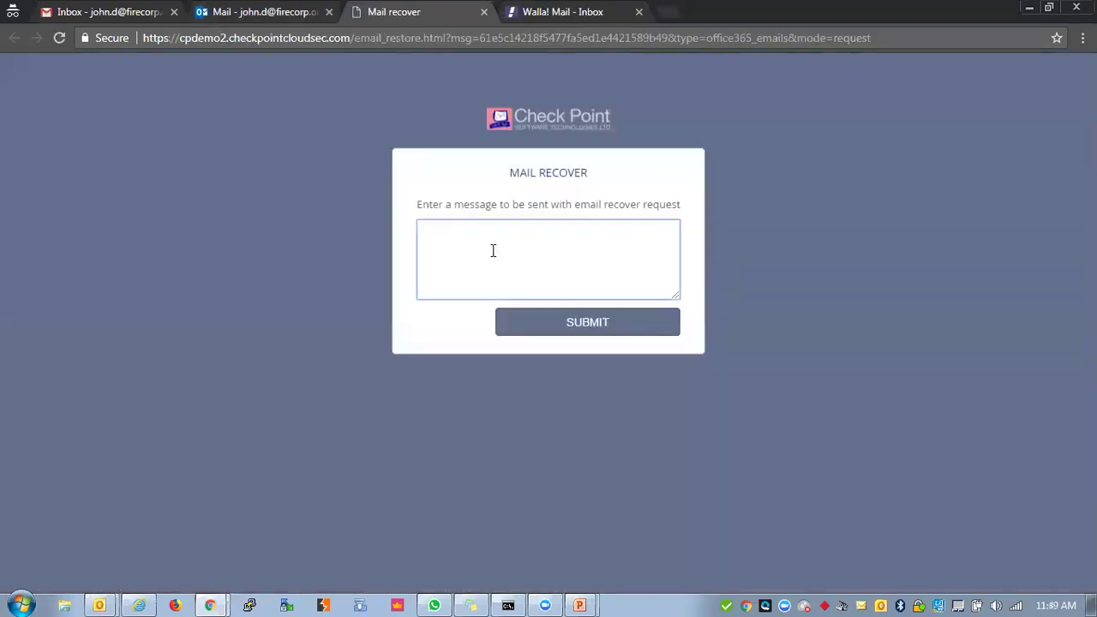
# Submit the mail recovery request with the message "Realmente necesito este archivo porque es una factura".
pyautogui.write('Realmente neces')
pyautogui.write('sito este archivo porque es una factura')
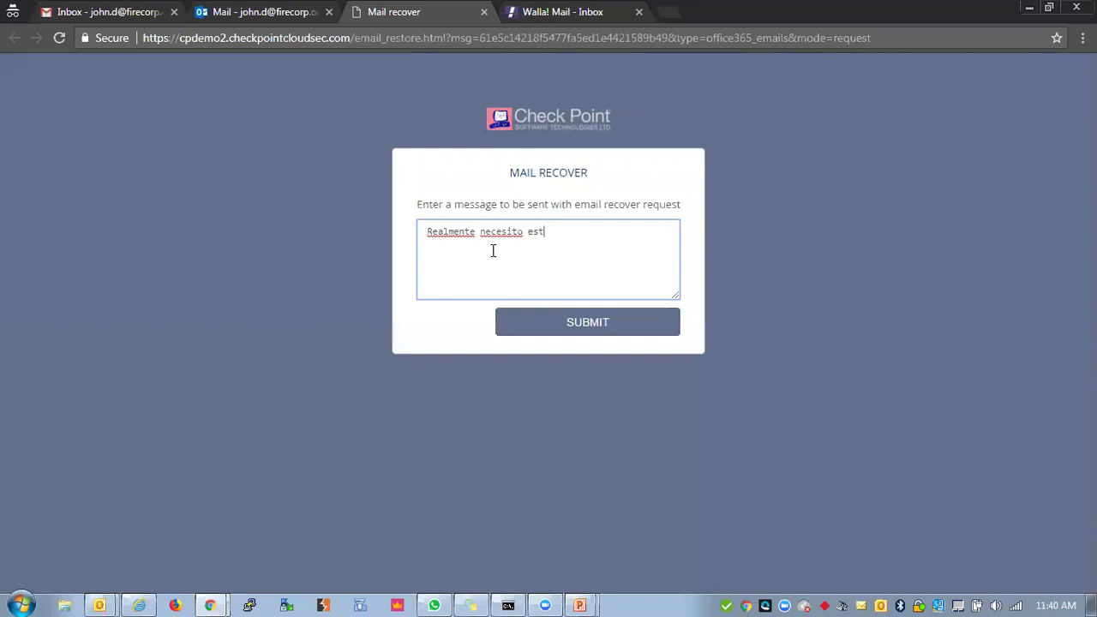
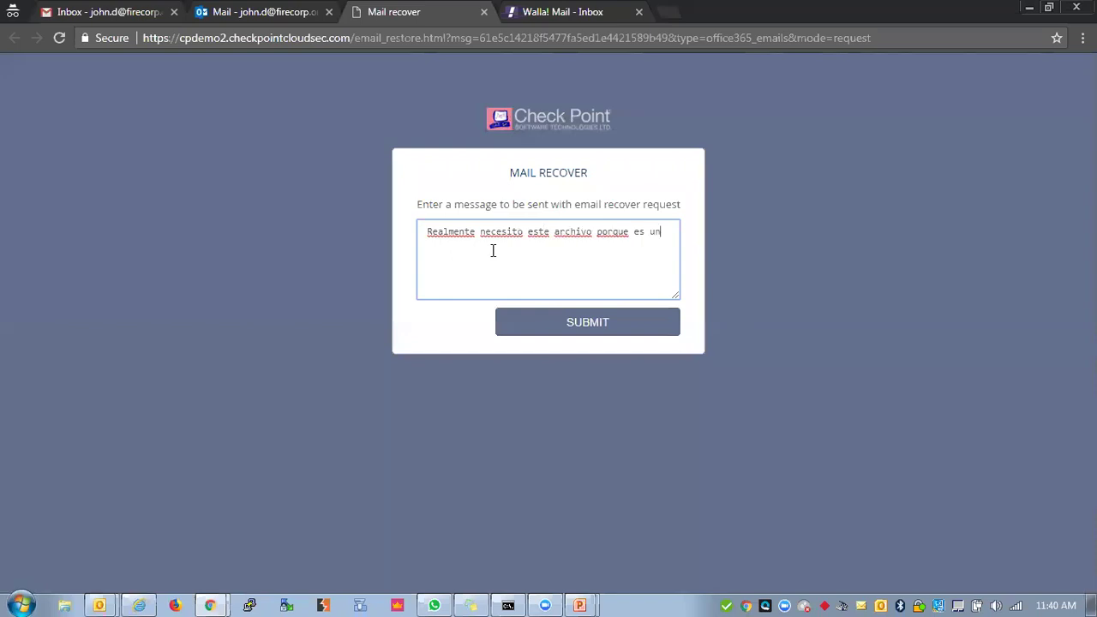
pyautogui.write('a factura')
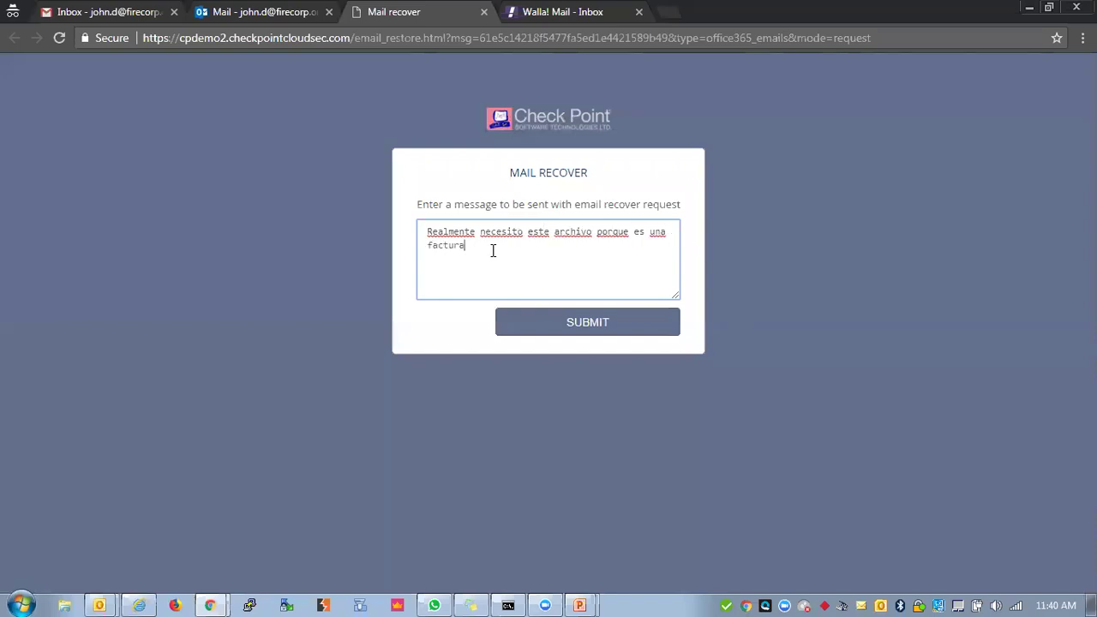
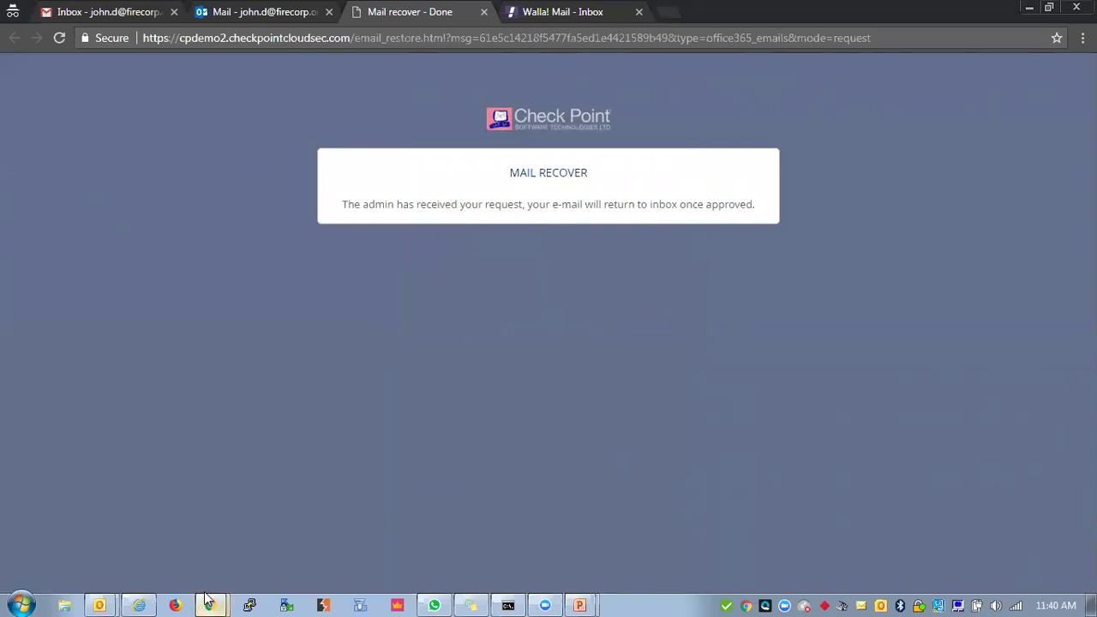
# Switch to the CloudGuard portal, view the Office 365 quarantine restore requests and open real_mali.pdf from the Prueba Webinar LATAM request.
pyautogui.moveTo(210, 605)
pyautogui.click(135, 546)
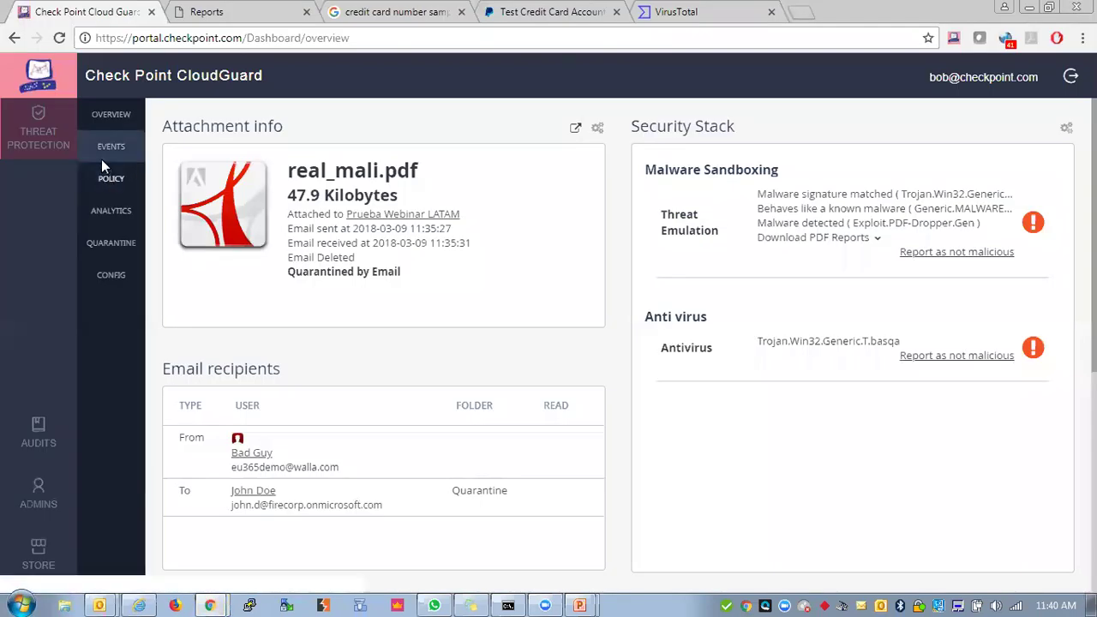
pyautogui.click(107, 245)
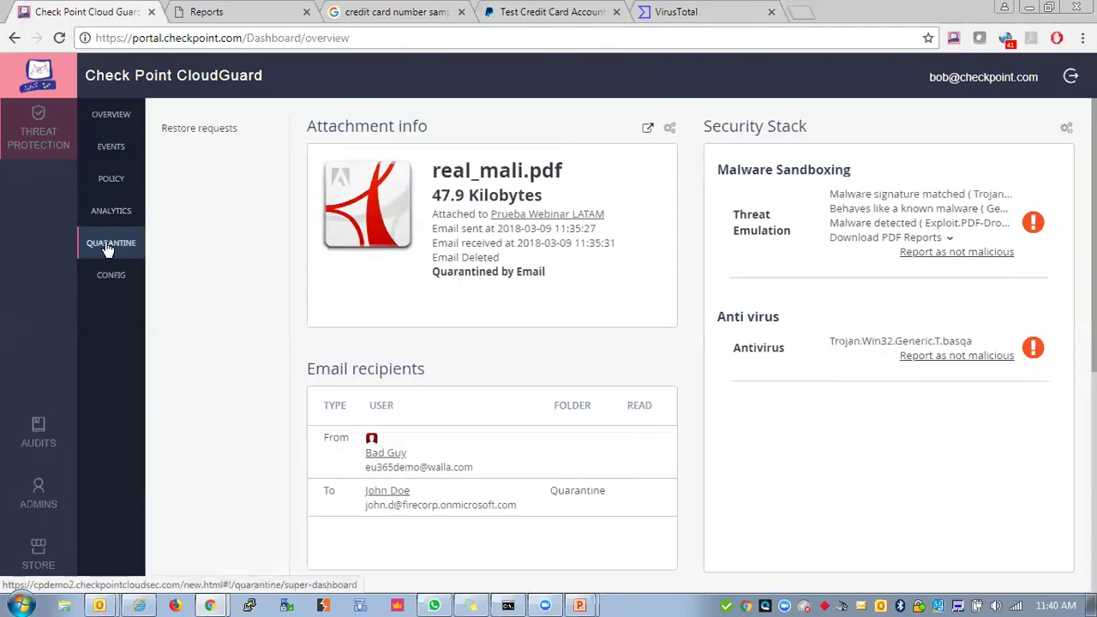
pyautogui.click(173, 132)
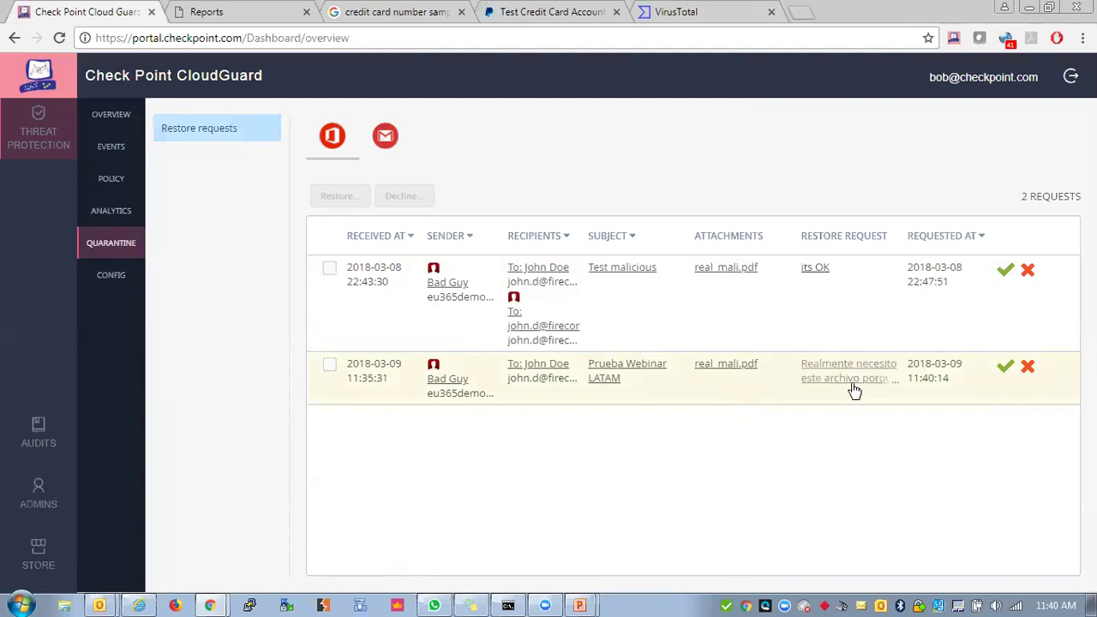
pyautogui.click(730, 372)
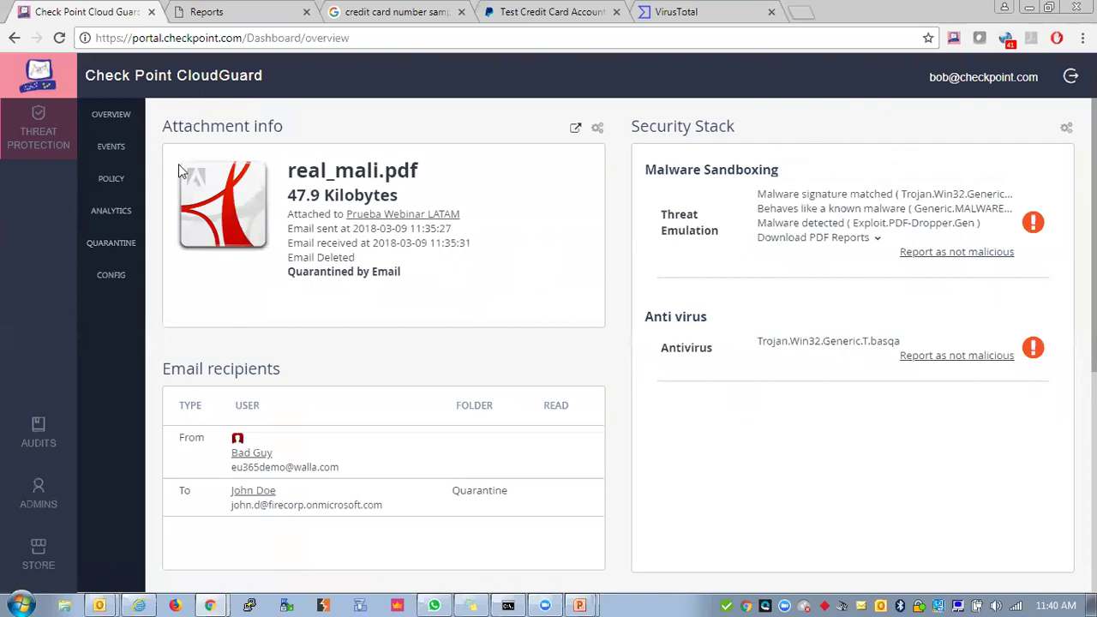
# Decline the Prueba Webinar LATAM and Test malicious restore requests in quarantine, and return to the security overview.
pyautogui.click(117, 247)
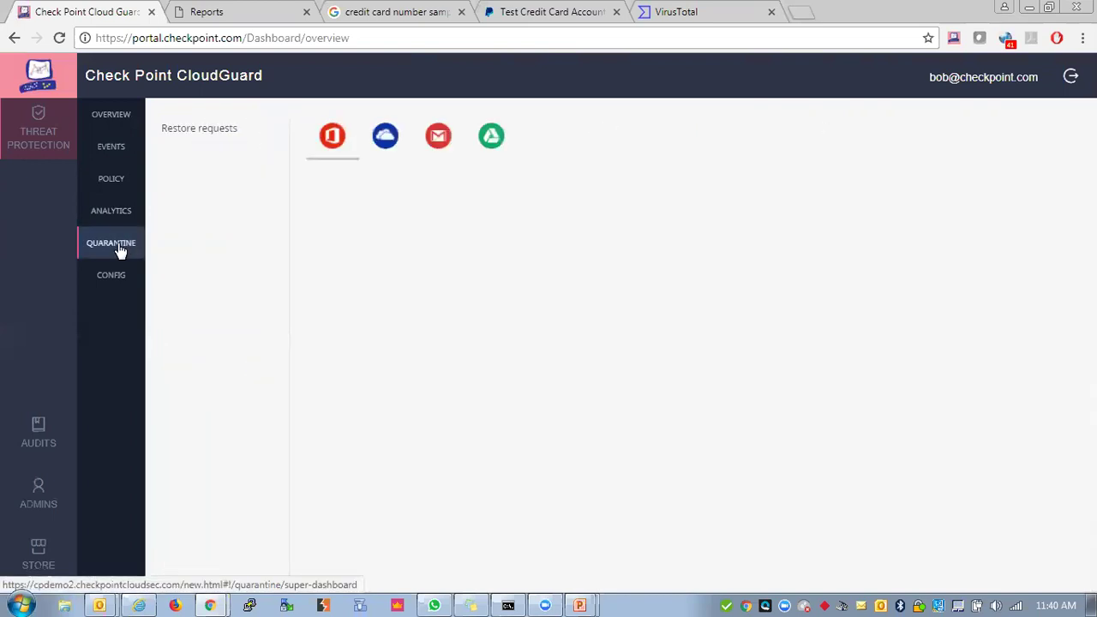
pyautogui.click(196, 130)
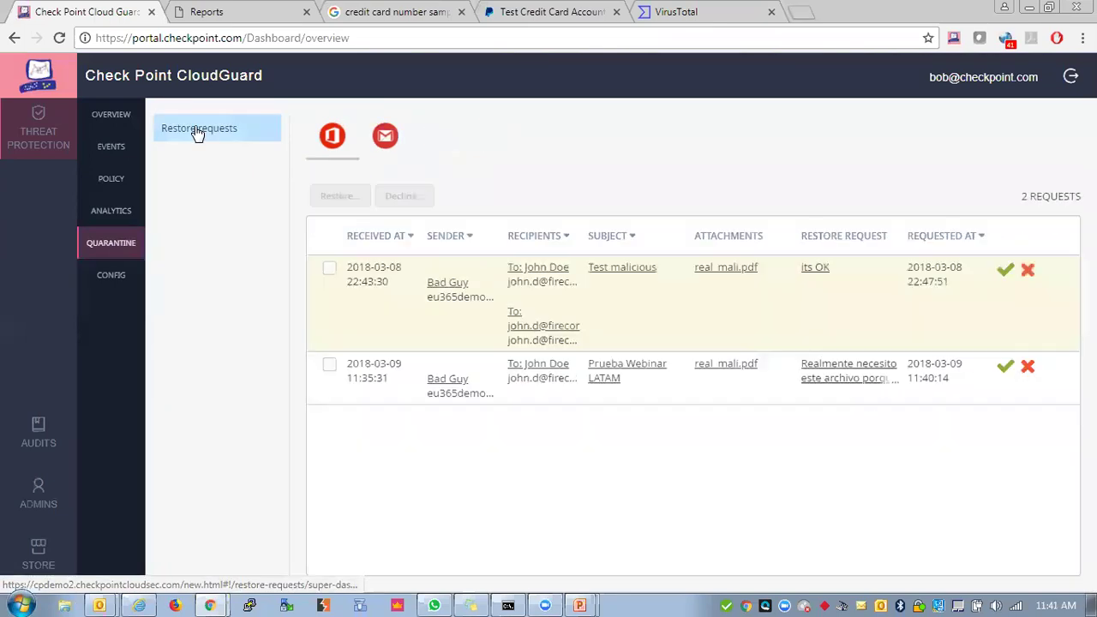
pyautogui.click(1030, 369)
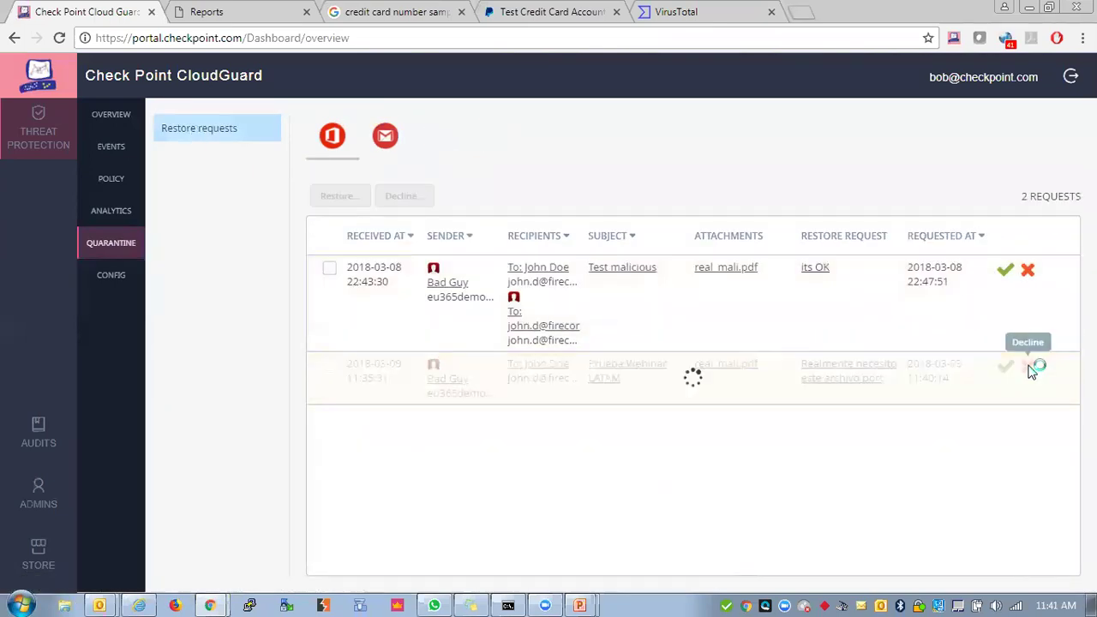
pyautogui.click(1028, 271)
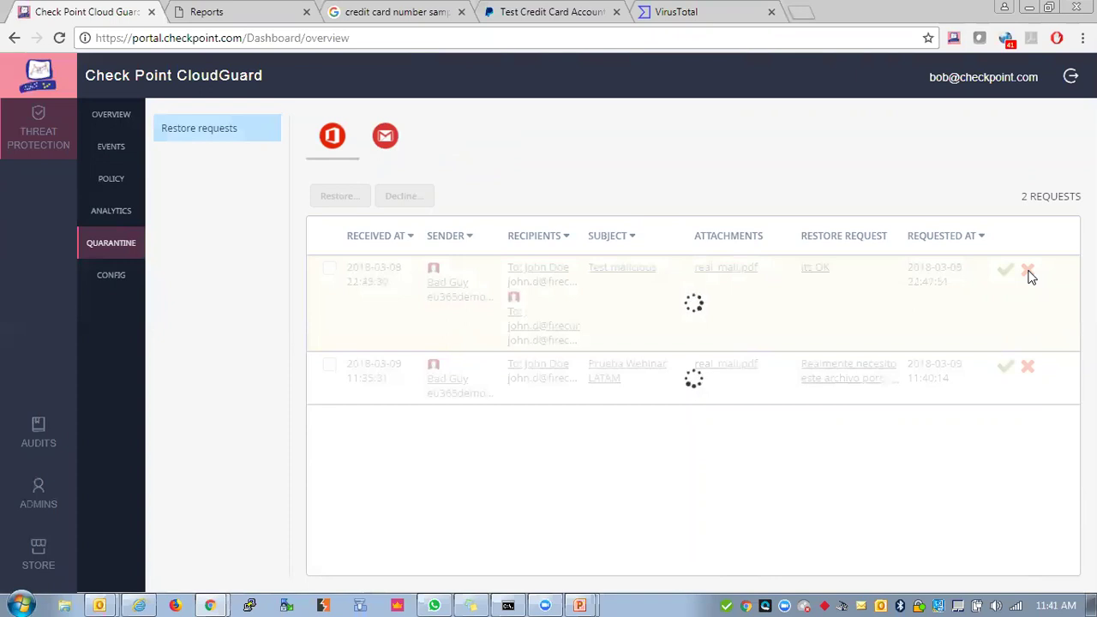
pyautogui.click(1030, 274)
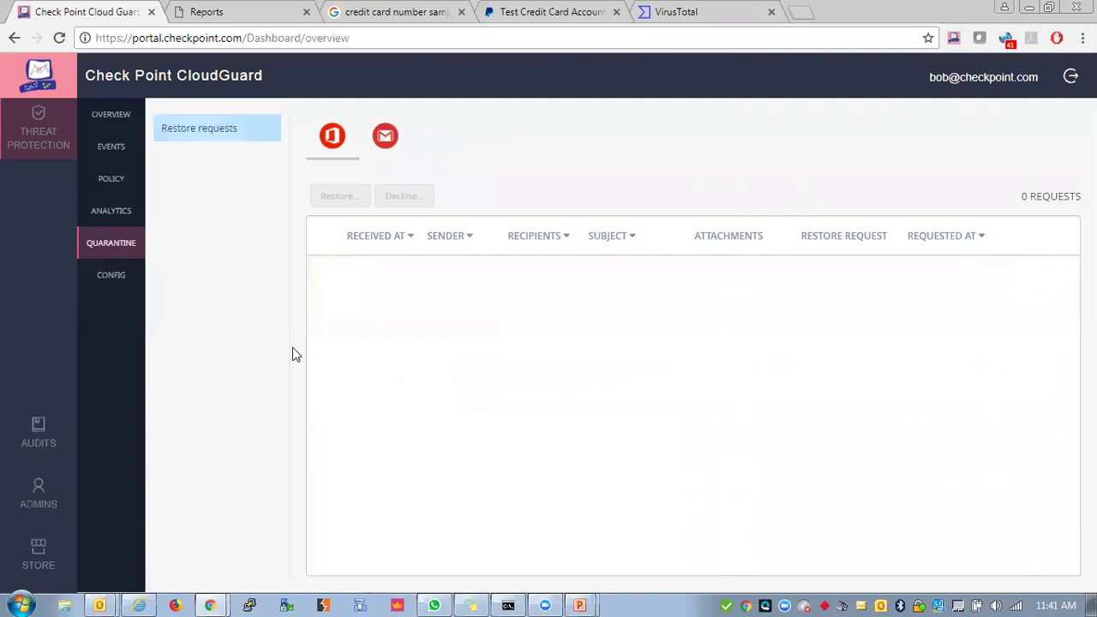
pyautogui.click(104, 117)
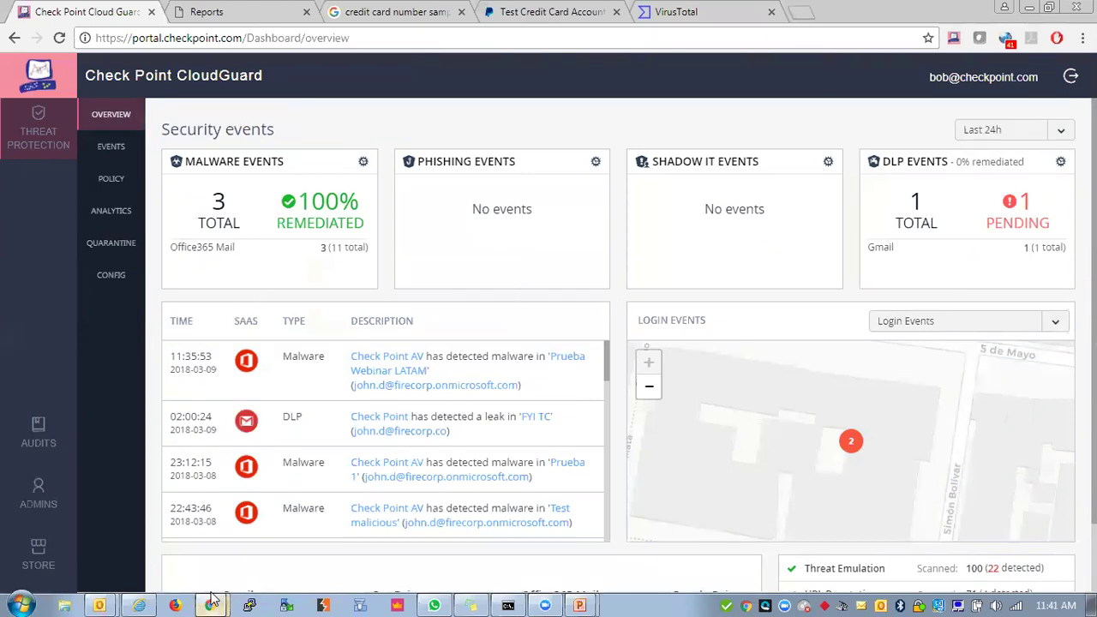
# Switch to the Outlook mailbox and read the notices for the declined restore requests and the Microsoft Outlook restore request messages.
pyautogui.moveTo(212, 599)
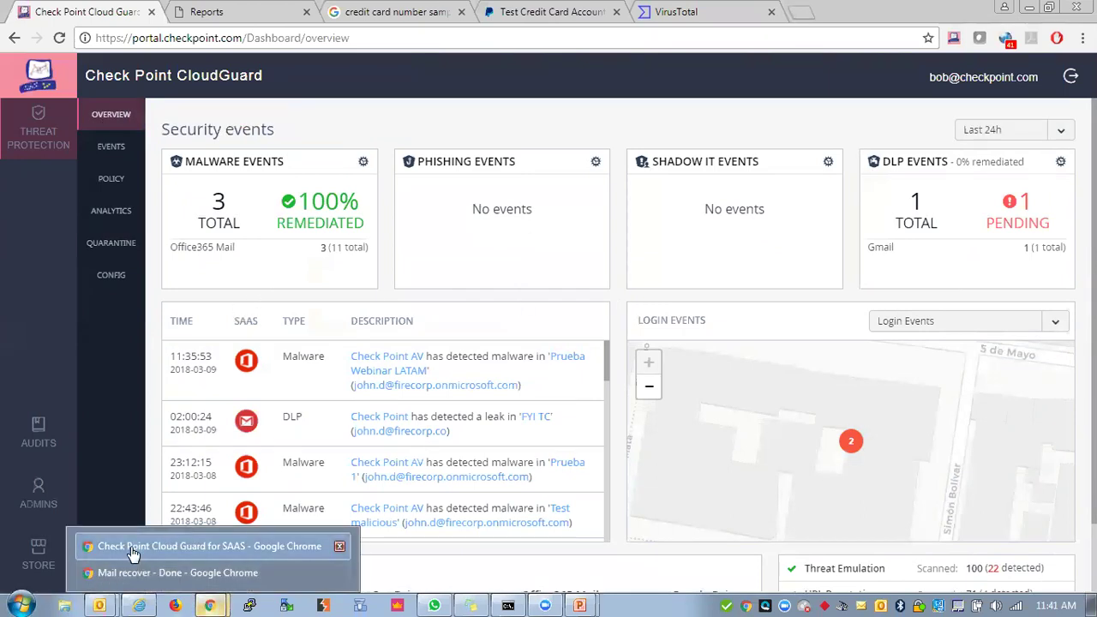
pyautogui.click(130, 545)
pyautogui.moveTo(209, 603)
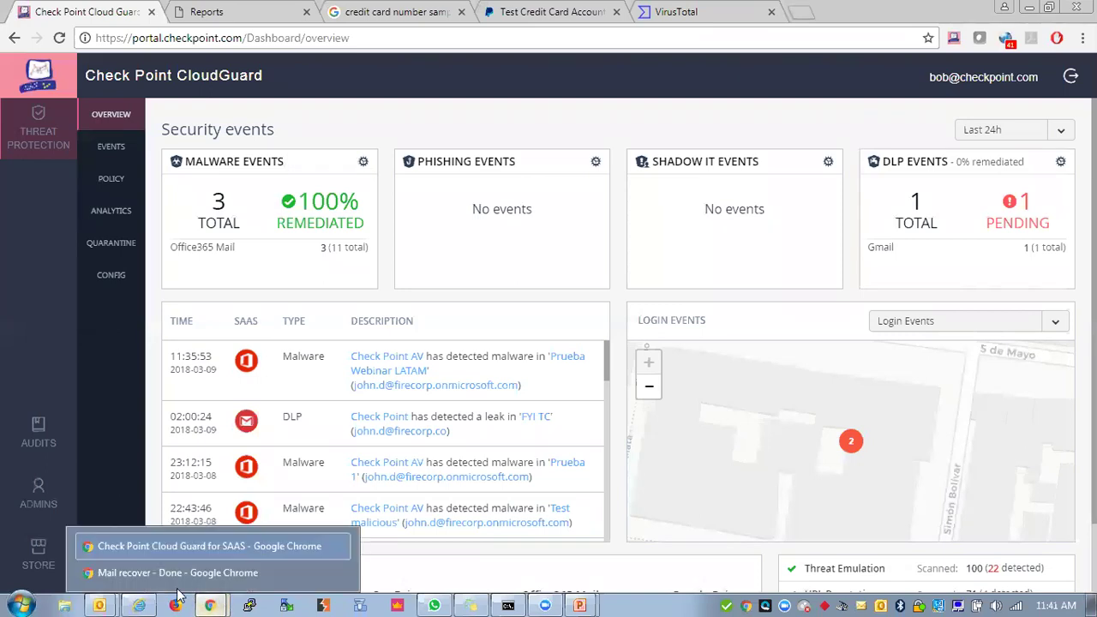
pyautogui.click(150, 573)
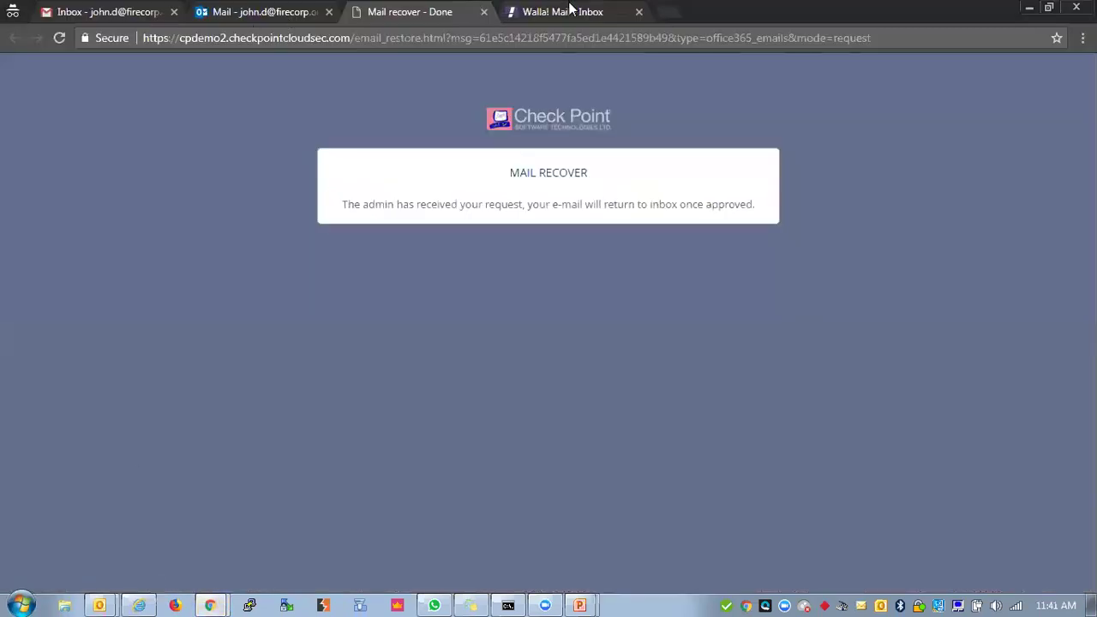
pyautogui.click(294, 15)
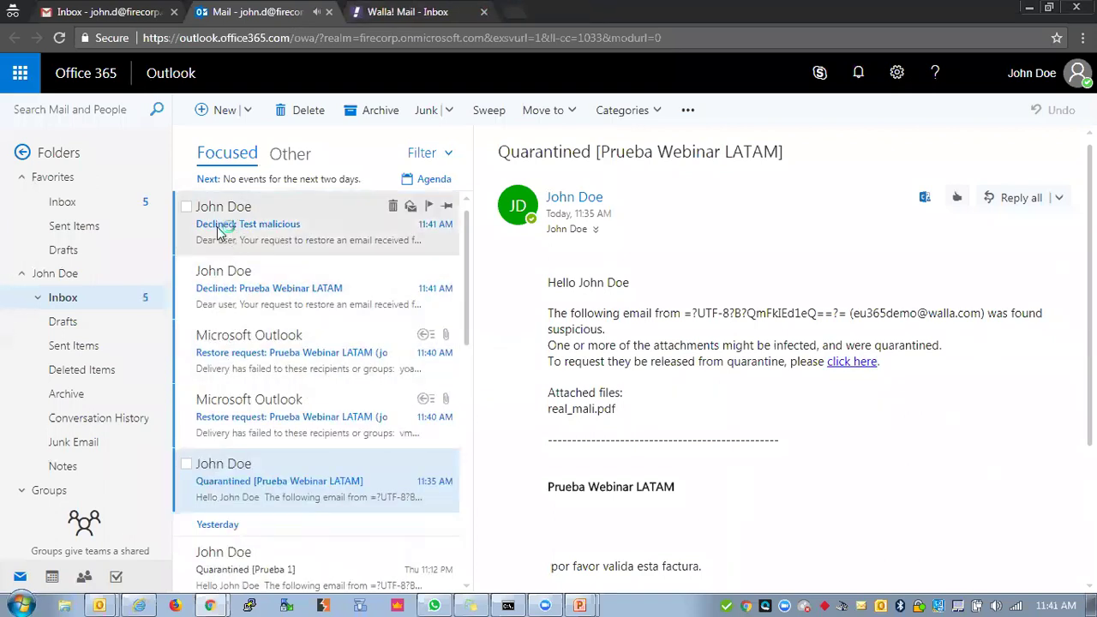
pyautogui.click(219, 229)
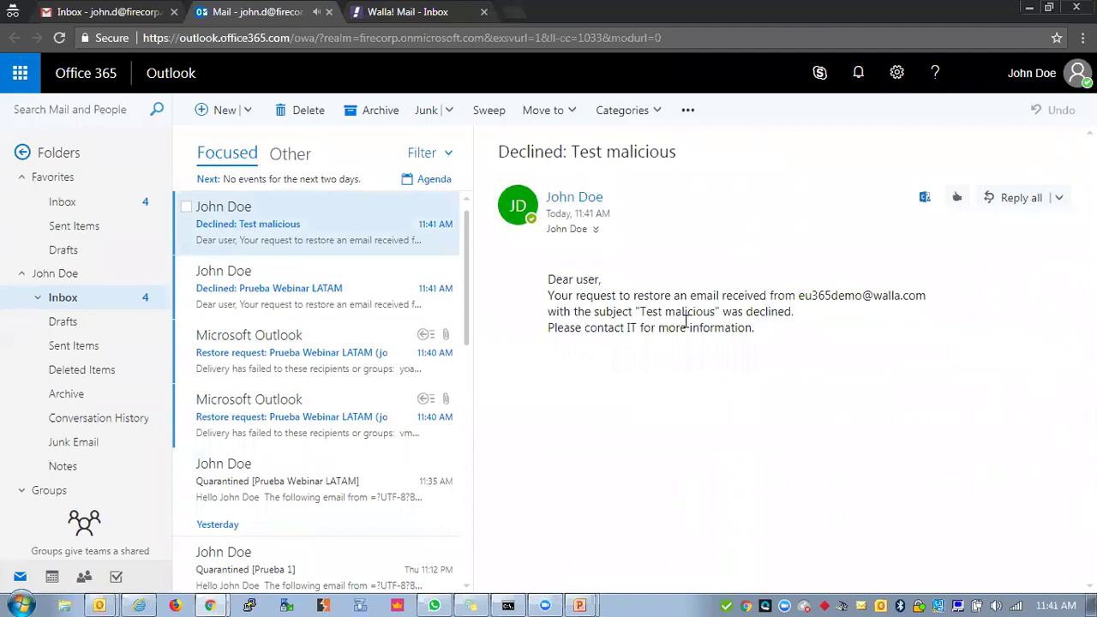
pyautogui.click(279, 288)
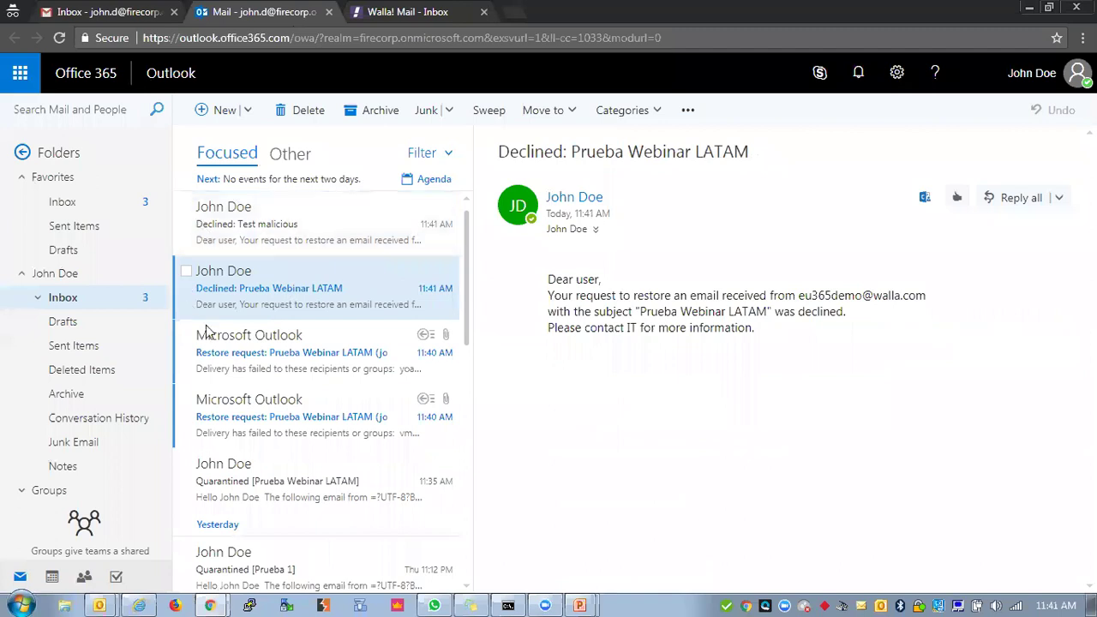
pyautogui.click(246, 355)
pyautogui.click(243, 439)
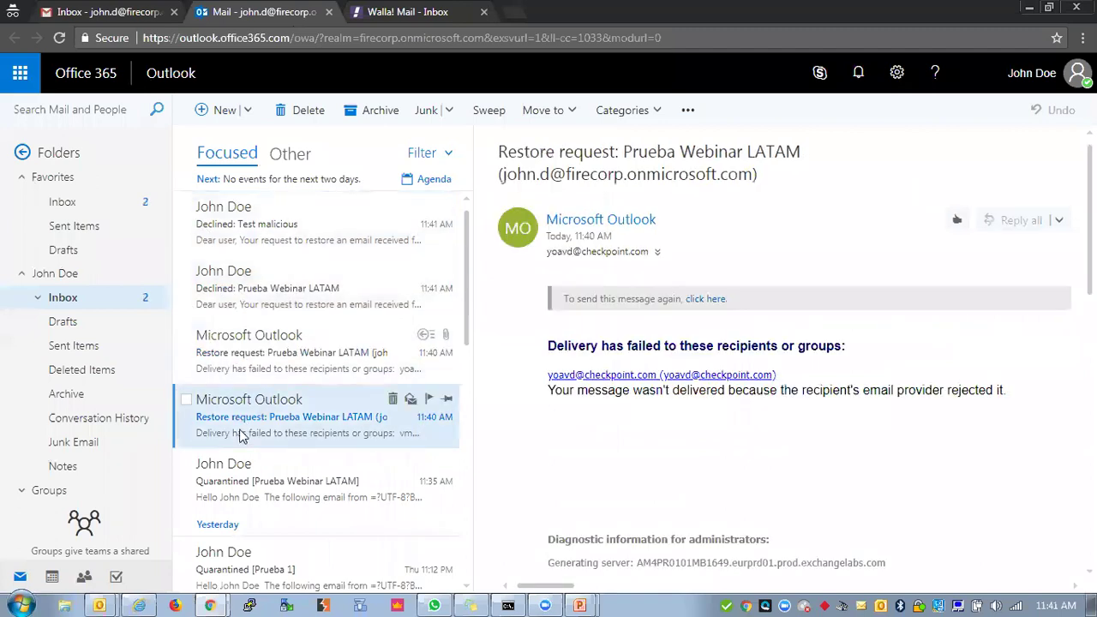
pyautogui.click(256, 244)
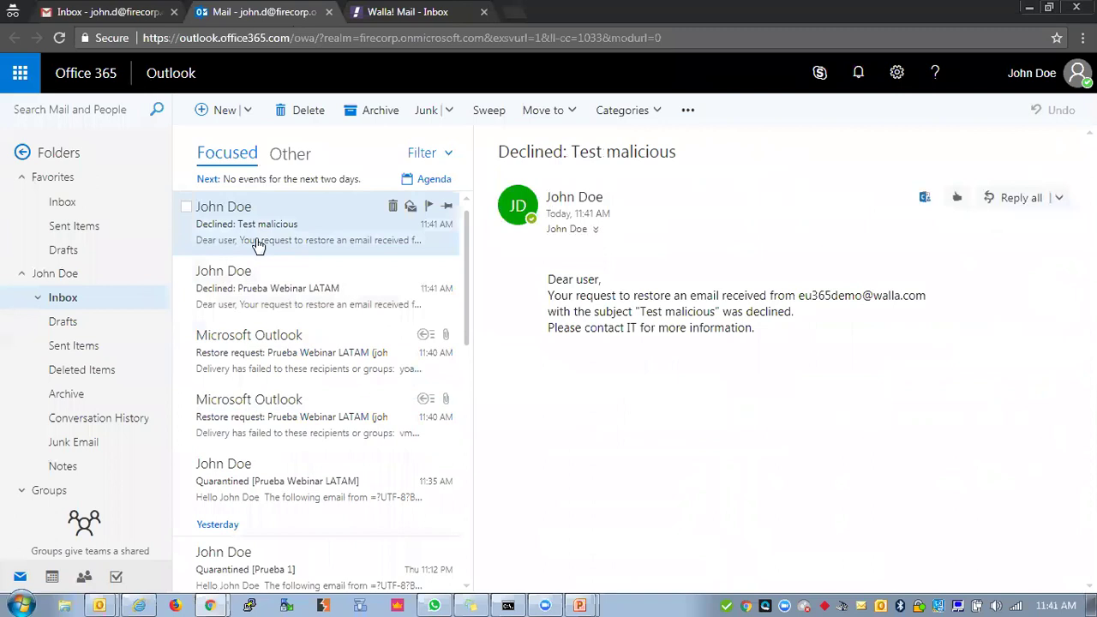
# Start a new email to the external Walla demo contact with the subject "TC FYI".
pyautogui.press('n')
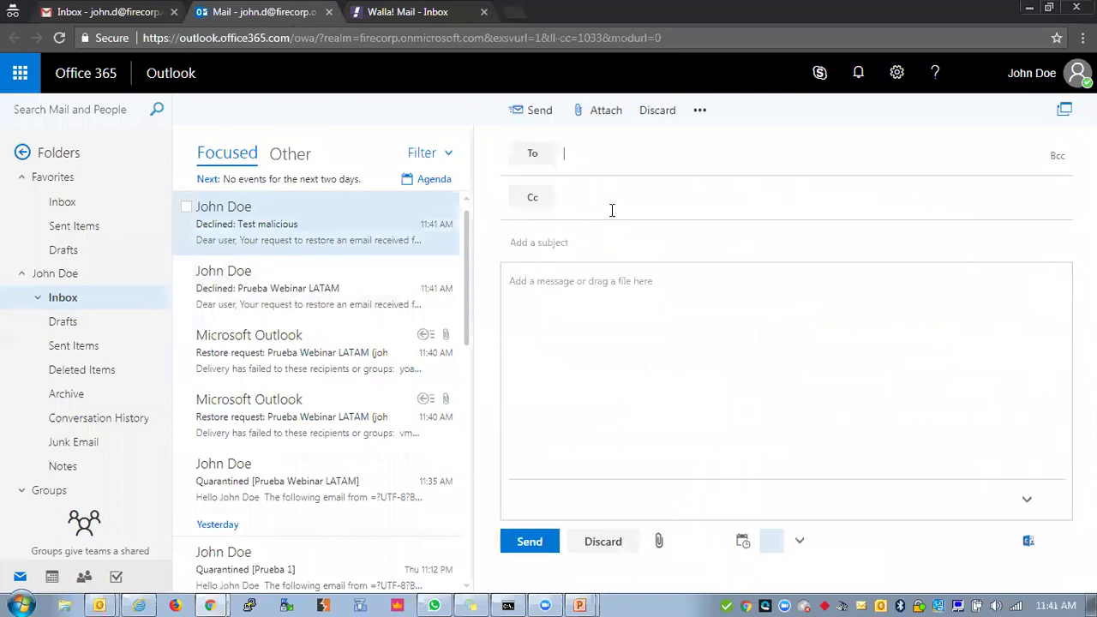
pyautogui.write('walla')
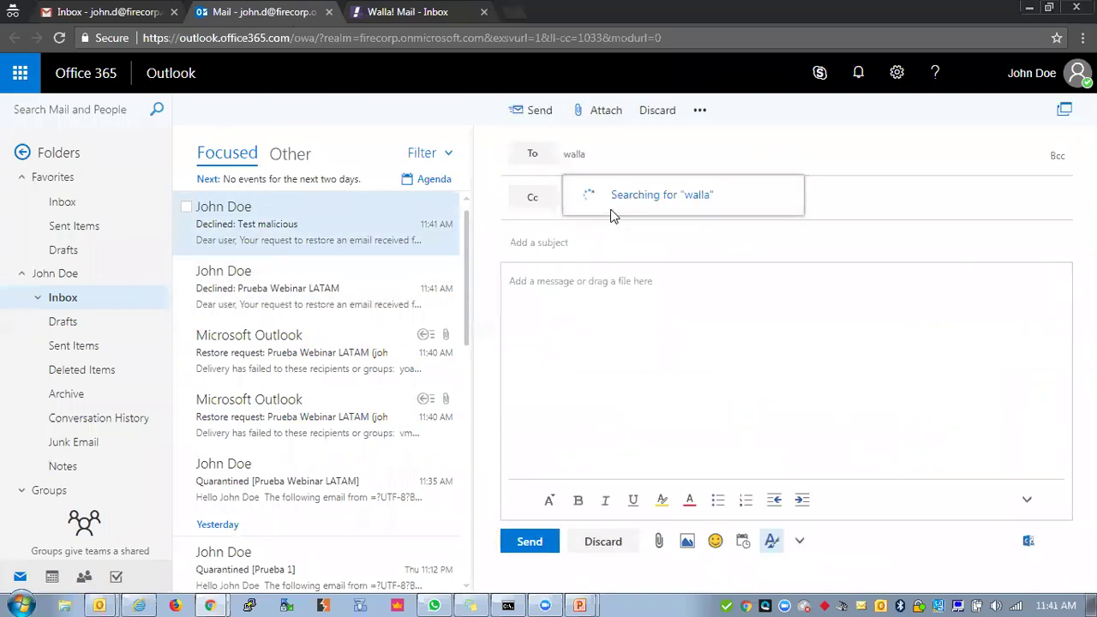
pyautogui.press('BackSpace')
pyautogui.press('BackSpace')
pyautogui.press('BackSpace')
pyautogui.press('BackSpace')
pyautogui.press('BackSpace')
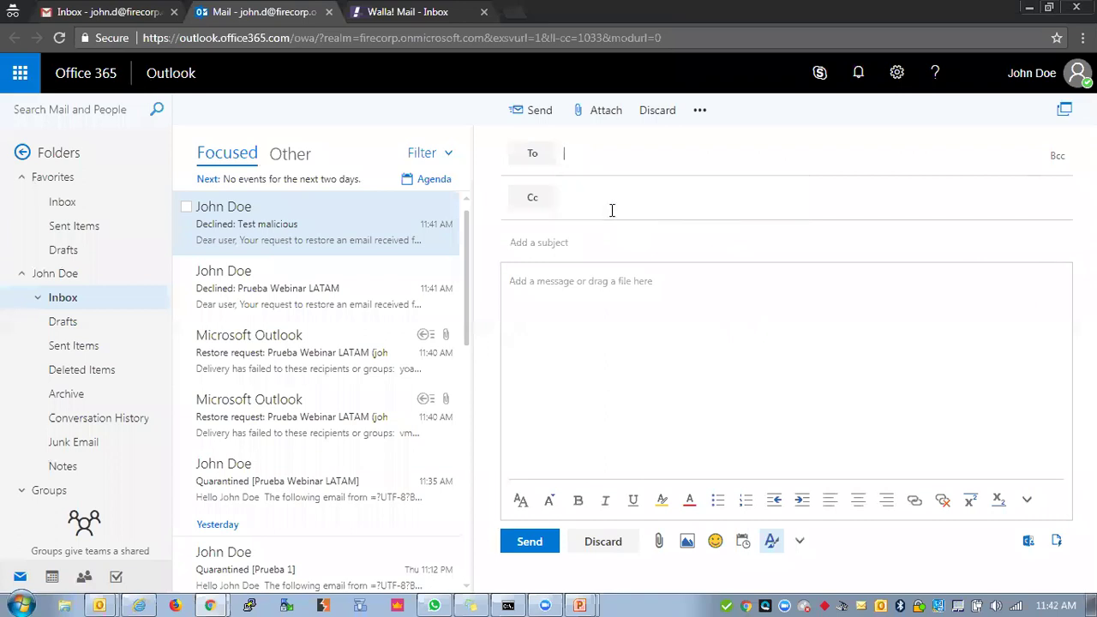
pyautogui.write('eu')
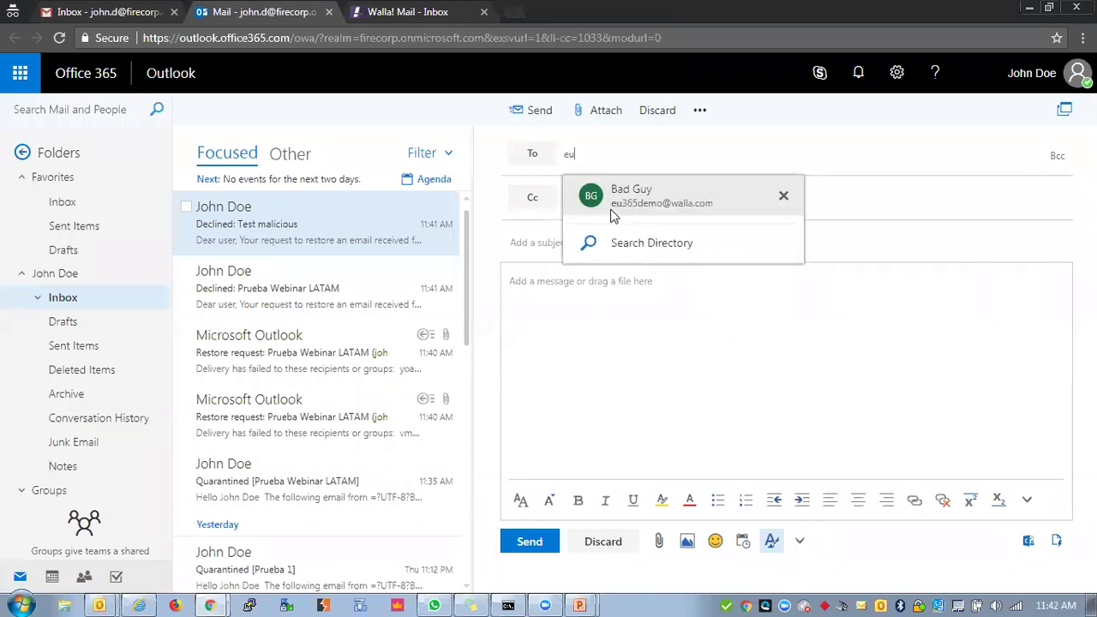
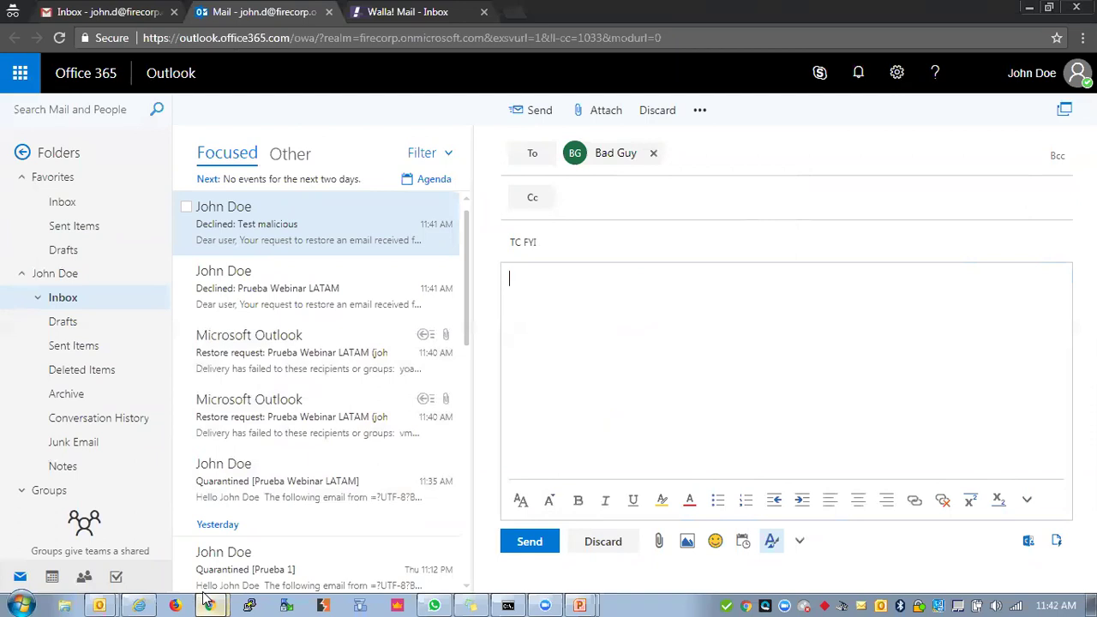
# Switch to the other browser window and copy the first MasterCard sample number from PayPal's Test Credit Card Account Numbers page.
pyautogui.moveTo(206, 599)
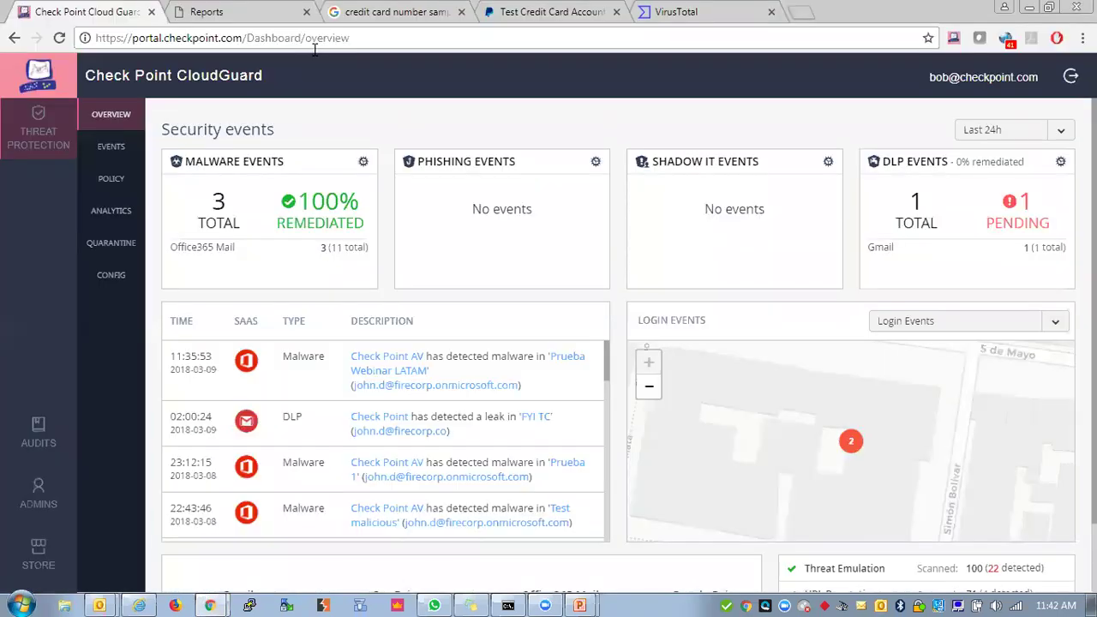
pyautogui.hotkey('ctrl', '3')
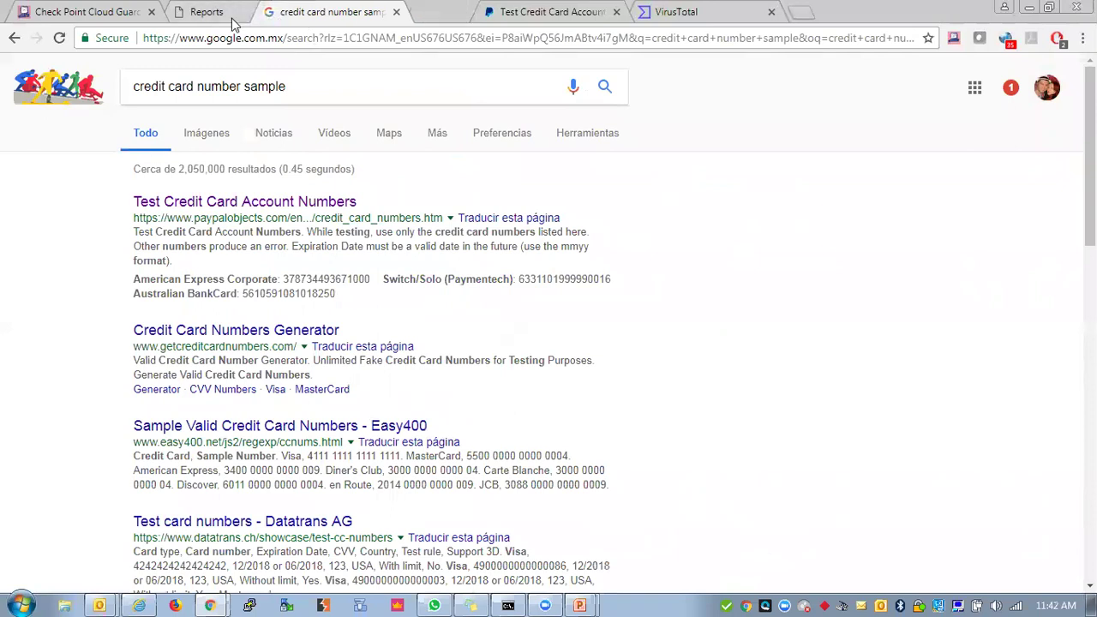
pyautogui.click(306, 12)
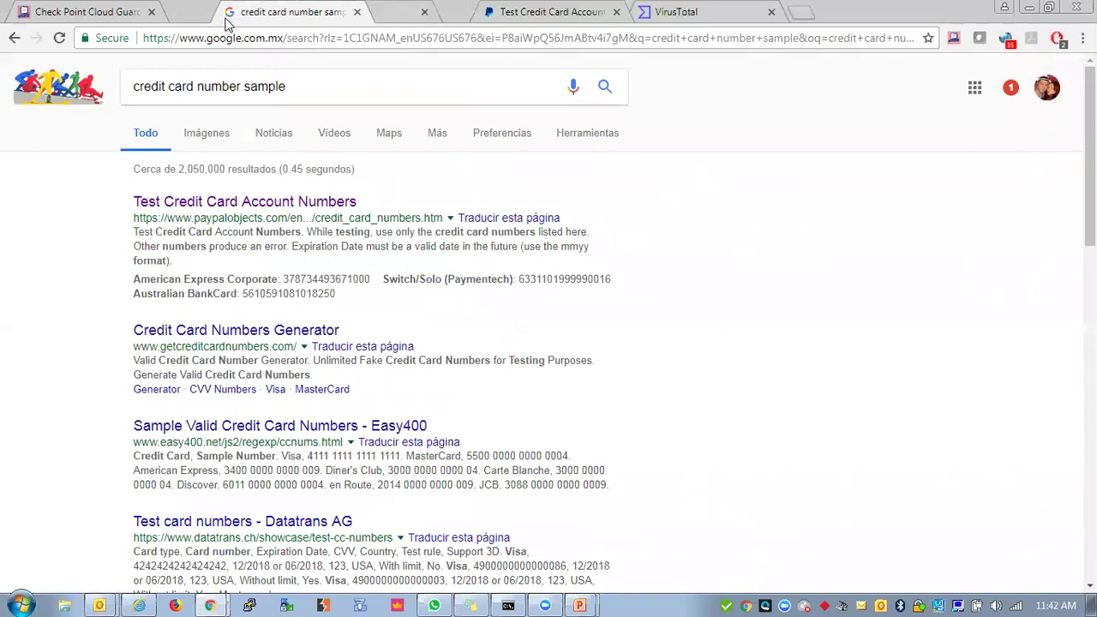
pyautogui.click(530, 21)
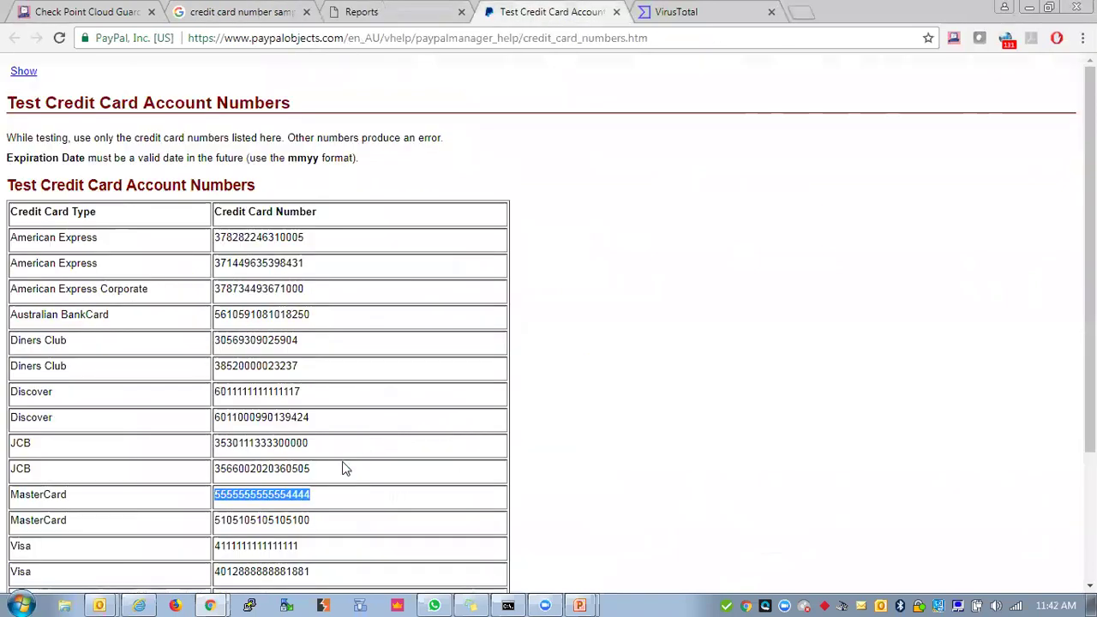
pyautogui.rightClick(287, 495)
pyautogui.click(347, 400)
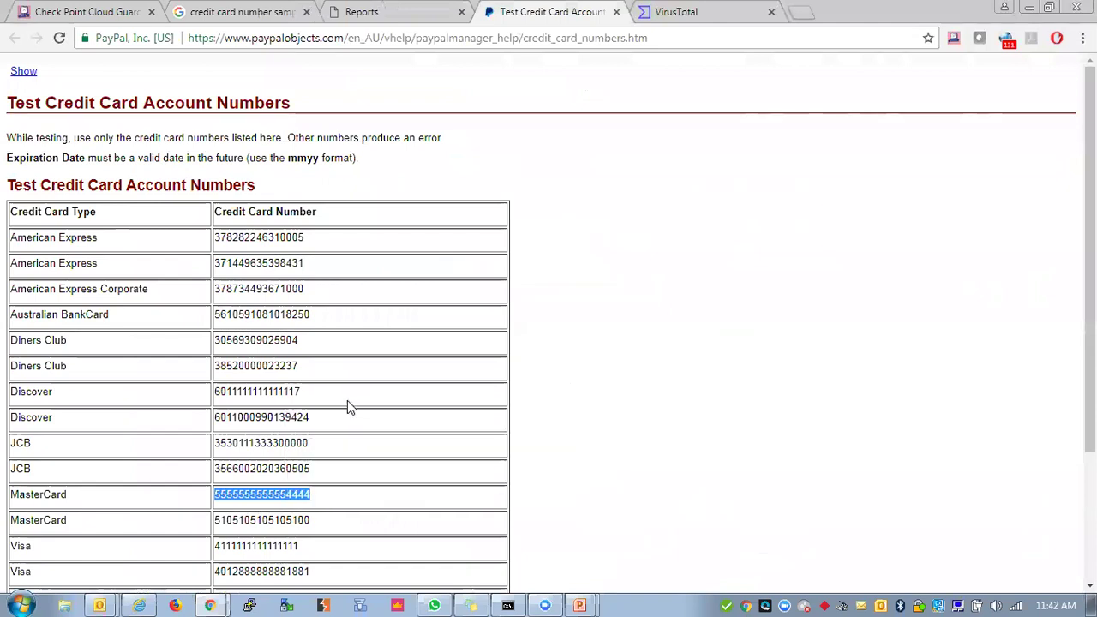
# Return to the Outlook draft, paste the sample credit card number into the message body and send the email.
pyautogui.click(103, 17)
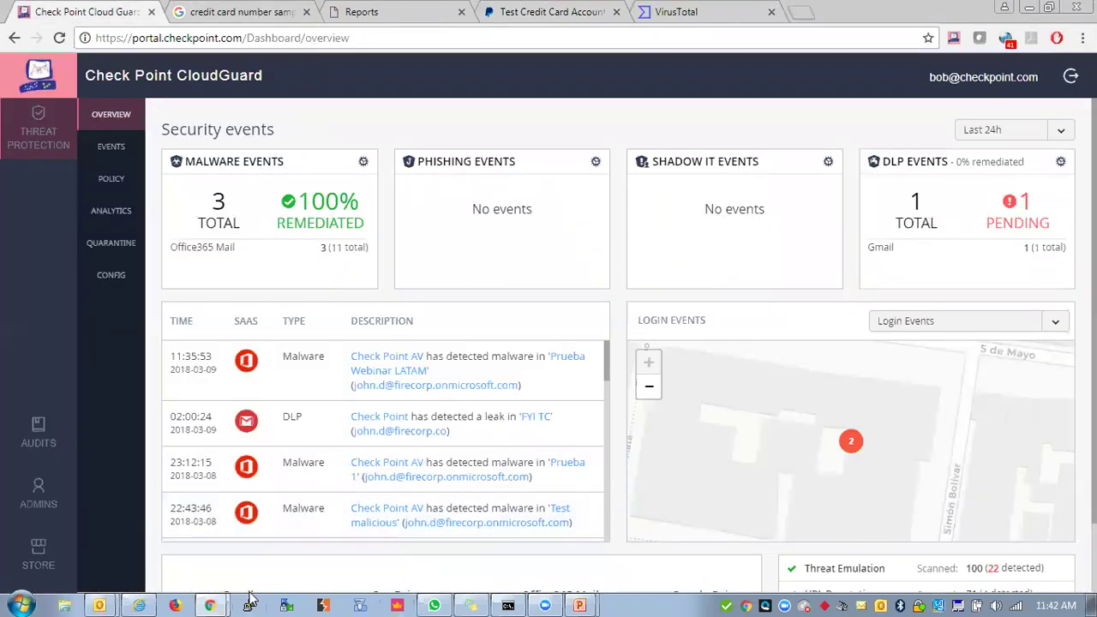
pyautogui.moveTo(230, 598)
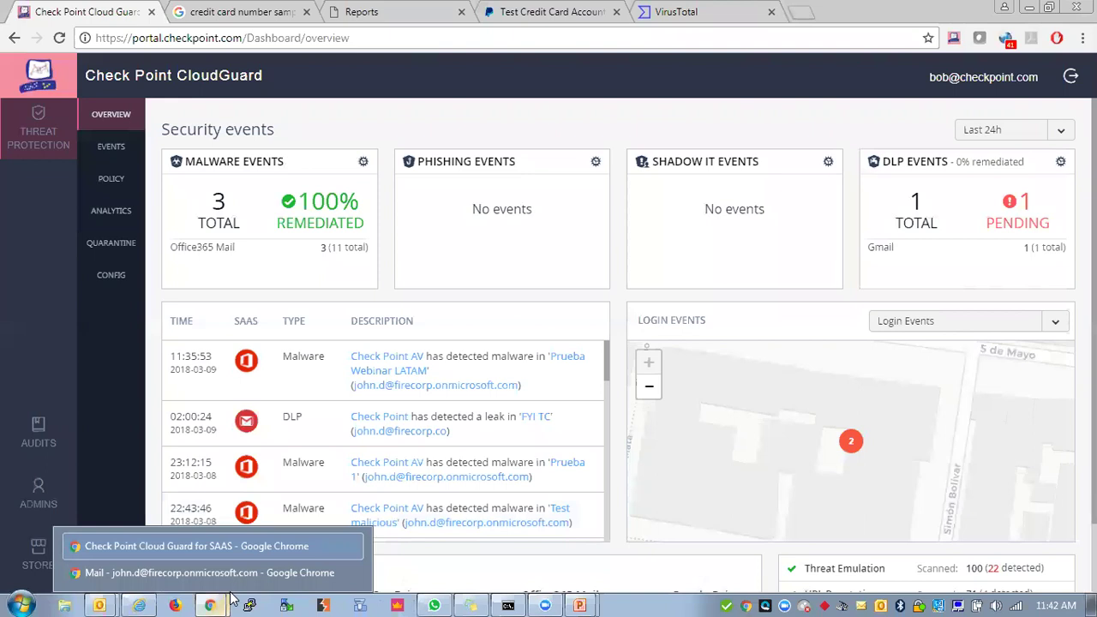
pyautogui.click(236, 573)
pyautogui.hotkey('ctrl', 'v')
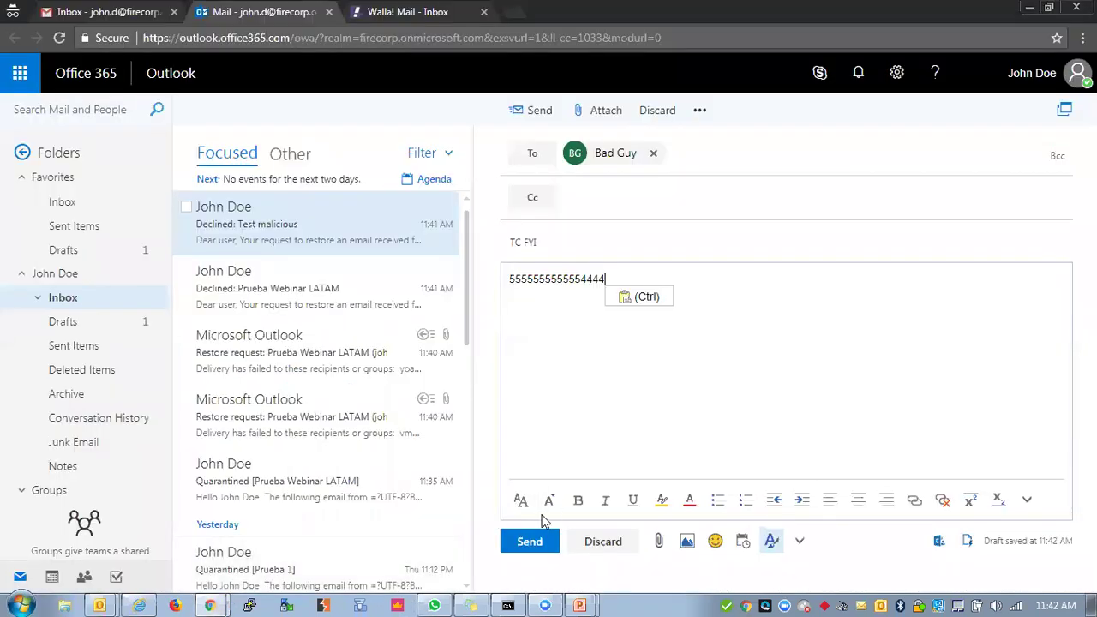
pyautogui.click(529, 541)
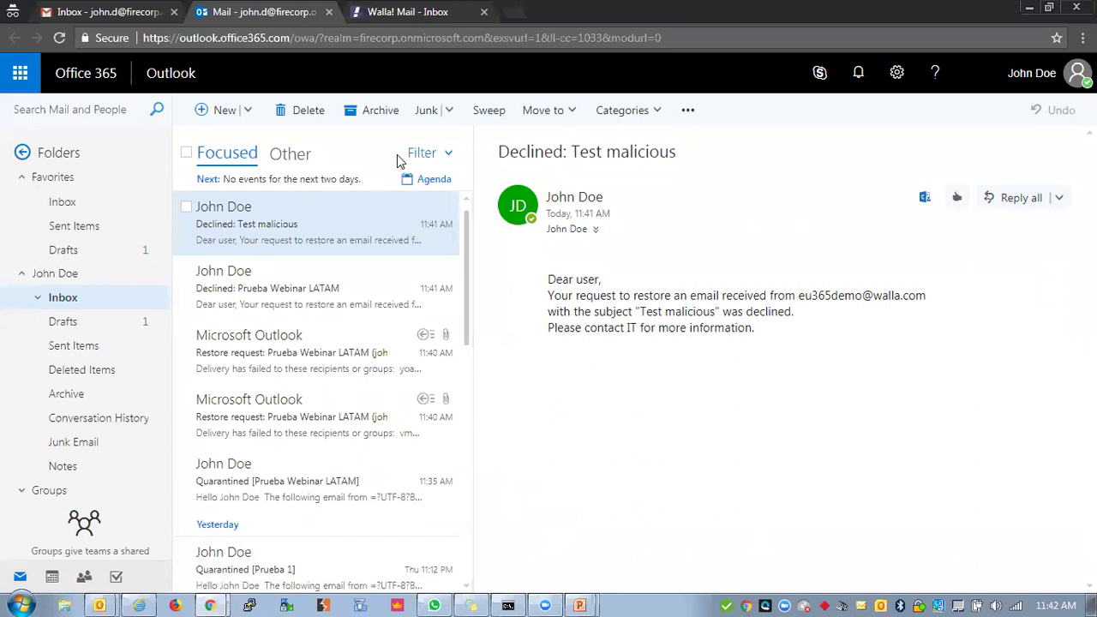
# Switch to the CloudGuard portal, view the details of the FYI TC leak, and open the security events list.
pyautogui.moveTo(210, 605)
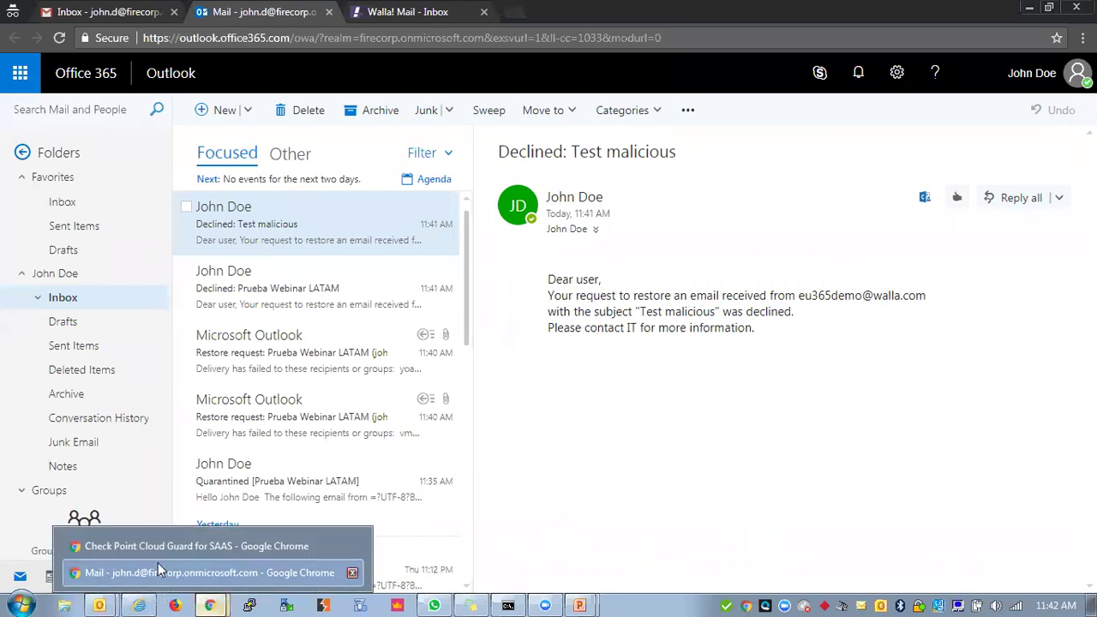
pyautogui.click(155, 550)
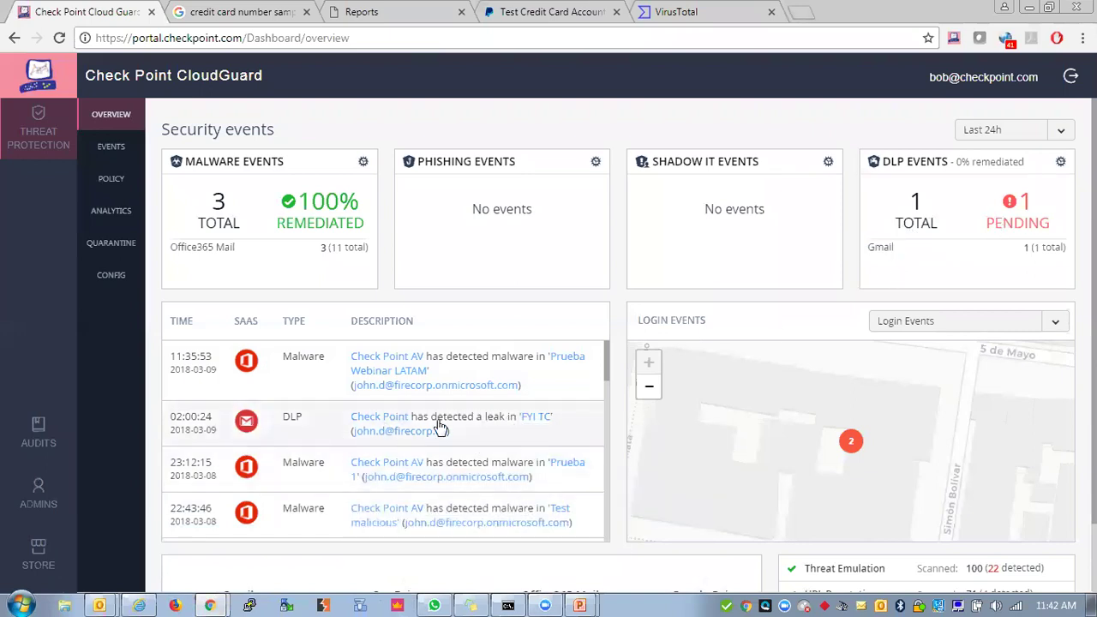
pyautogui.moveTo(529, 422)
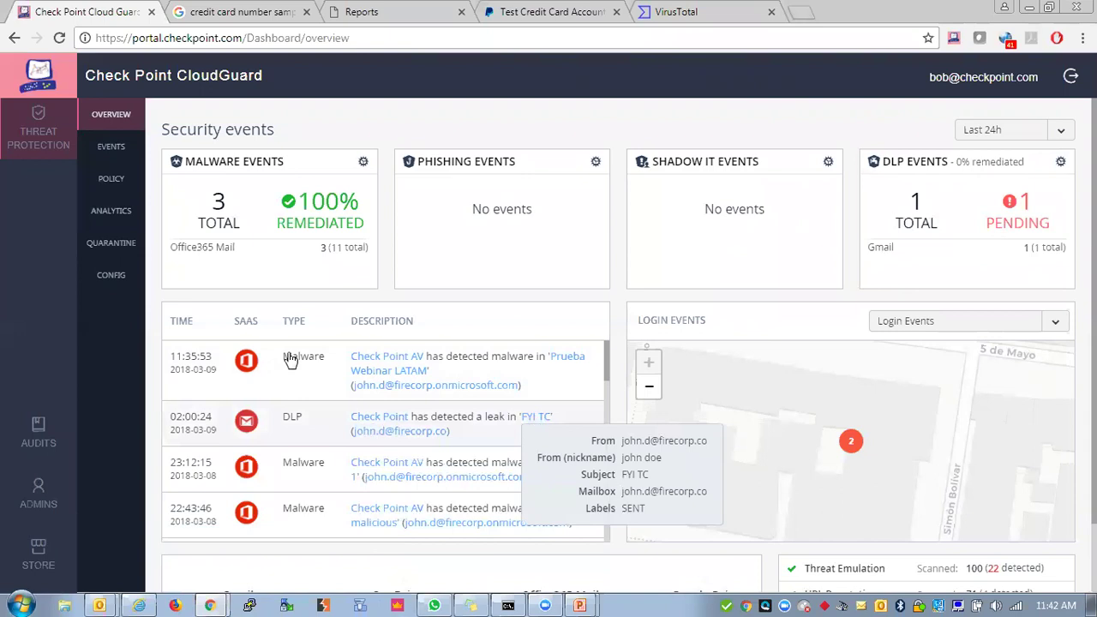
pyautogui.click(108, 156)
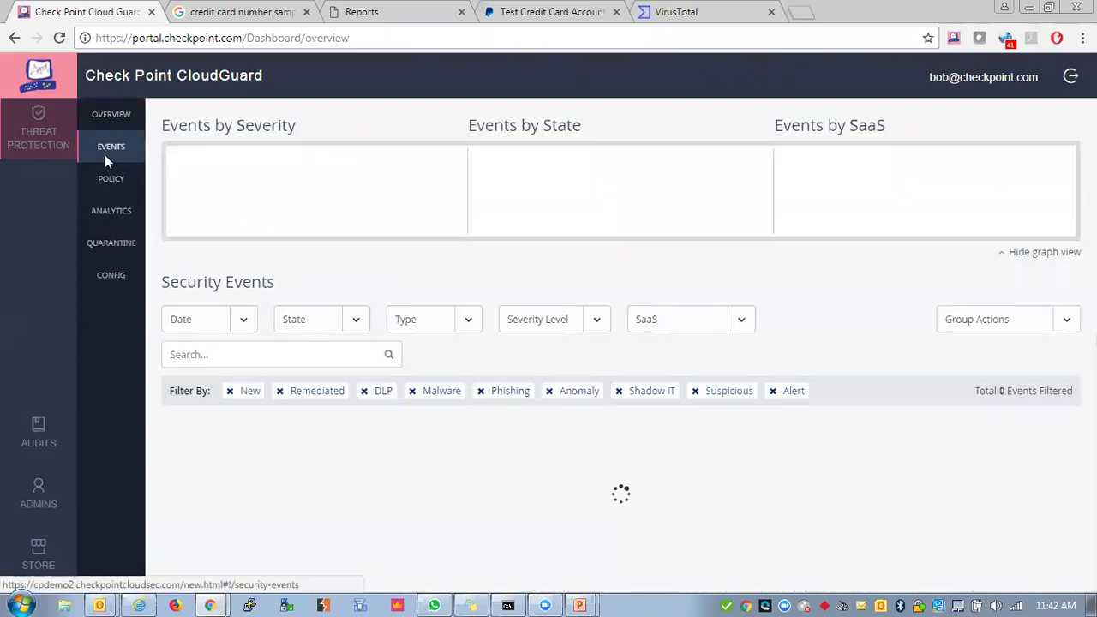
pyautogui.scroll(-2, 548, 476)
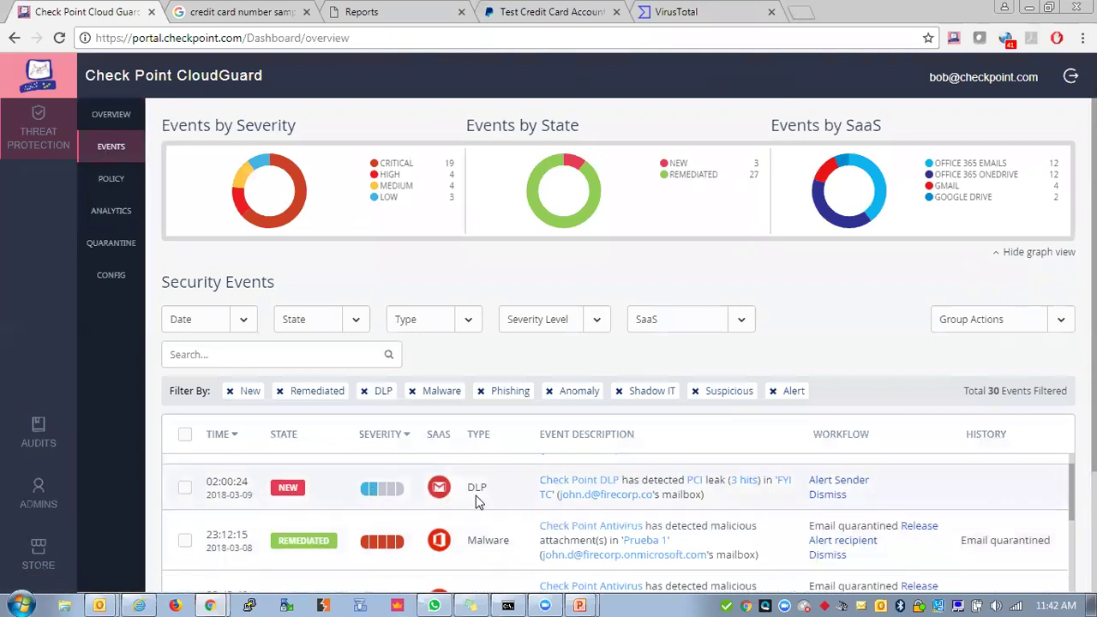
# Remove the New and Remediated state filters and every event type filter except DLP from the security events list.
pyautogui.click(279, 390)
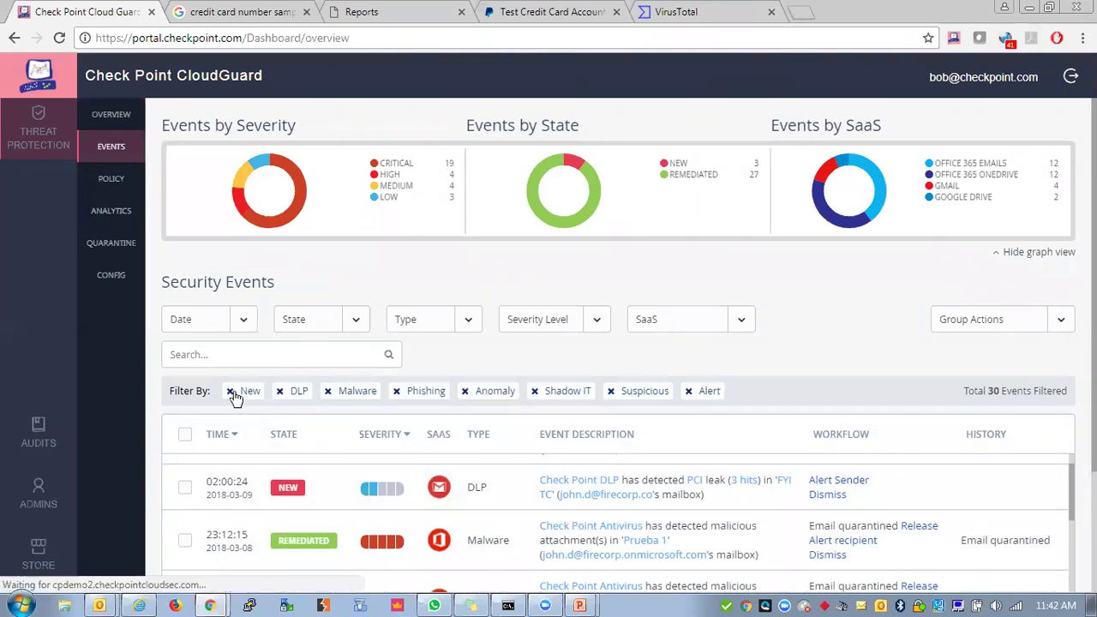
pyautogui.click(230, 390)
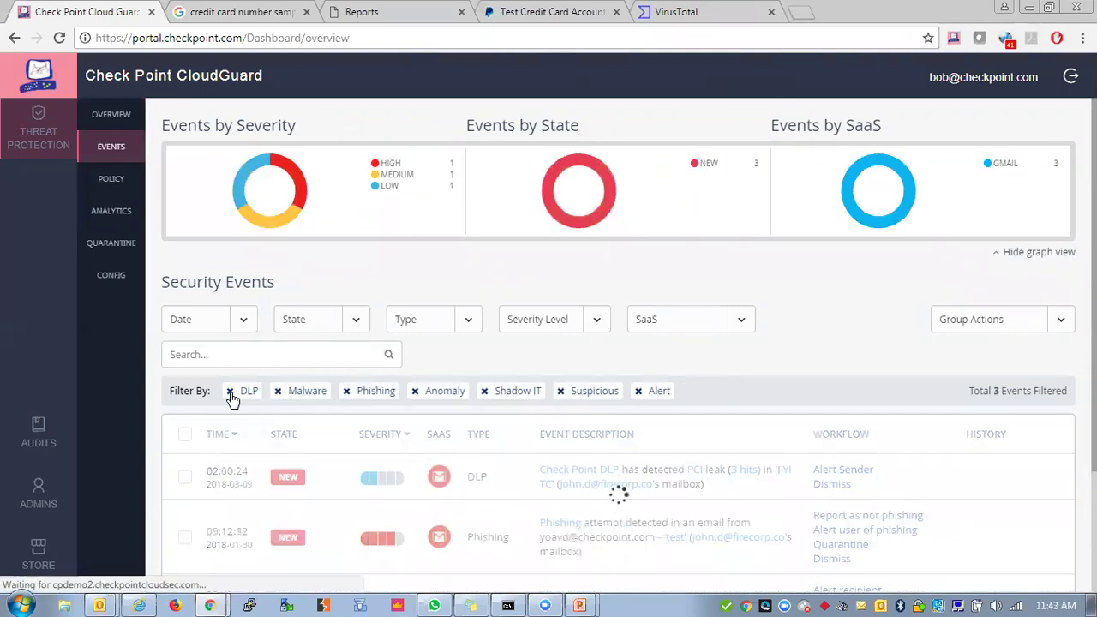
pyautogui.click(277, 391)
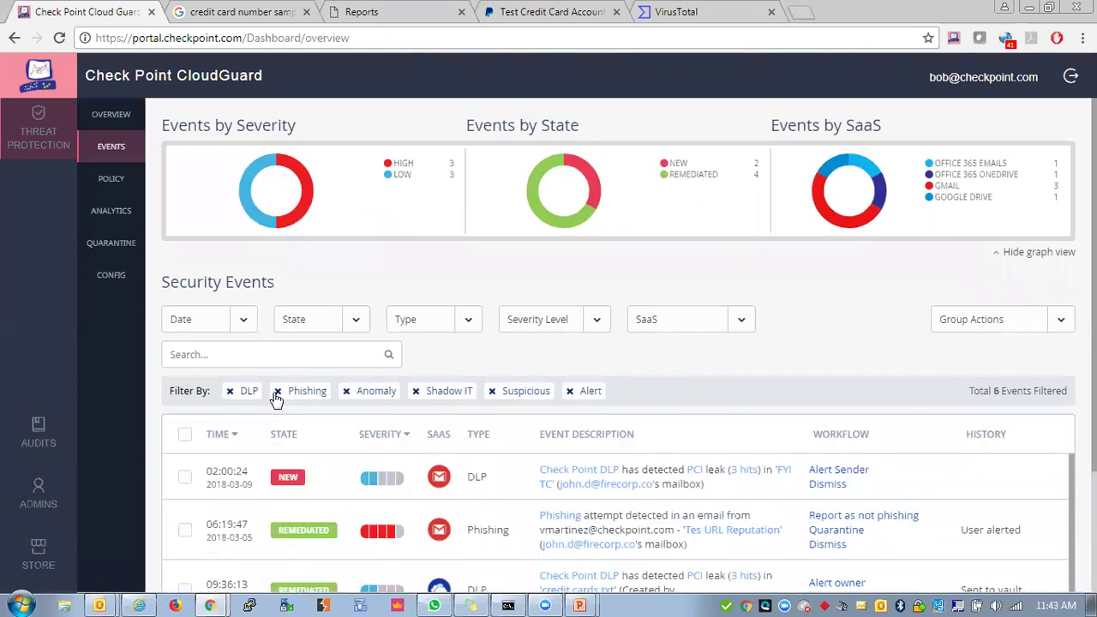
pyautogui.click(277, 390)
pyautogui.click(277, 391)
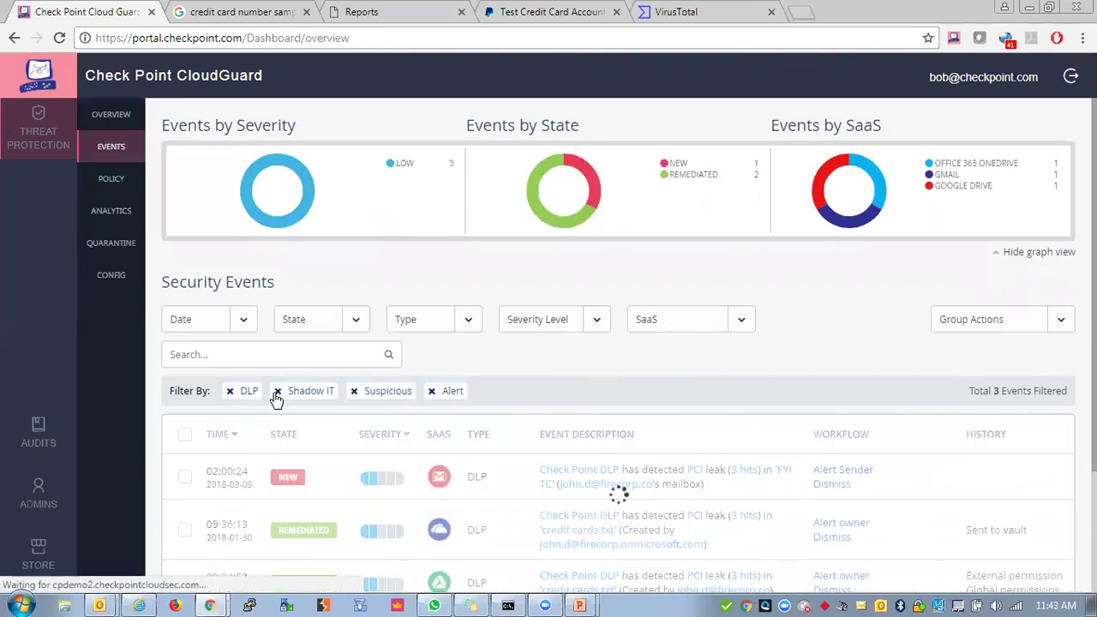
pyautogui.click(277, 391)
pyautogui.click(277, 391)
pyautogui.click(276, 390)
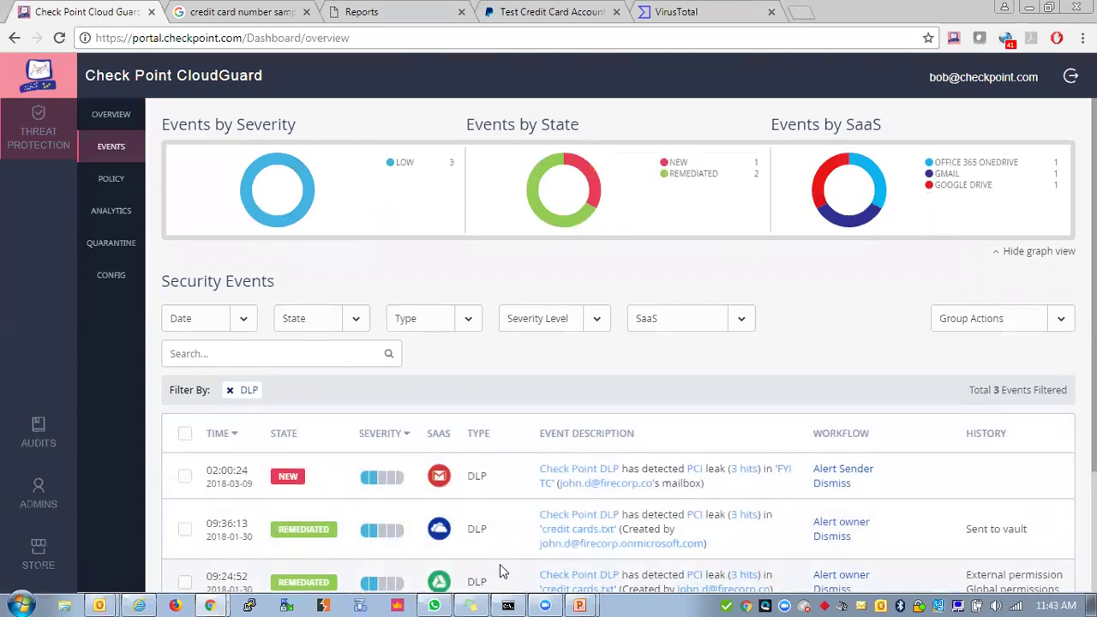
# Review the DLP events and inspect the matched PCI rules and mailbox user details of the TC FYI event.
pyautogui.scroll(-1, 499, 563)
pyautogui.scroll(-2, 499, 564)
pyautogui.scroll(1, 514, 556)
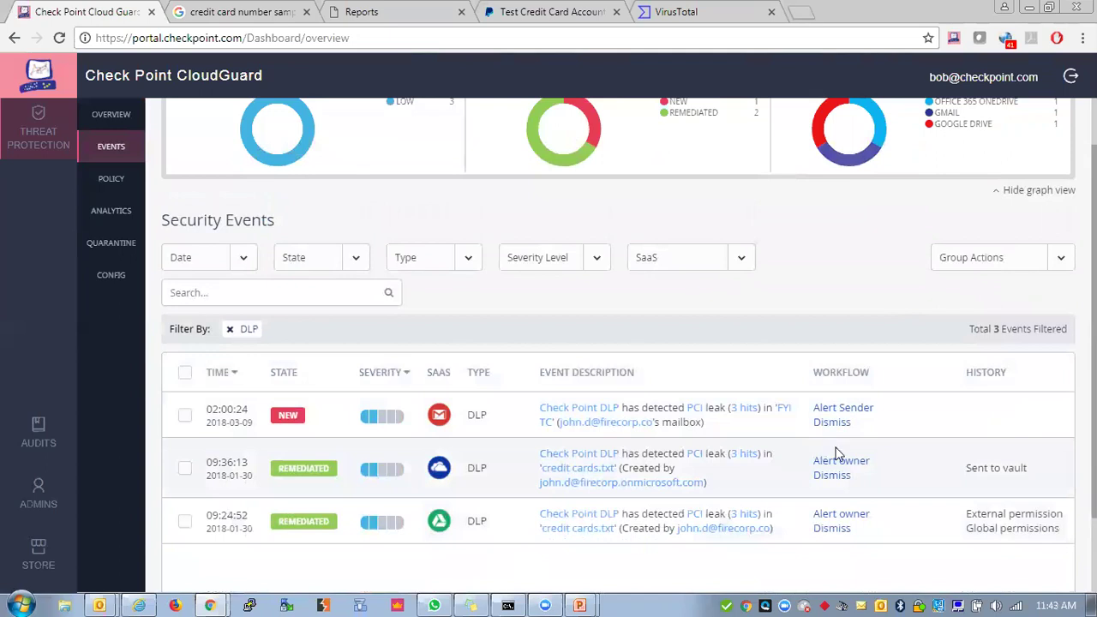
pyautogui.tripleClick(891, 452)
pyautogui.click(891, 453)
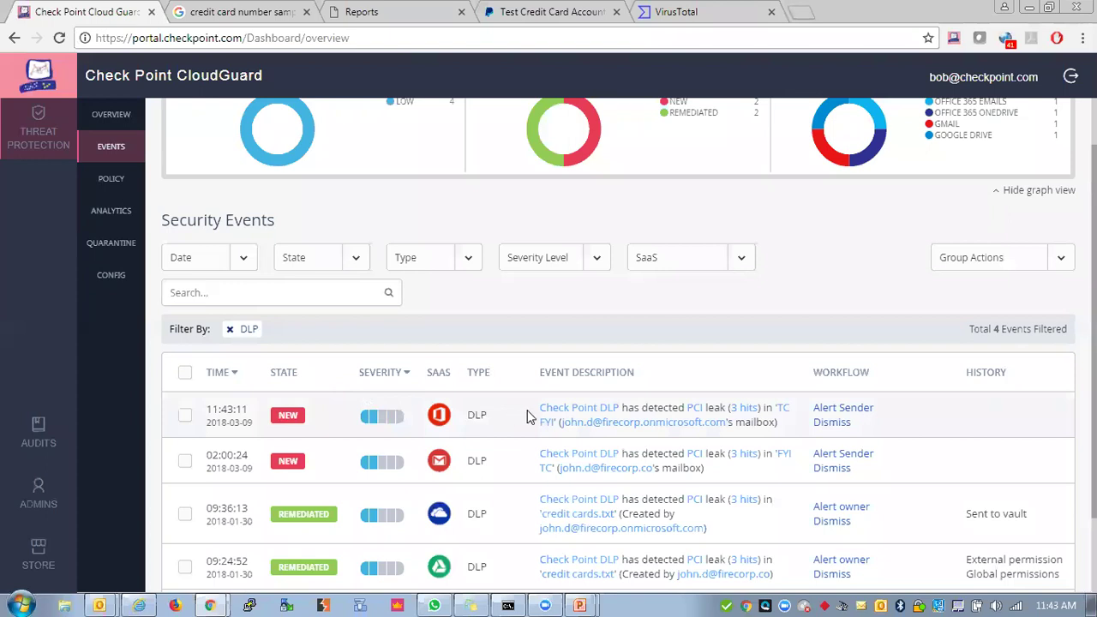
pyautogui.moveTo(693, 415)
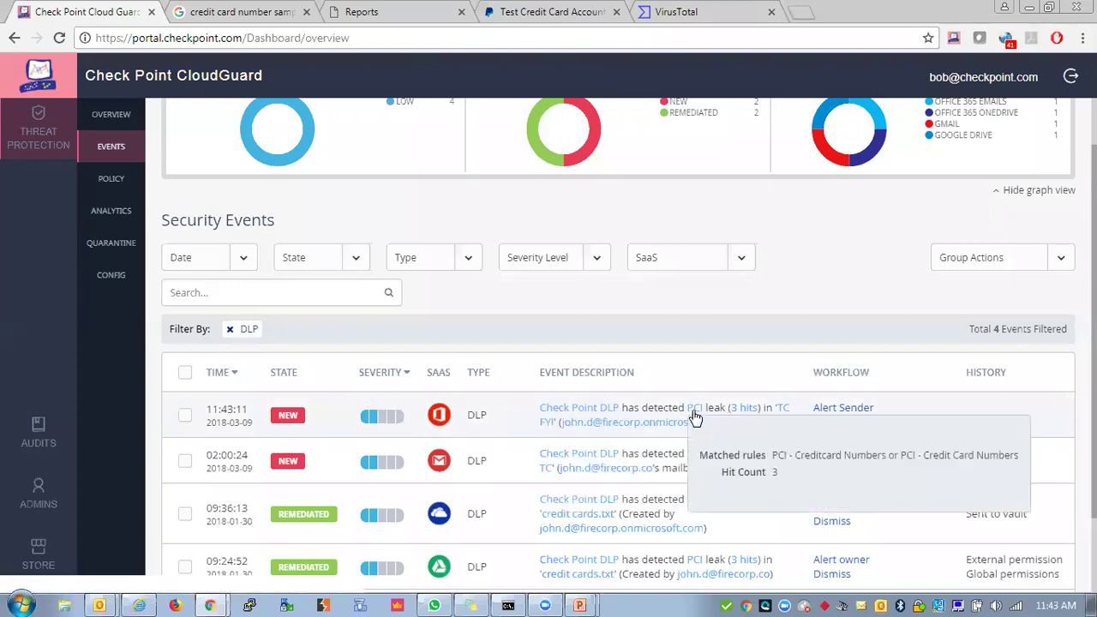
pyautogui.moveTo(586, 428)
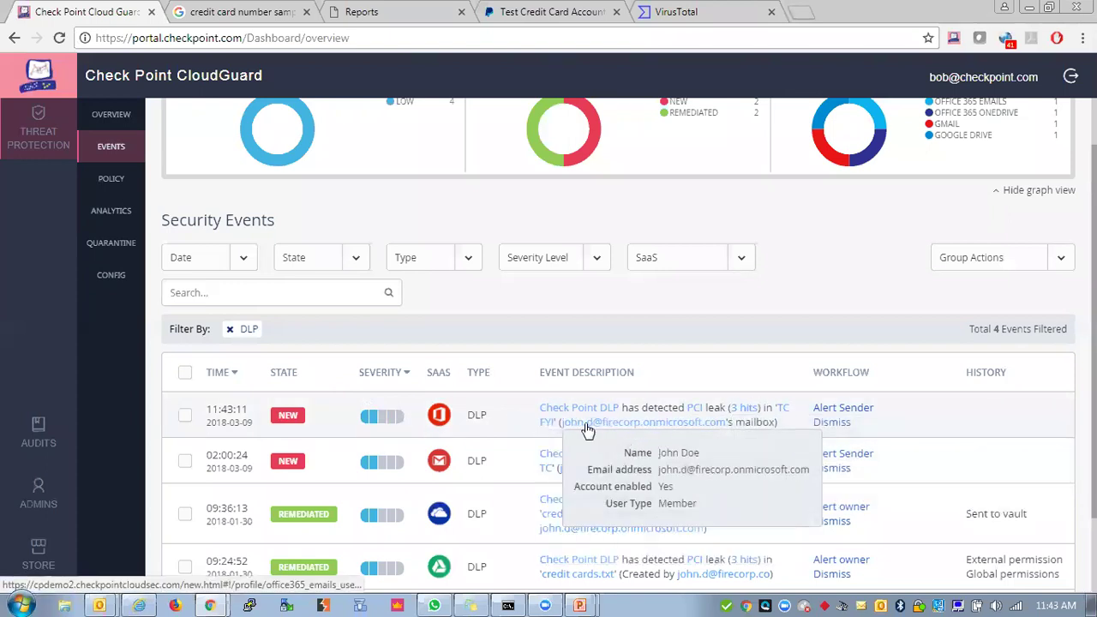
# Open the email profile of the TC FYI message and quarantine the email.
pyautogui.click(542, 429)
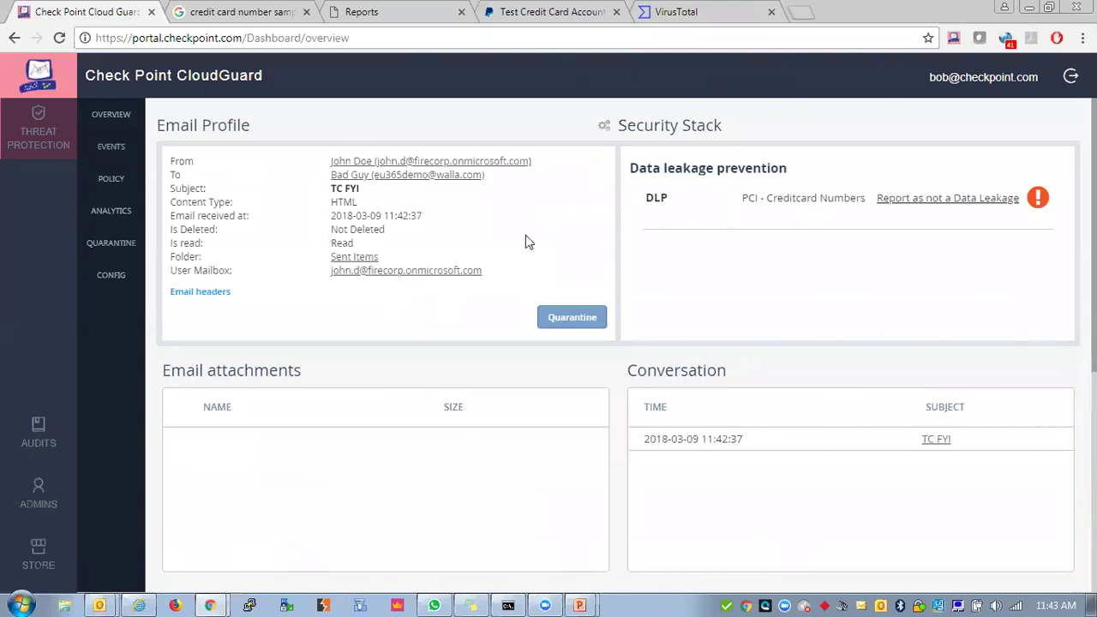
pyautogui.click(560, 317)
pyautogui.click(892, 241)
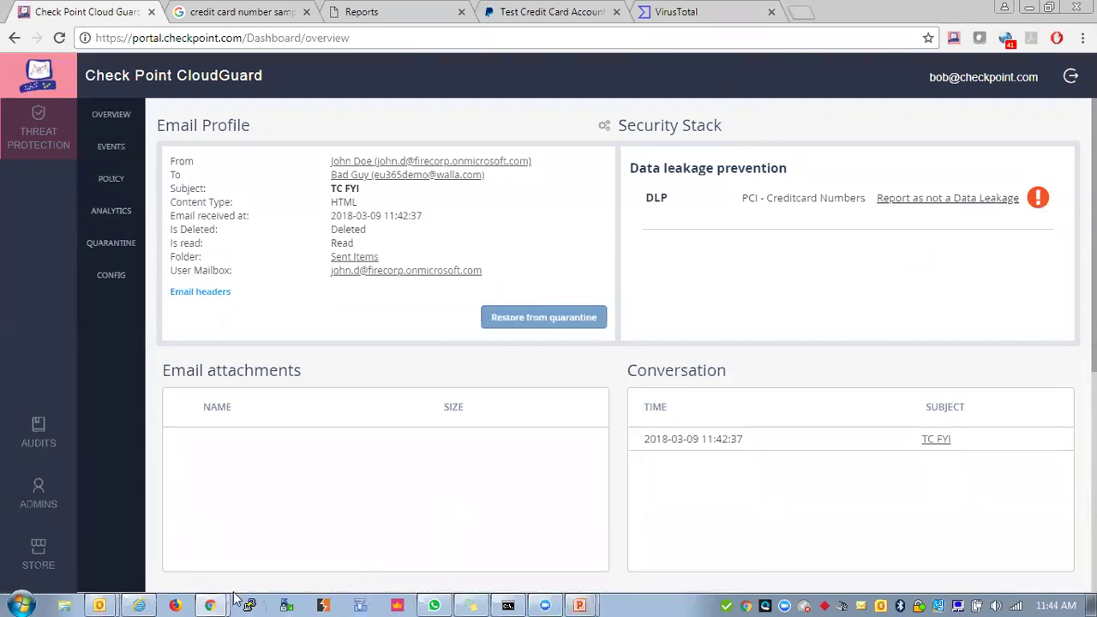
# Return to the security overview to view the latest events, and switch to the Outlook inbox.
pyautogui.moveTo(209, 604)
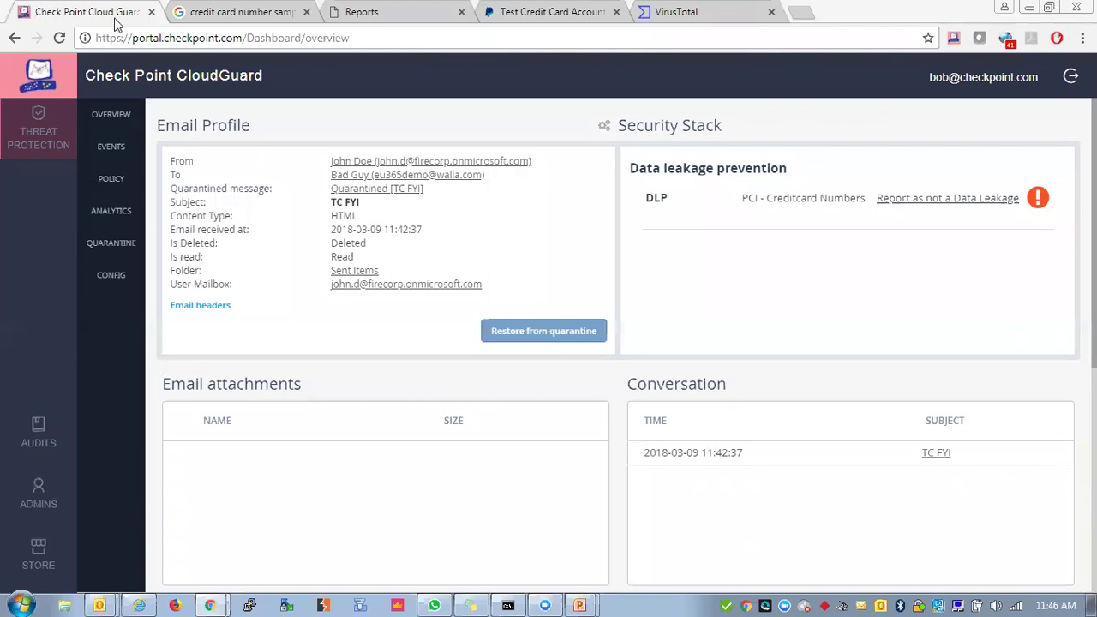
pyautogui.click(103, 124)
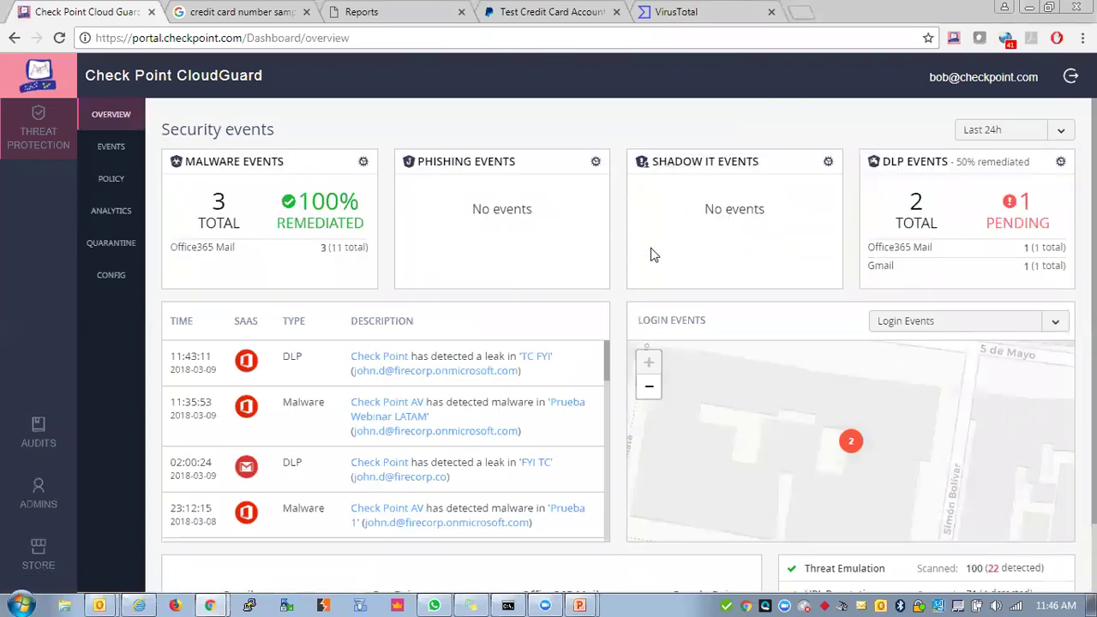
pyautogui.moveTo(394, 361)
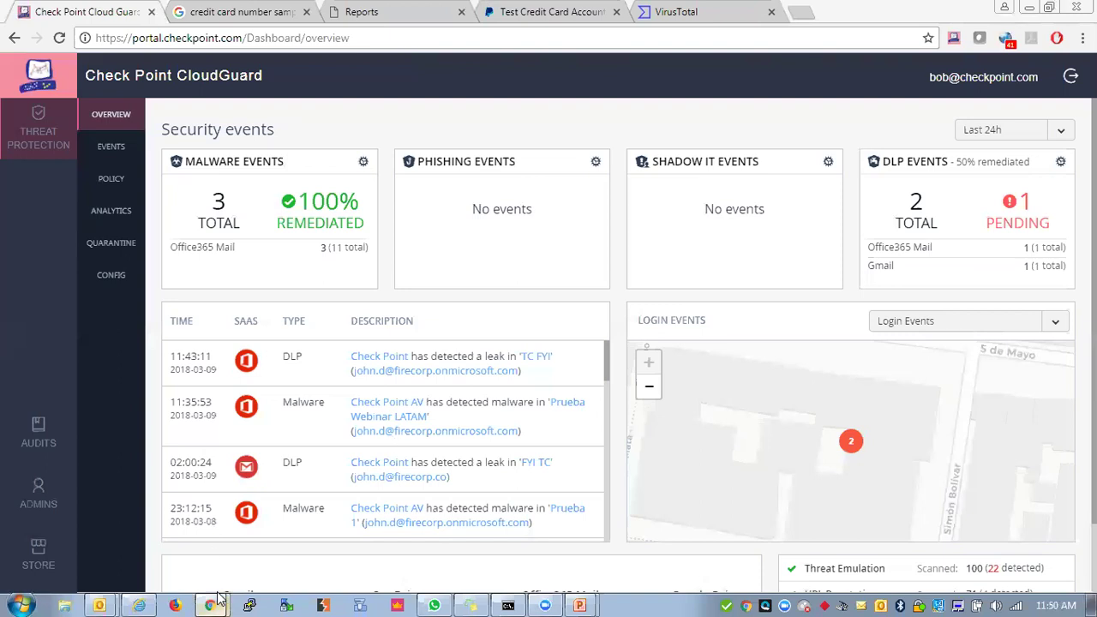
pyautogui.moveTo(209, 603)
pyautogui.click(127, 545)
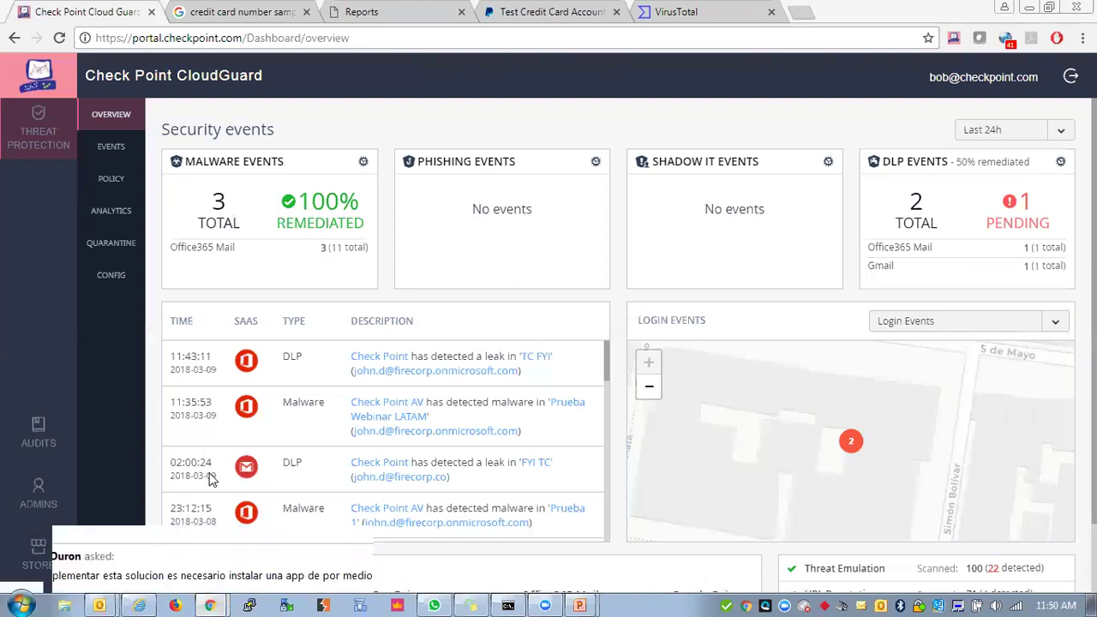
pyautogui.moveTo(211, 600)
pyautogui.click(201, 573)
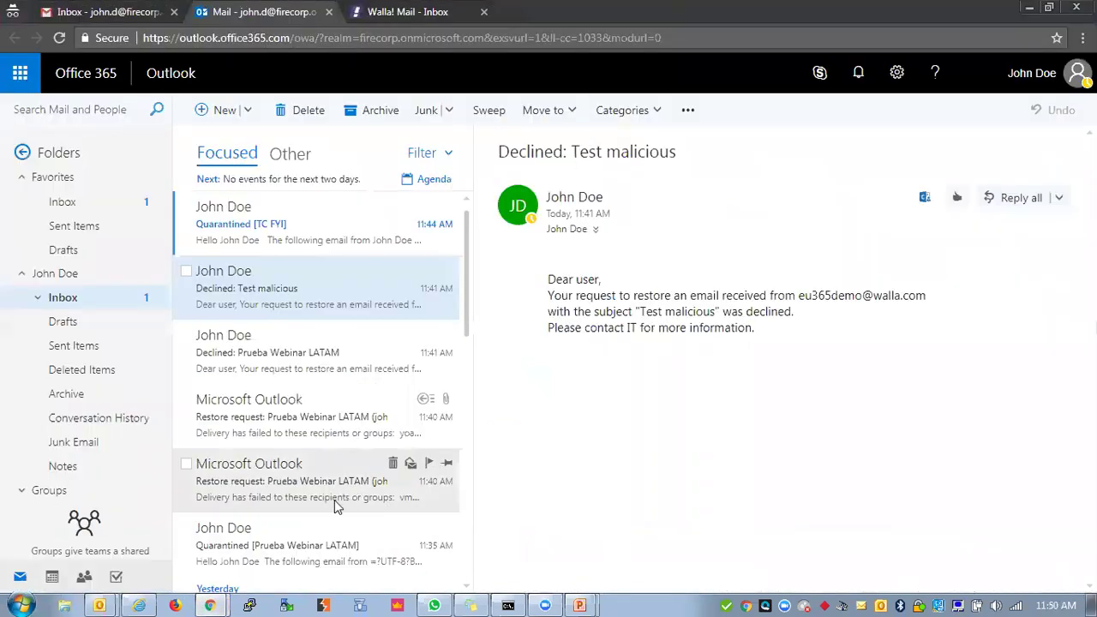
# Switch to the CloudGuard browser window, search the web for "massive attack gmail" in a new tab, and open the Independent's phishing article.
pyautogui.moveTo(211, 600)
pyautogui.click(159, 542)
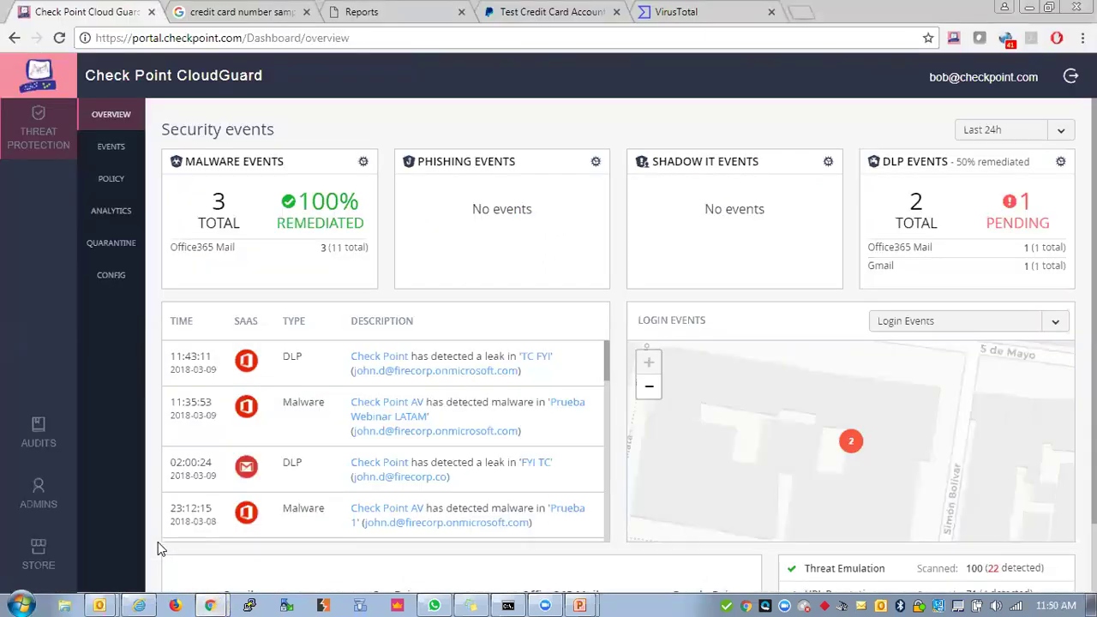
pyautogui.hotkey('ctrl', 't')
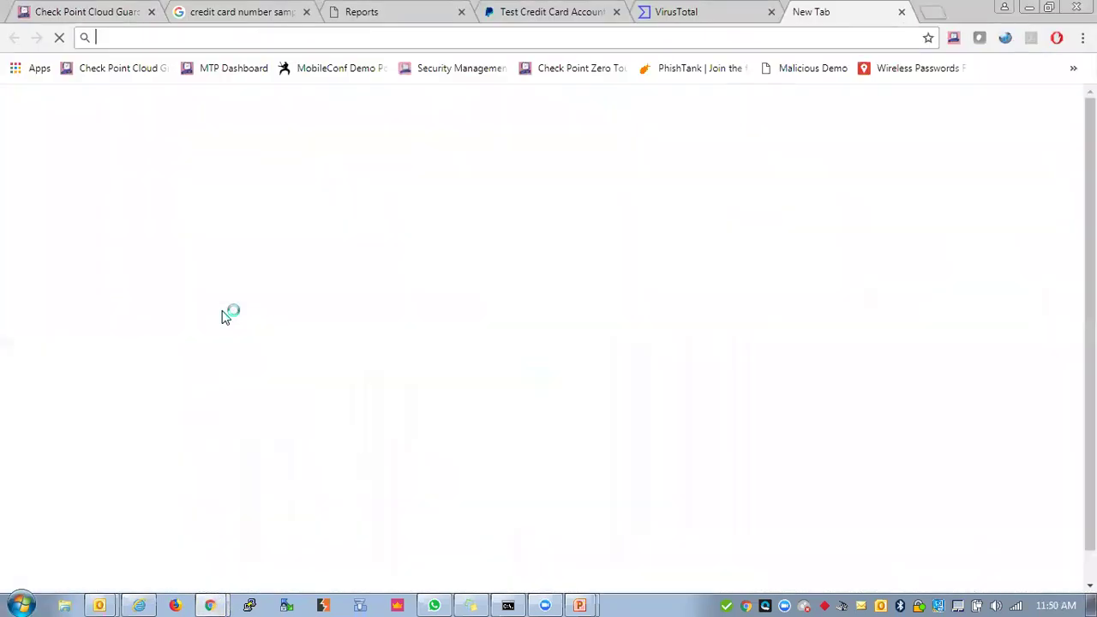
pyautogui.write('massiv')
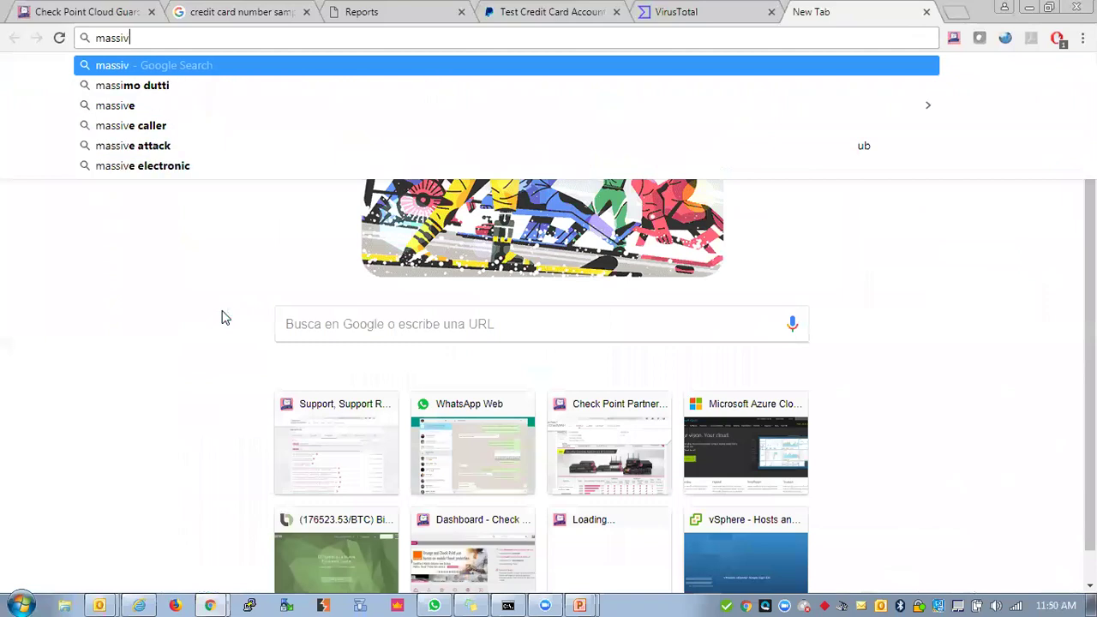
pyautogui.write('e attack gmail')
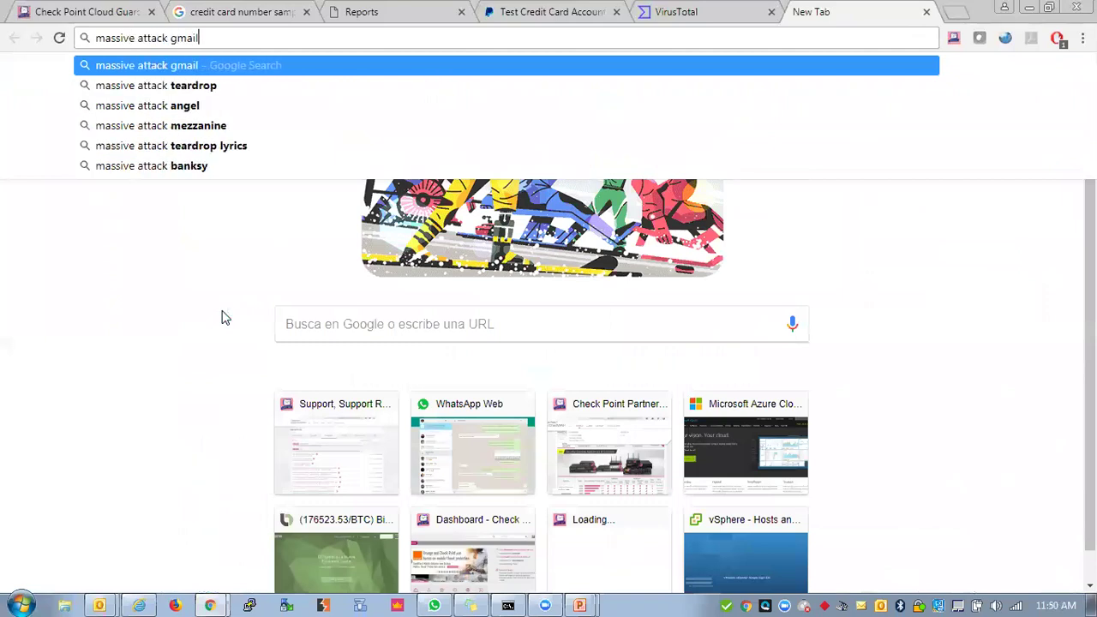
pyautogui.press('Return')
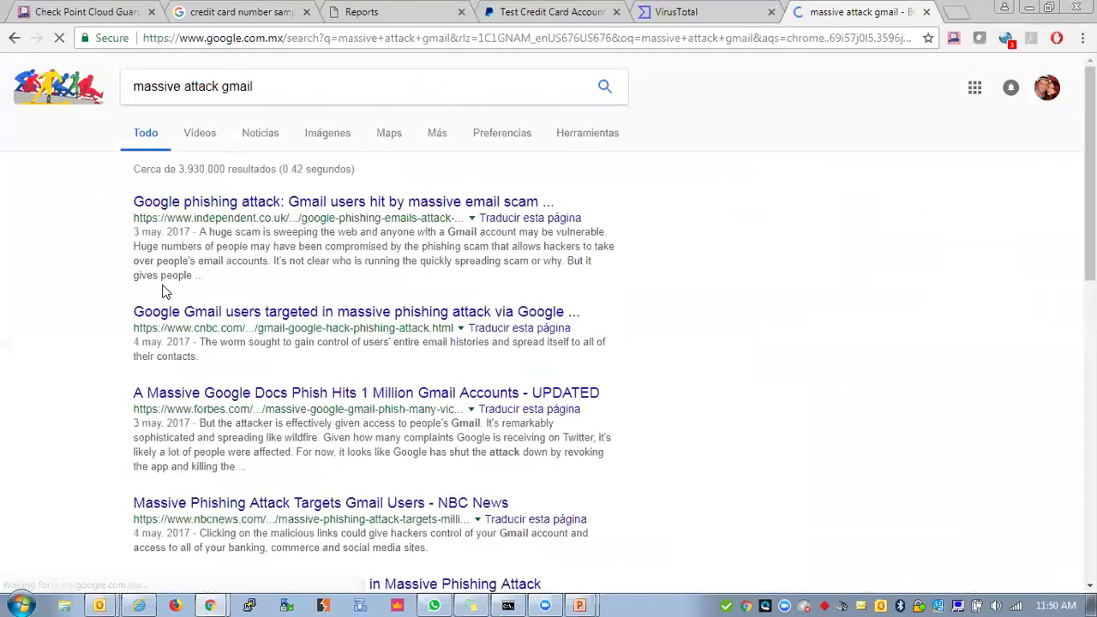
pyautogui.click(162, 206)
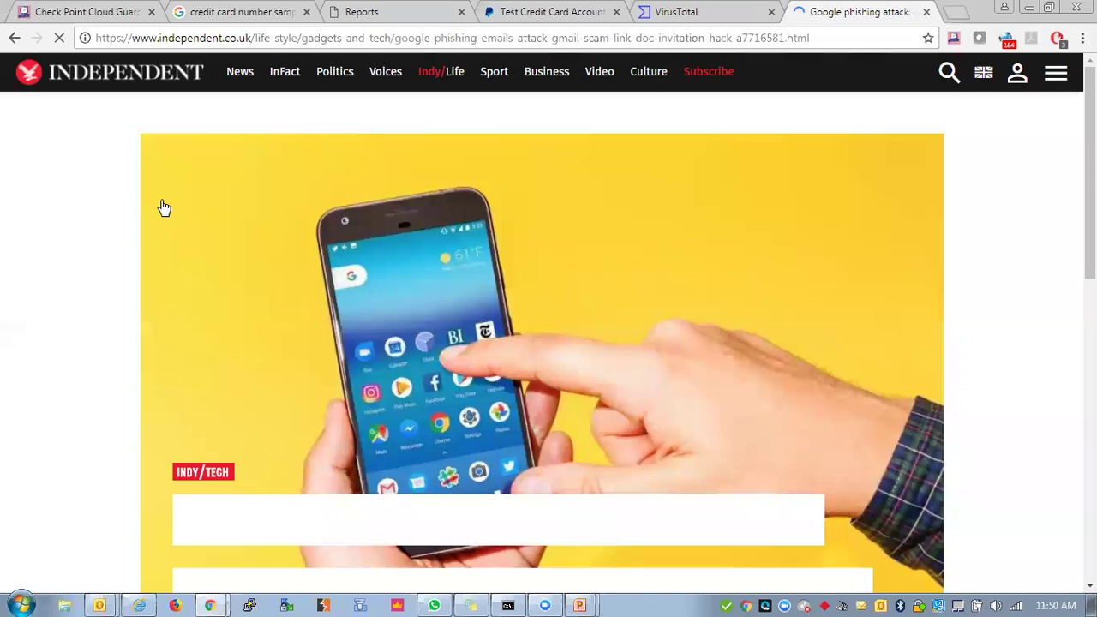
# Dismiss the cookie and ad-blocker notices and read the opening of the Gmail phishing article.
pyautogui.scroll(-3, 73, 334)
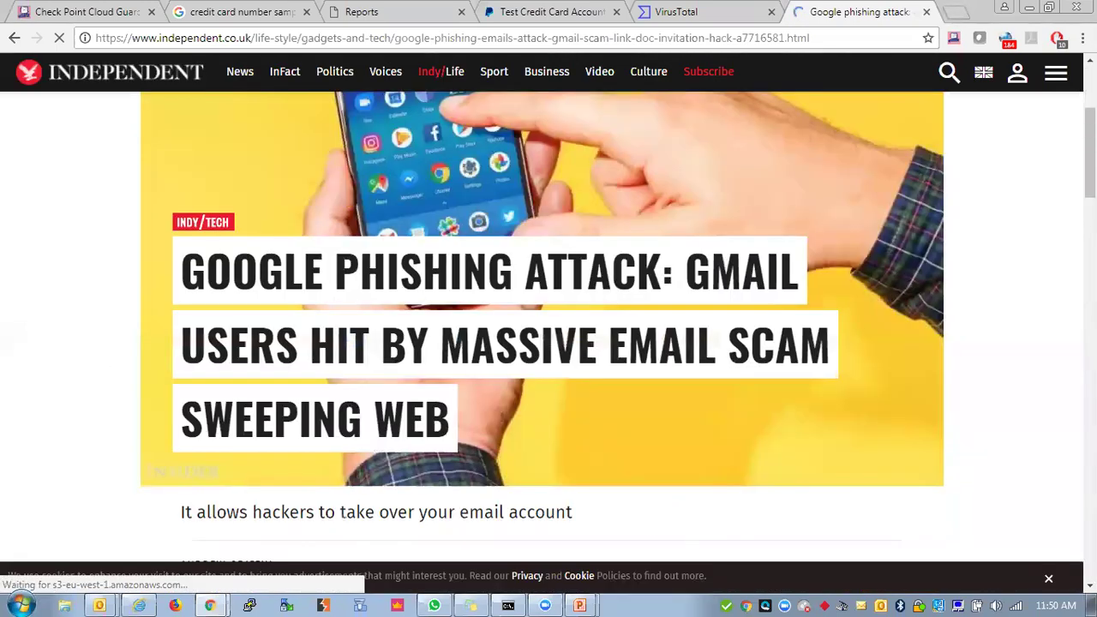
pyautogui.click(1047, 582)
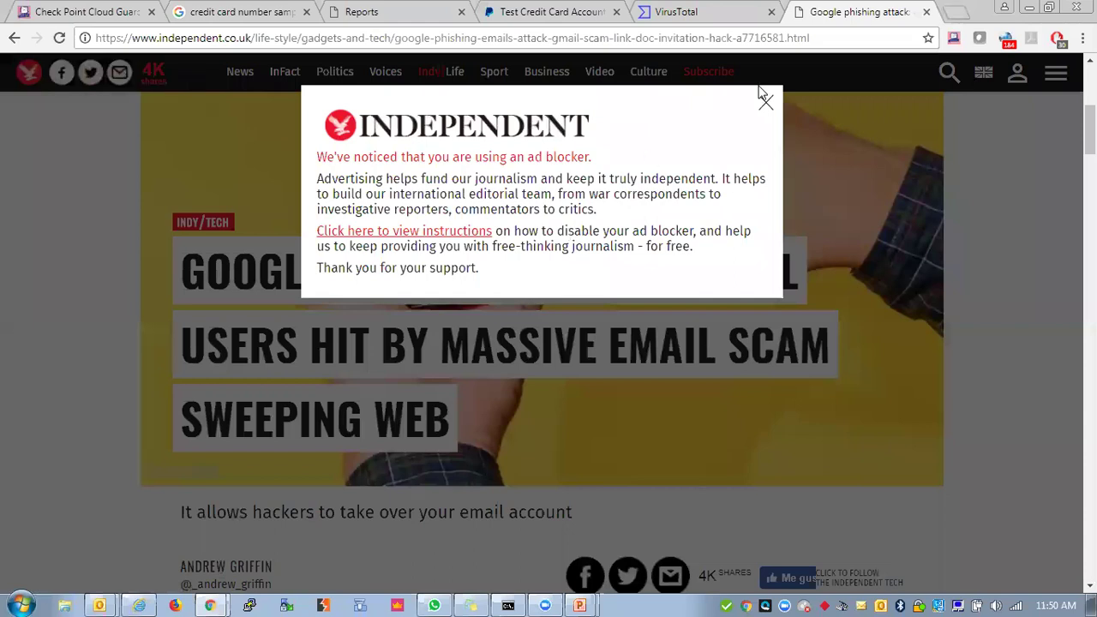
pyautogui.click(765, 102)
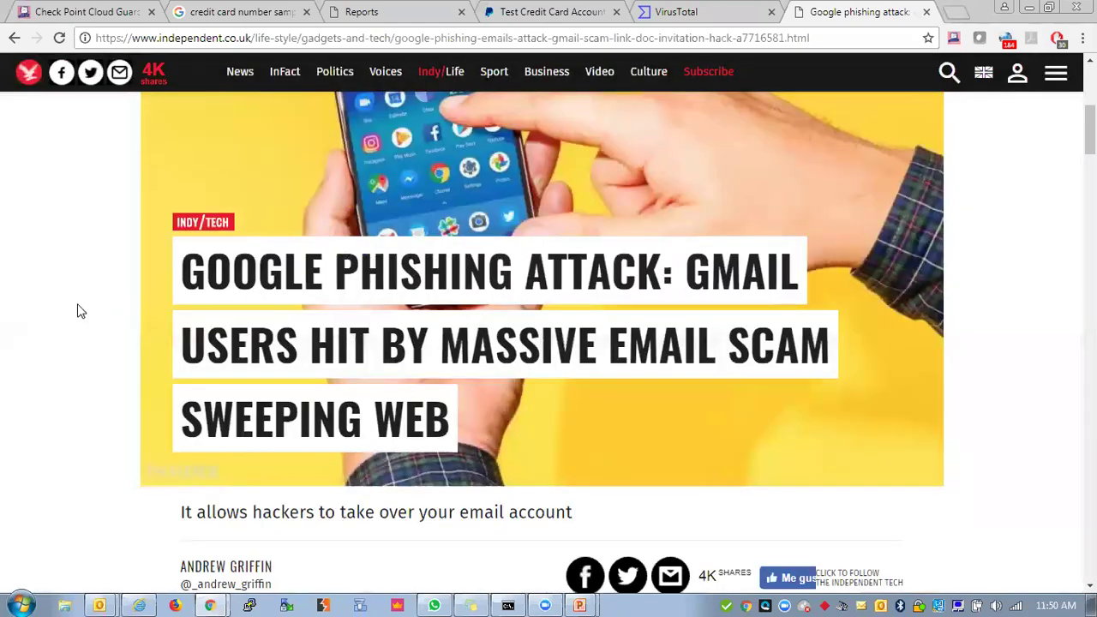
pyautogui.scroll(-1, 77, 310)
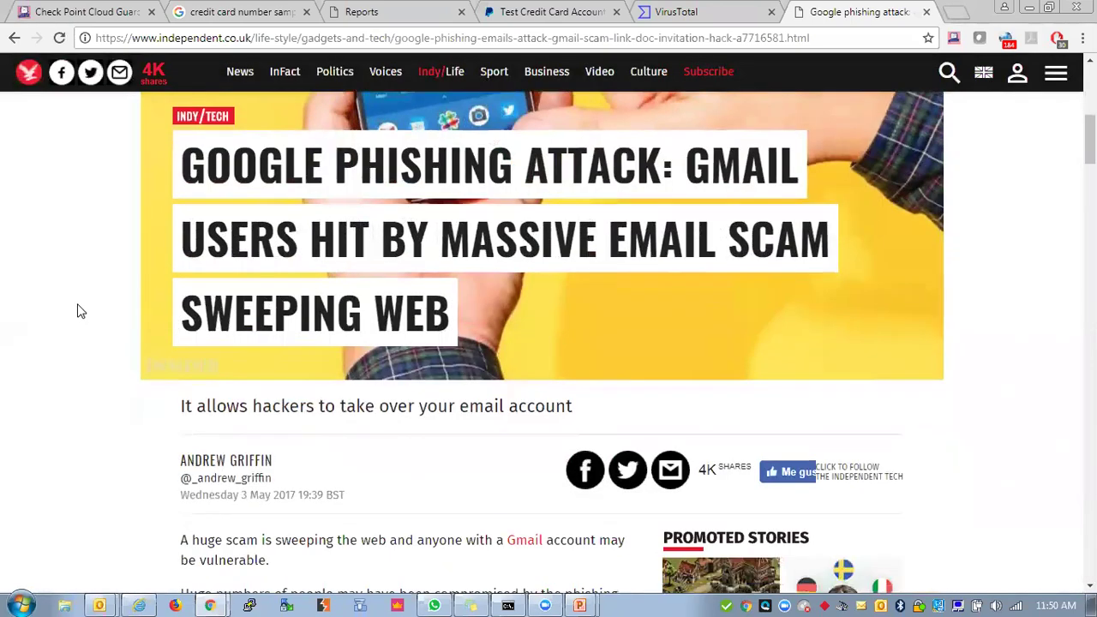
pyautogui.scroll(-5, 78, 310)
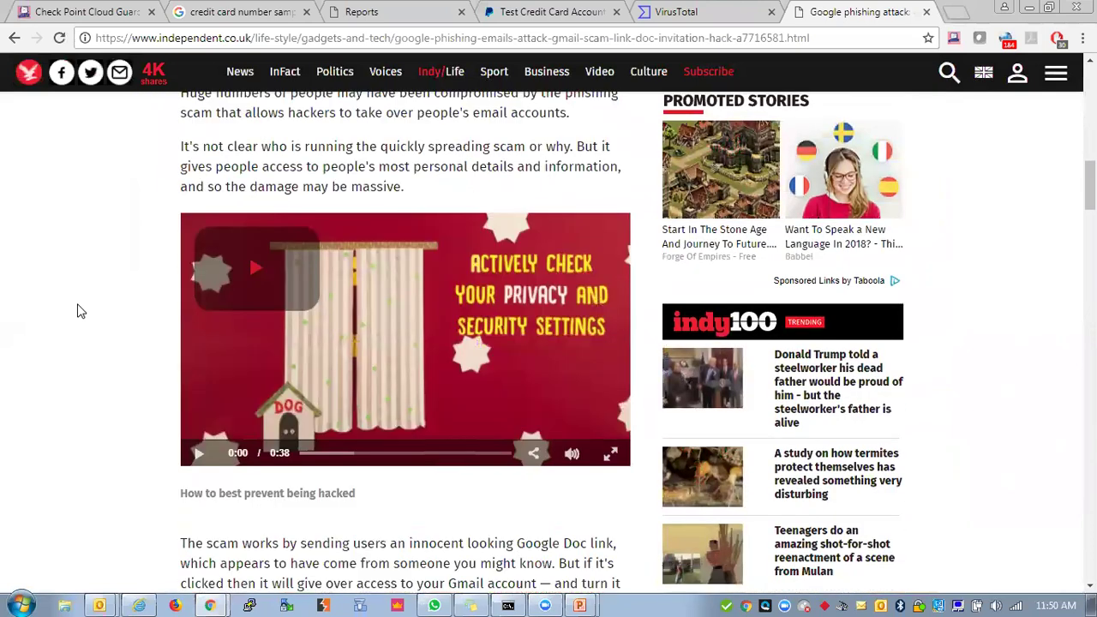
pyautogui.scroll(3, 77, 310)
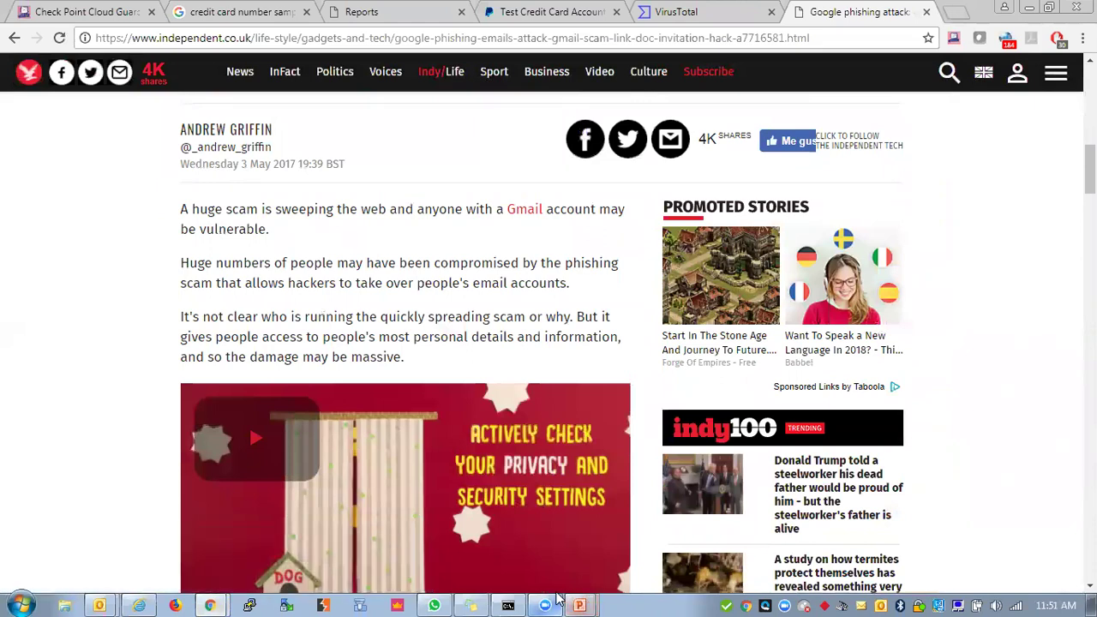
# Return to the CloudGuard portal and review the active and inactive SaaS applications in the configuration's Cloud App Store.
pyautogui.moveTo(531, 590)
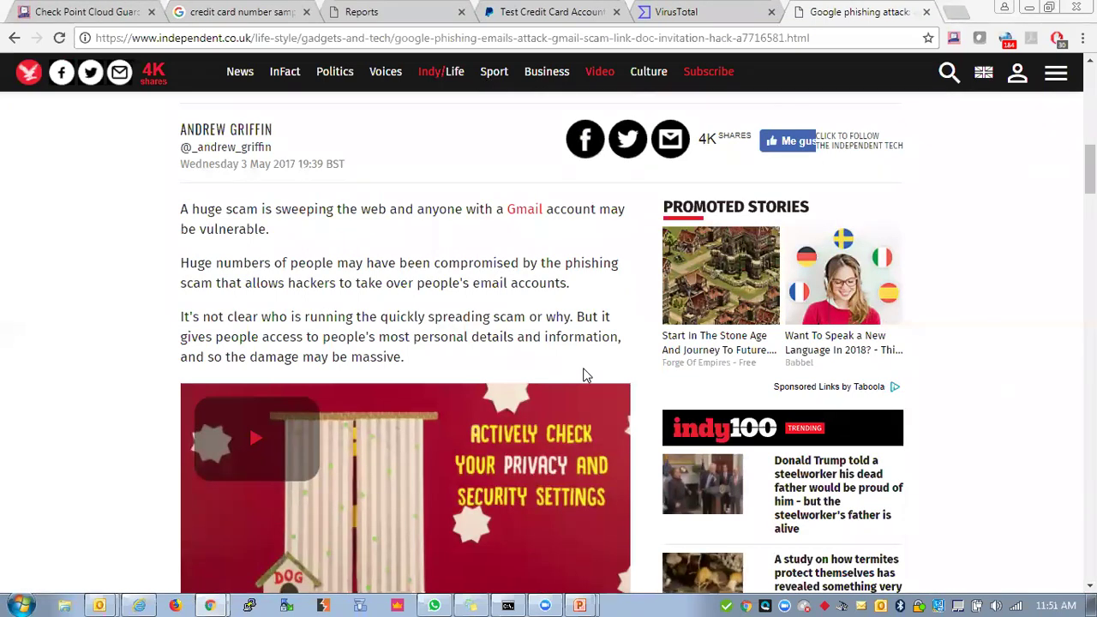
pyautogui.moveTo(209, 605)
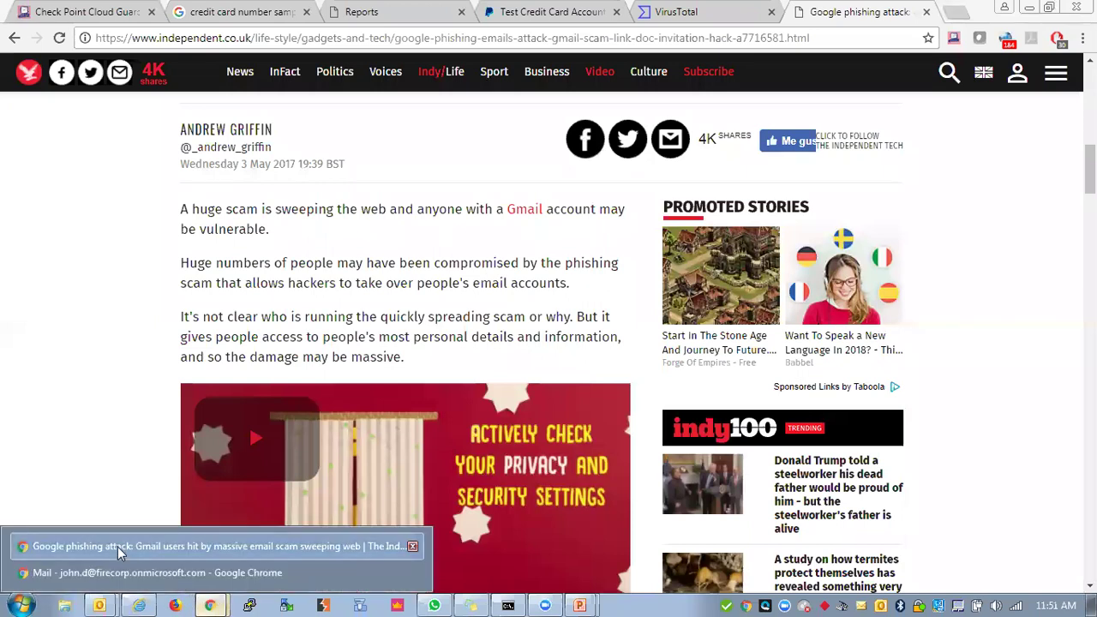
pyautogui.click(117, 547)
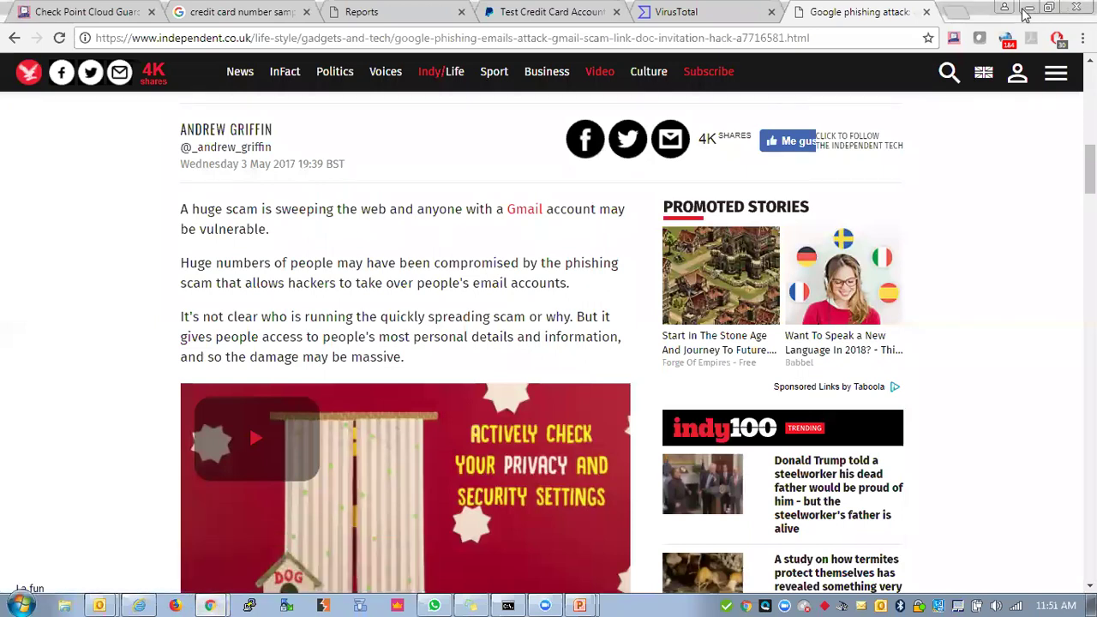
pyautogui.click(122, 13)
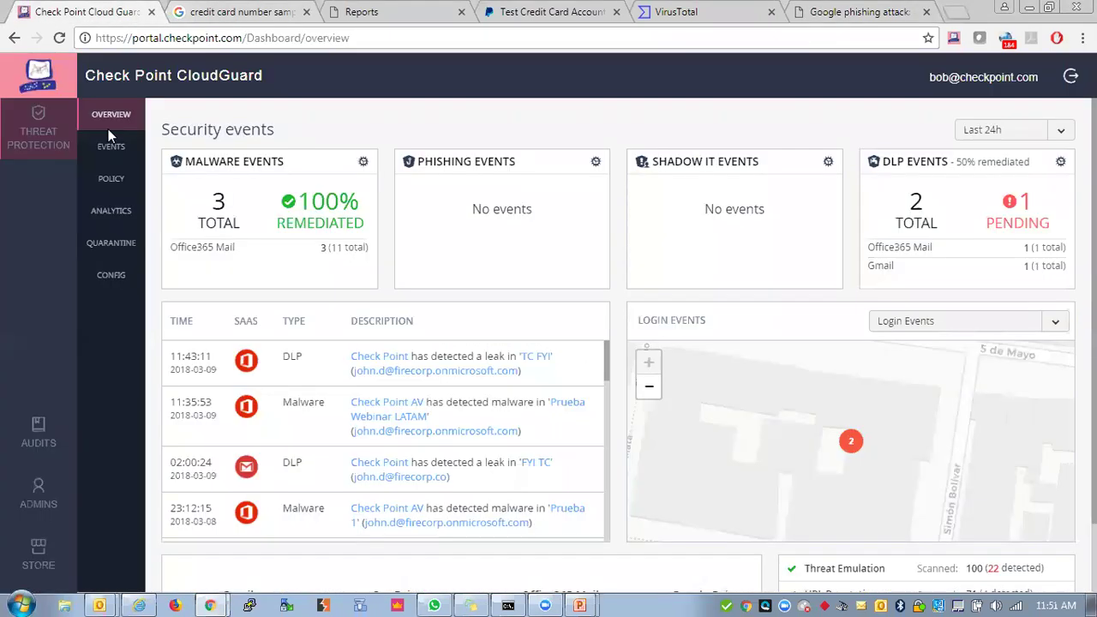
pyautogui.click(111, 274)
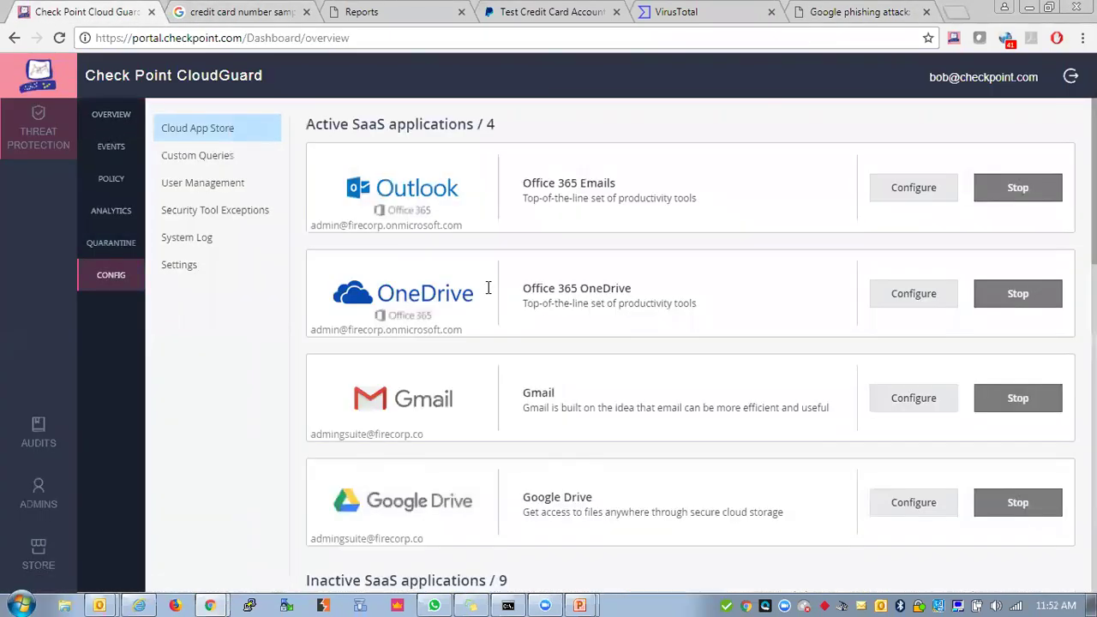
pyautogui.scroll(-3, 730, 245)
pyautogui.scroll(-9, 730, 245)
pyautogui.scroll(12, 730, 245)
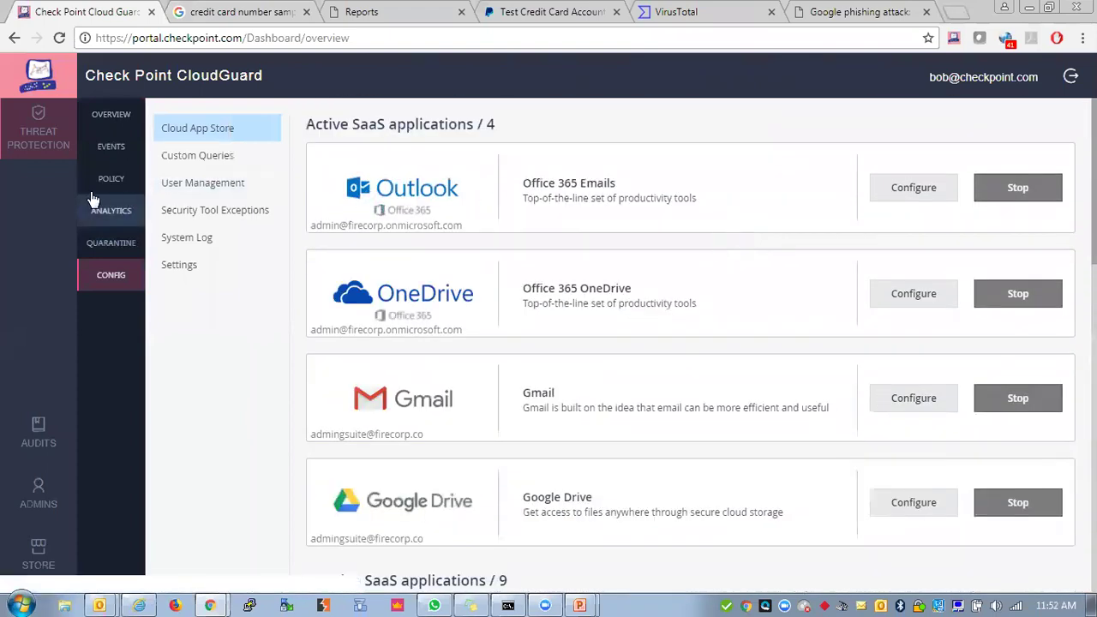
# Go back to the security overview and inspect the users and IP addresses behind the login events marker on the map.
pyautogui.click(107, 114)
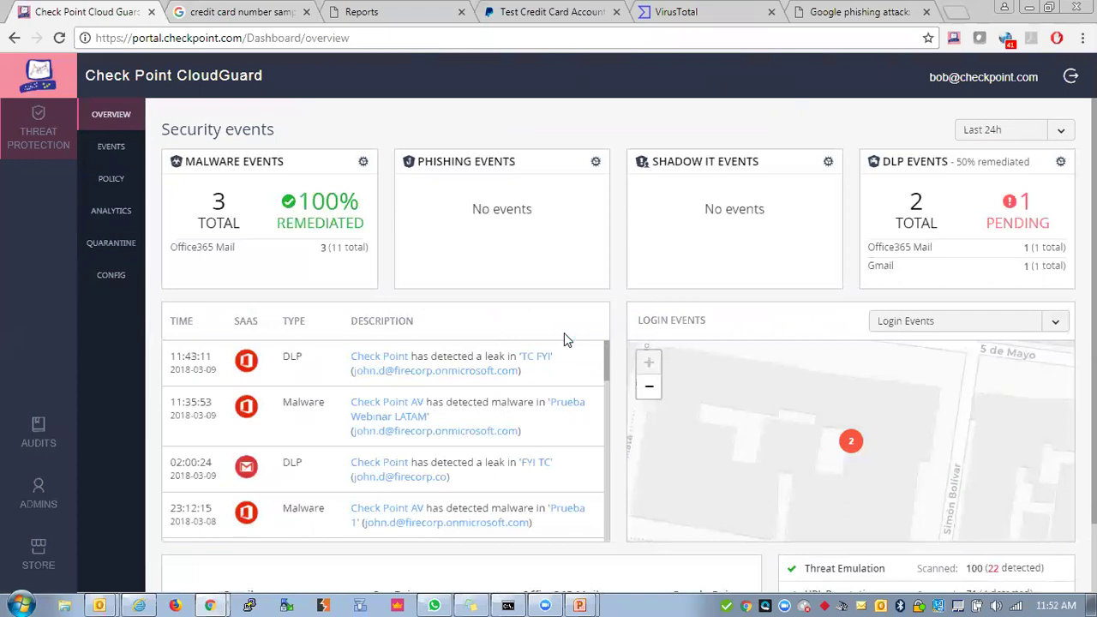
pyautogui.click(851, 441)
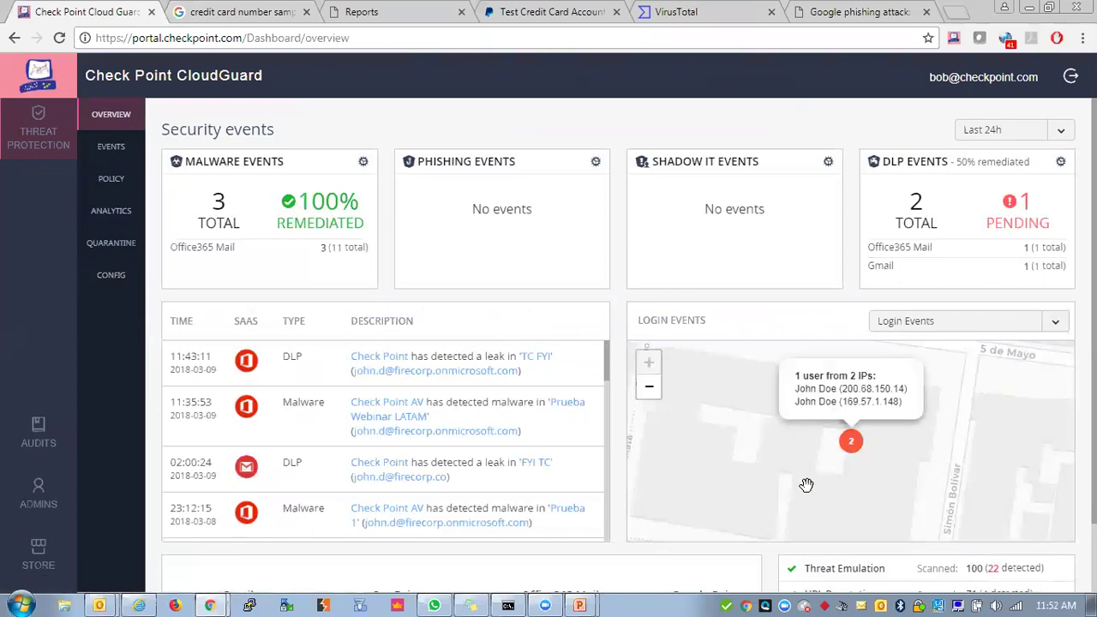
pyautogui.click(728, 441)
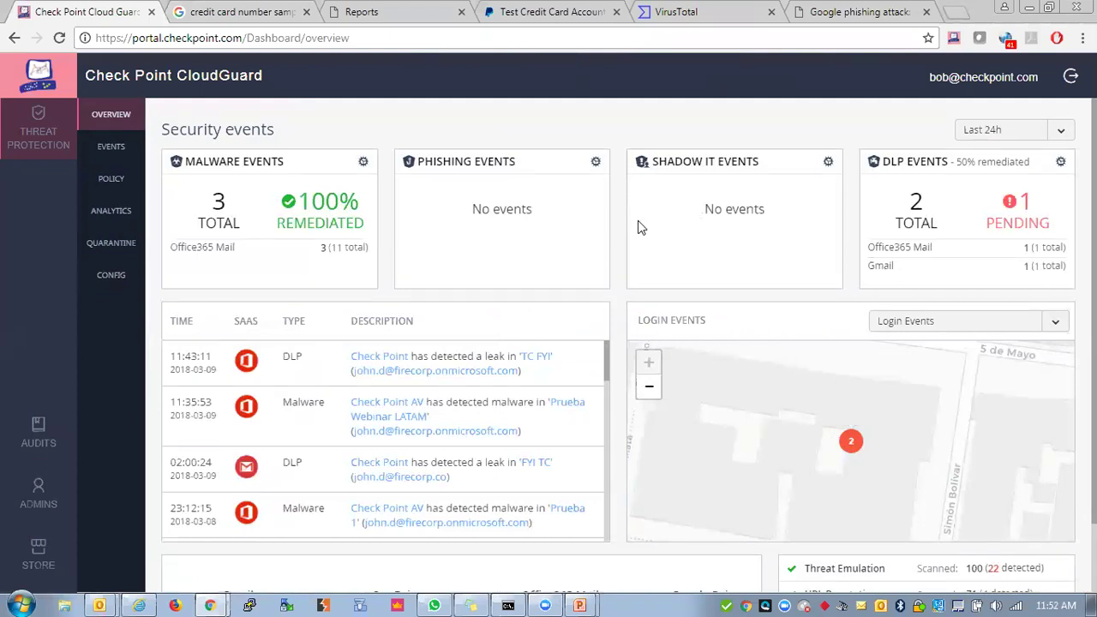
pyautogui.click(851, 441)
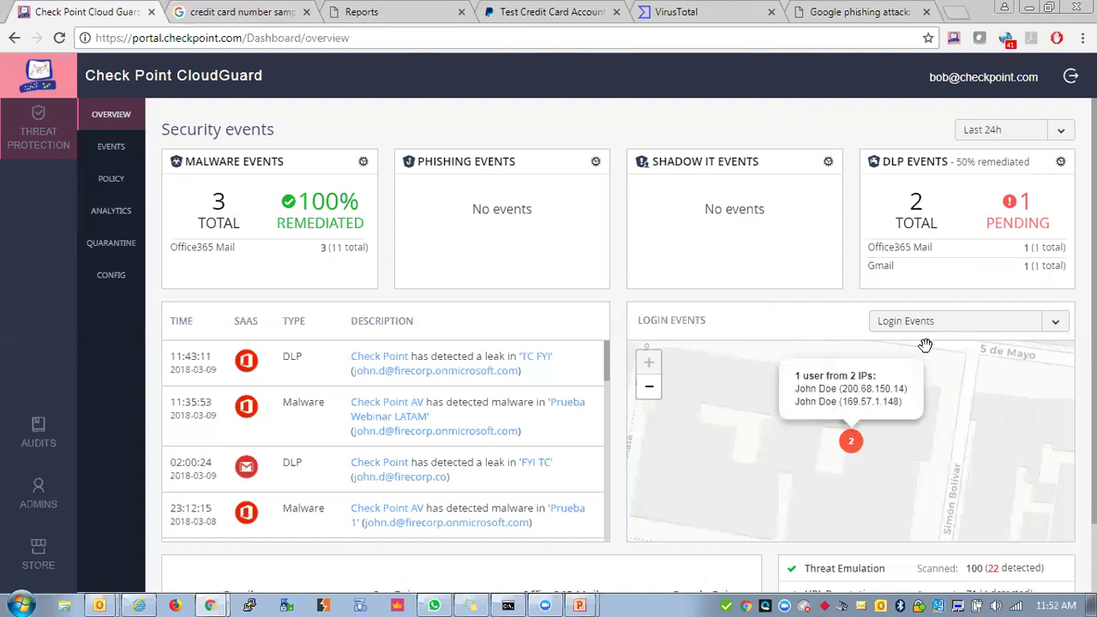
pyautogui.click(810, 443)
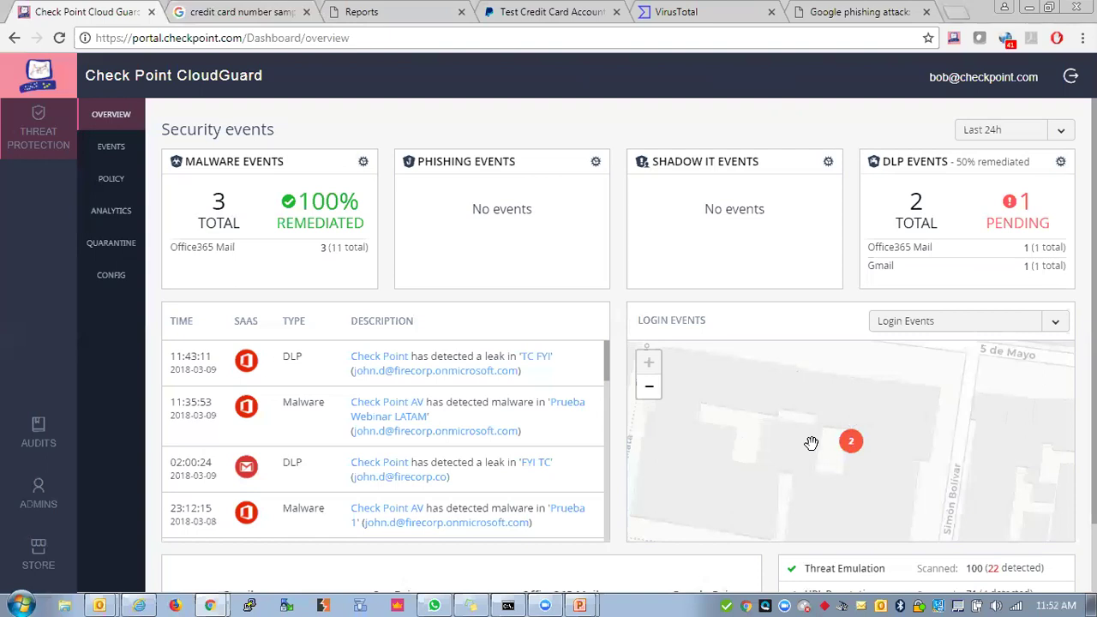
pyautogui.moveTo(531, 600)
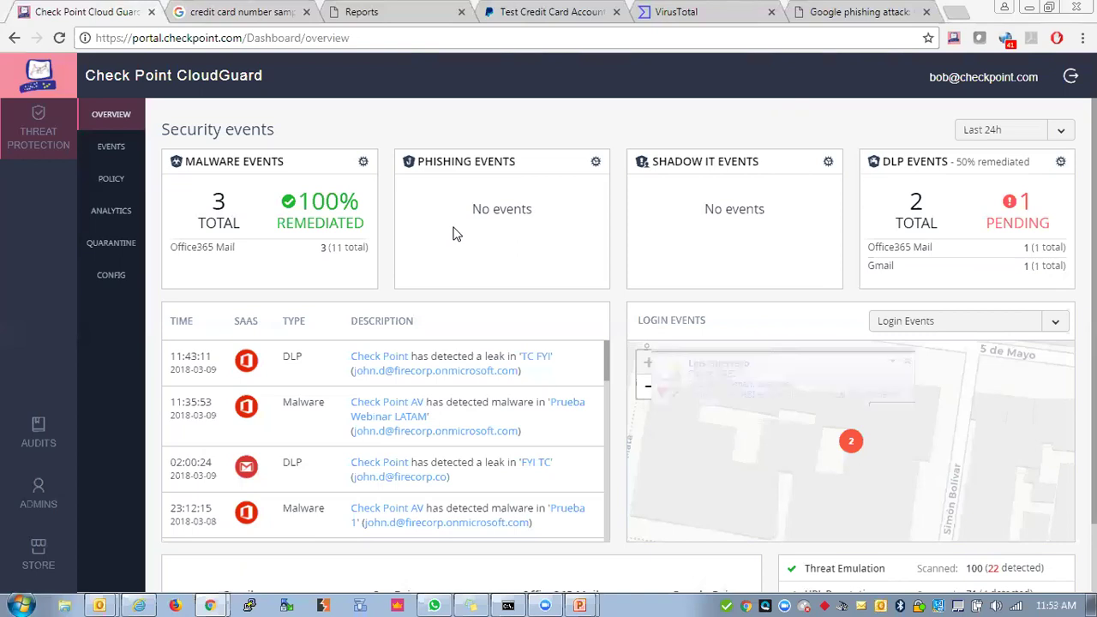
# Dismiss the desktop mail notification and close all Outlook and WhatsApp windows.
pyautogui.click(907, 362)
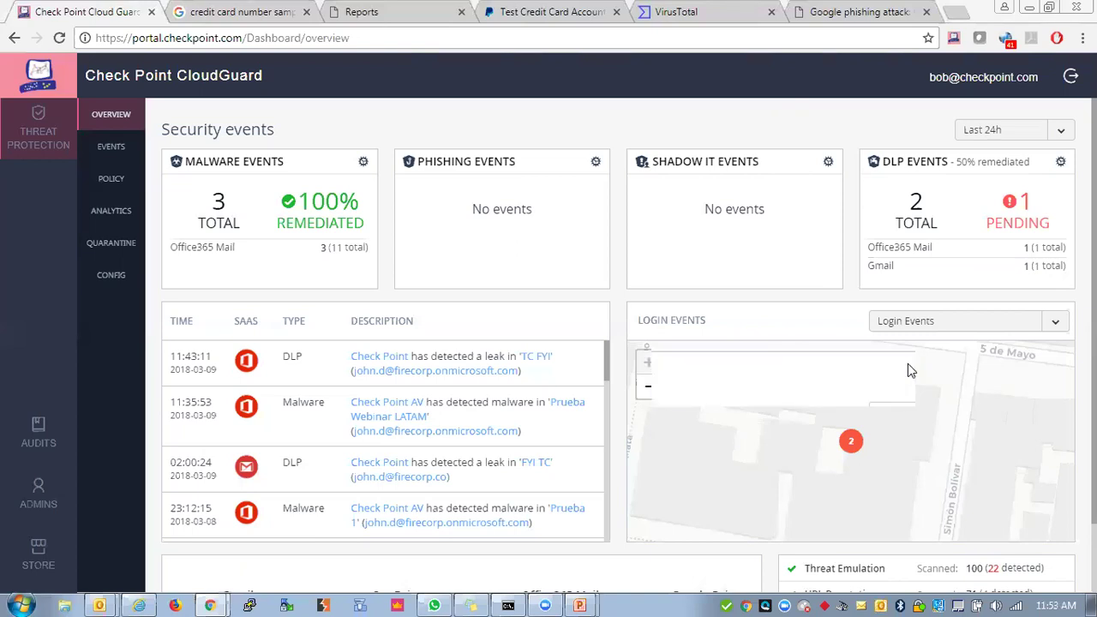
pyautogui.rightClick(99, 605)
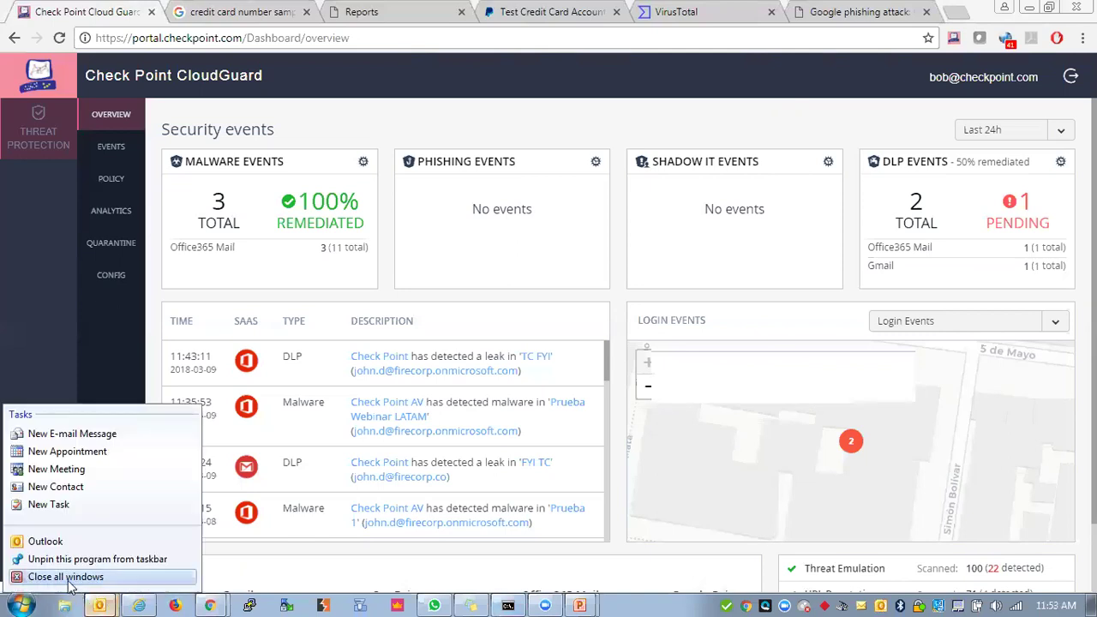
pyautogui.click(65, 576)
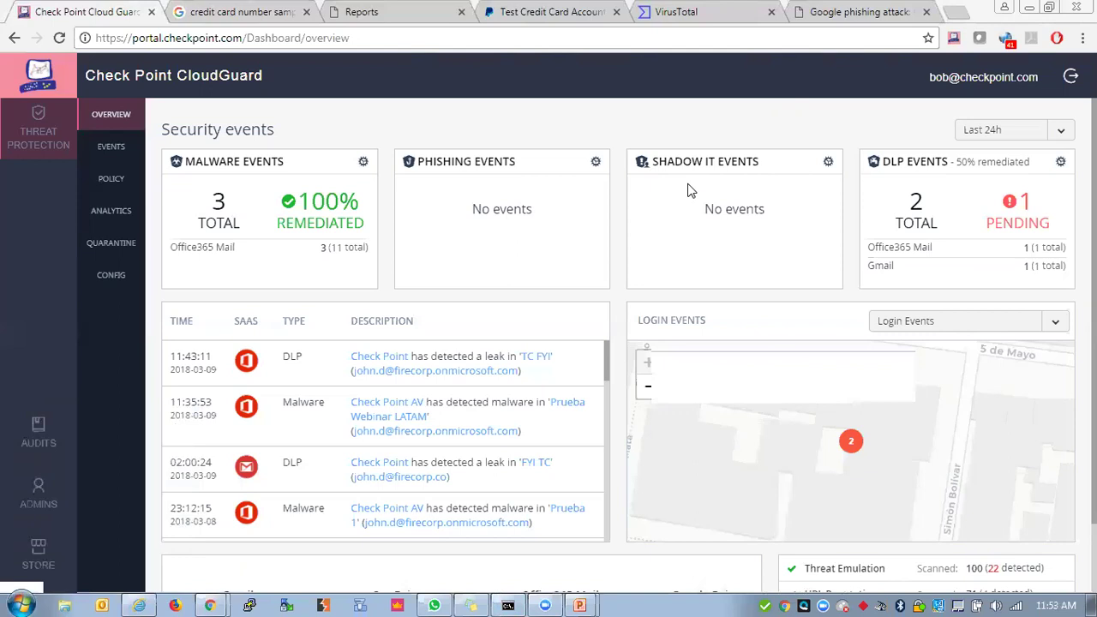
pyautogui.rightClick(421, 596)
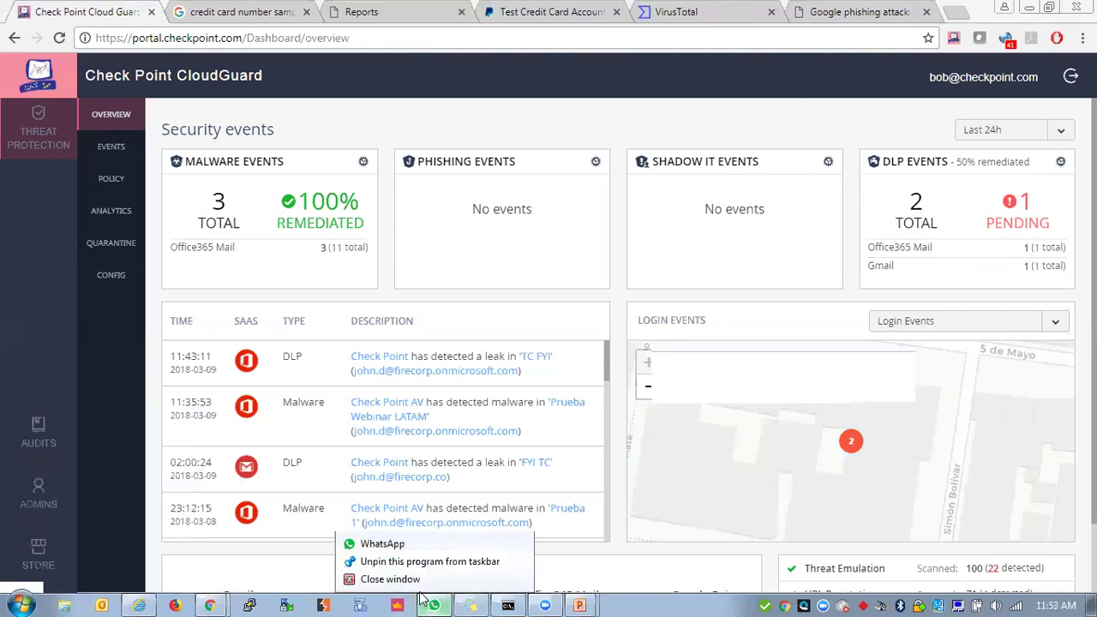
pyautogui.click(390, 579)
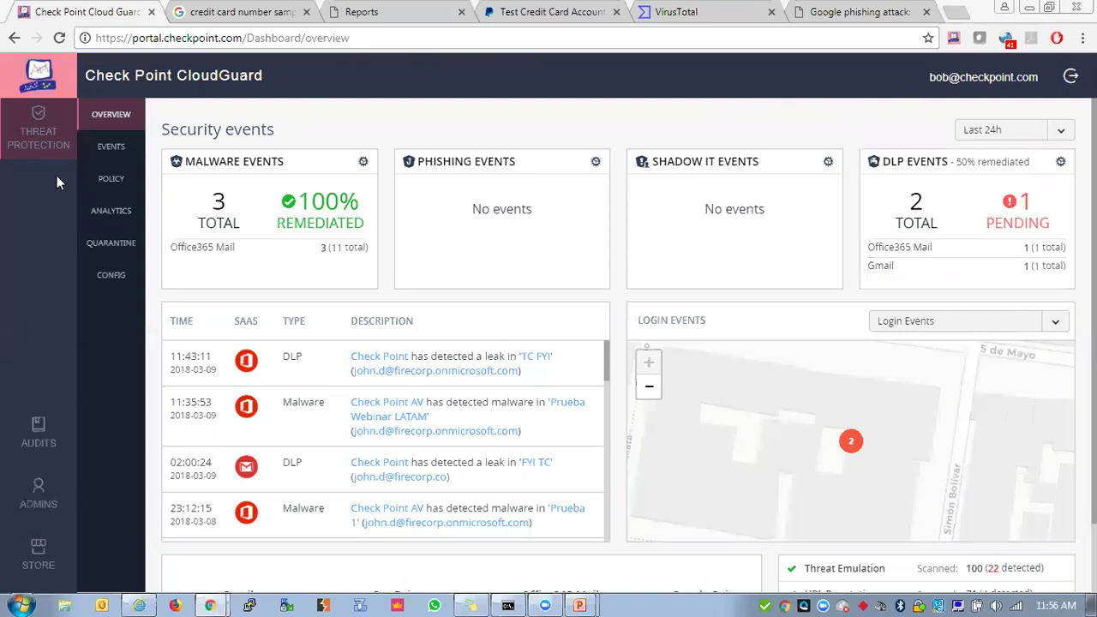
# Open the Google Drive security events from the overview's application summary, and return to the overview to review its statistics.
pyautogui.click(210, 600)
pyautogui.click(118, 548)
pyautogui.scroll(-1, 623, 413)
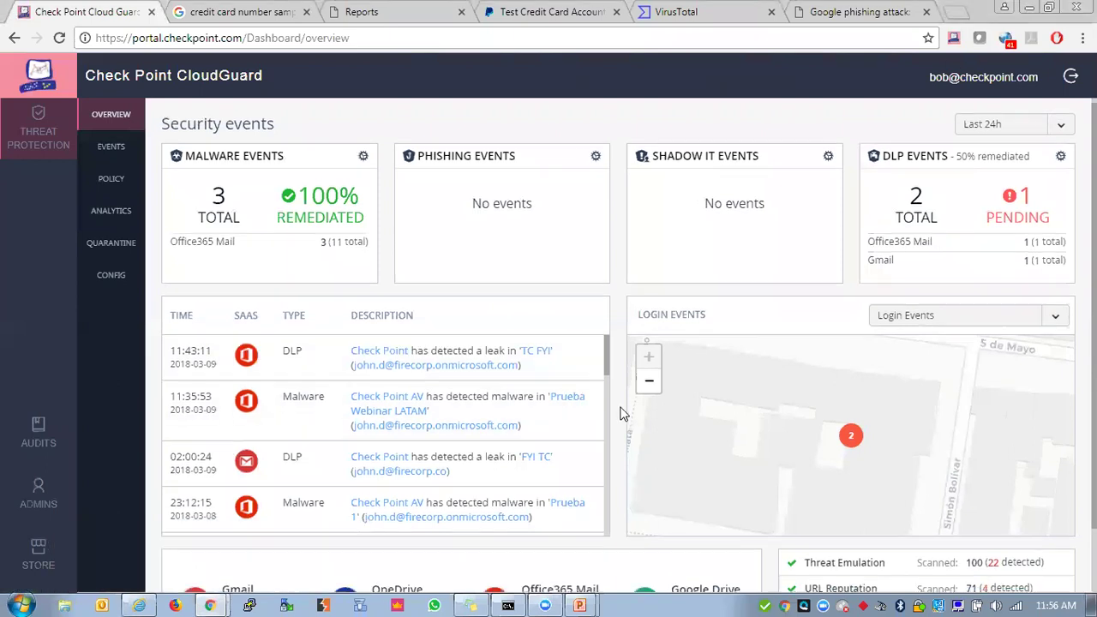
pyautogui.scroll(-1, 622, 414)
pyautogui.moveTo(227, 520); pyautogui.dragTo(748, 548)
pyautogui.click(750, 548)
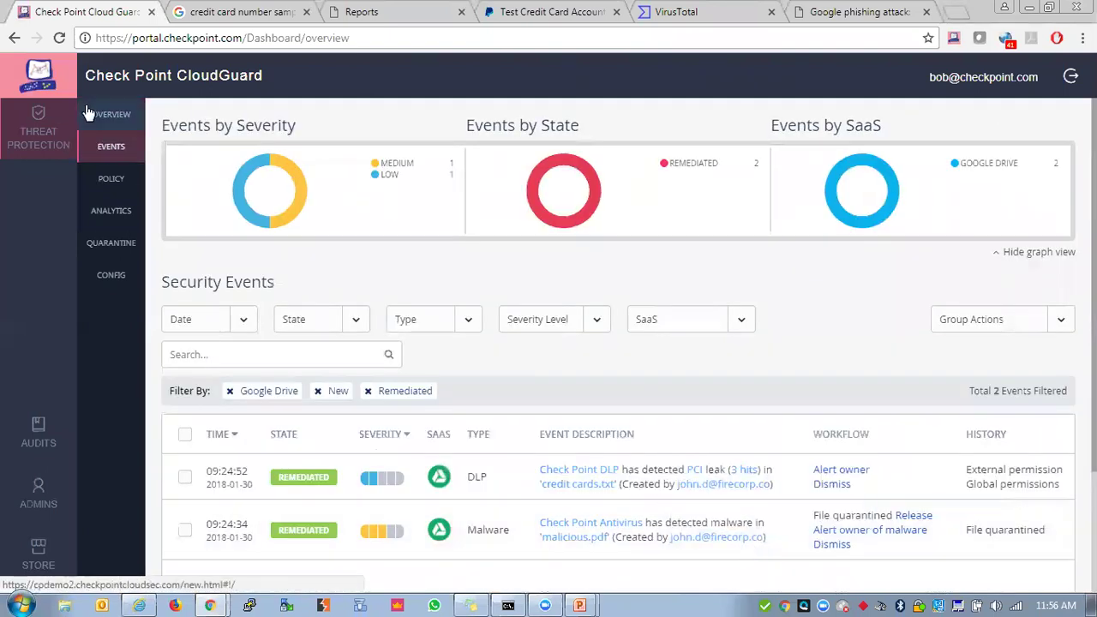
pyautogui.click(90, 114)
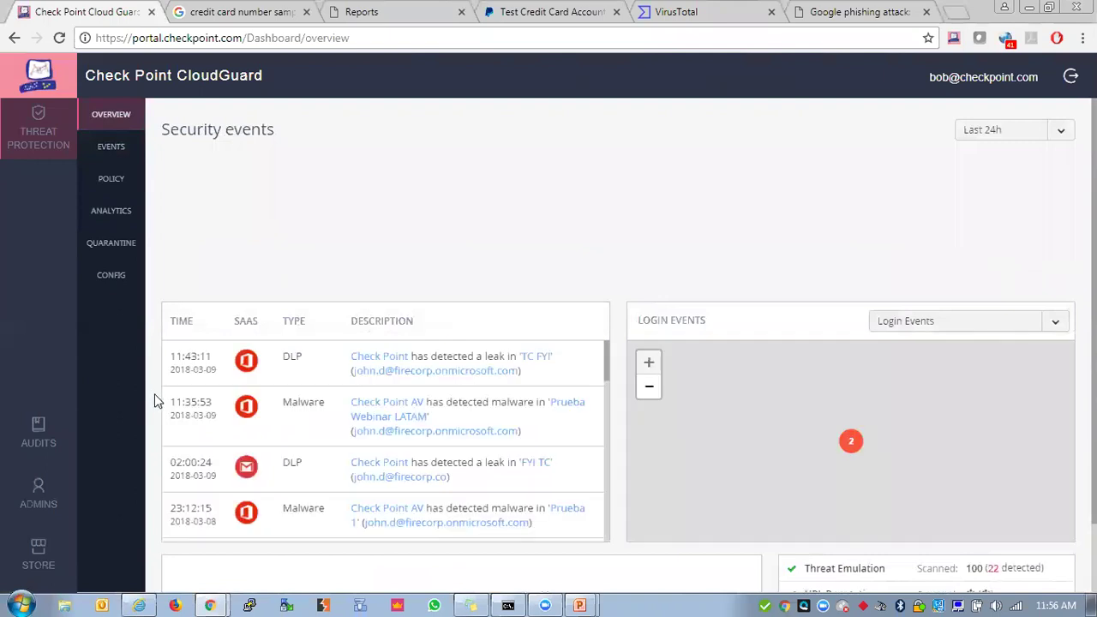
pyautogui.scroll(-1, 155, 401)
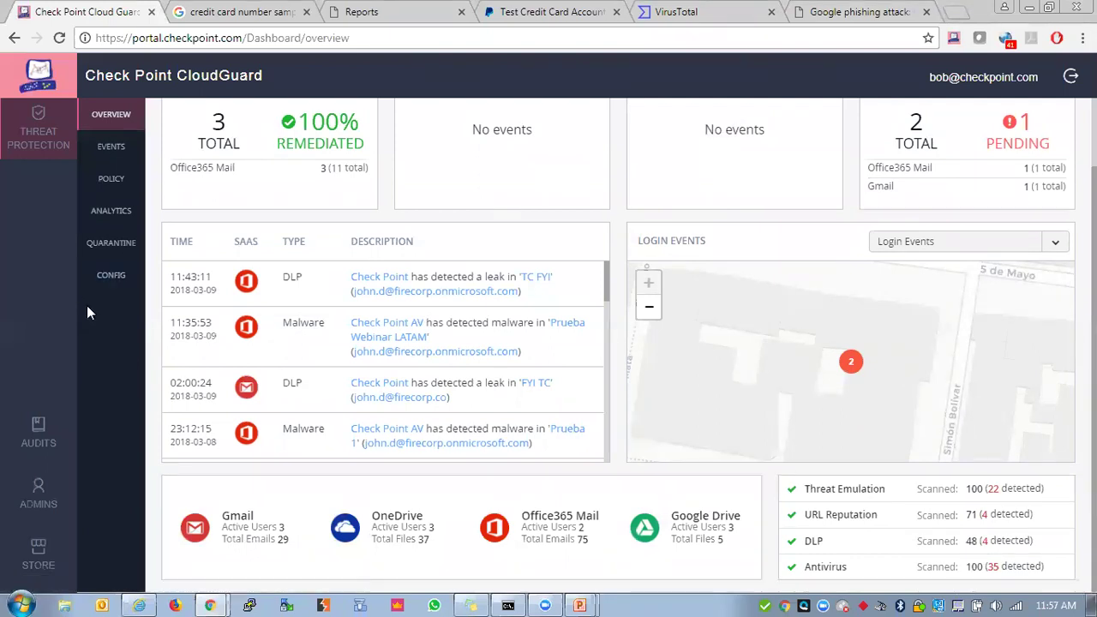
# Start a new Threat Detection policy rule for Office 365 Emails and clear the All users and groups scope to target specific users.
pyautogui.click(101, 184)
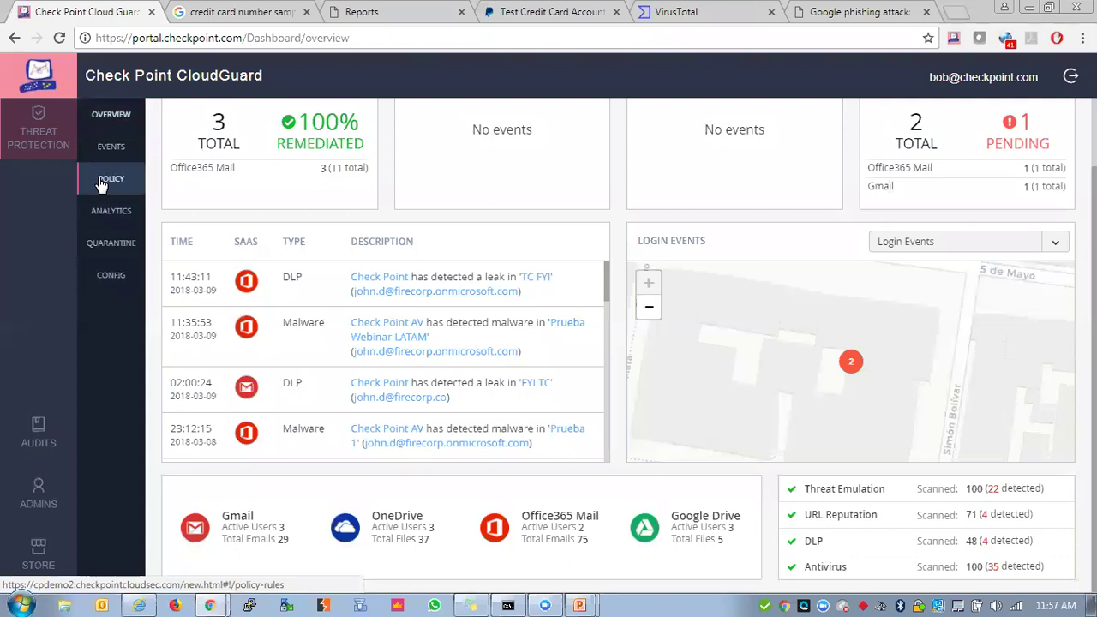
pyautogui.click(368, 178)
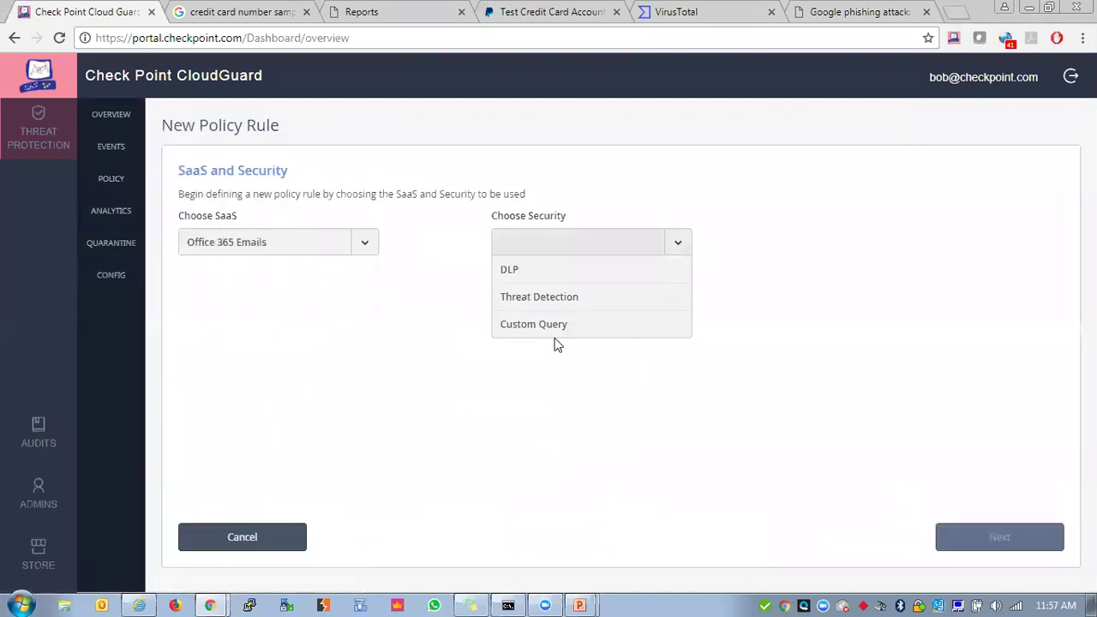
pyautogui.click(586, 307)
pyautogui.click(1006, 540)
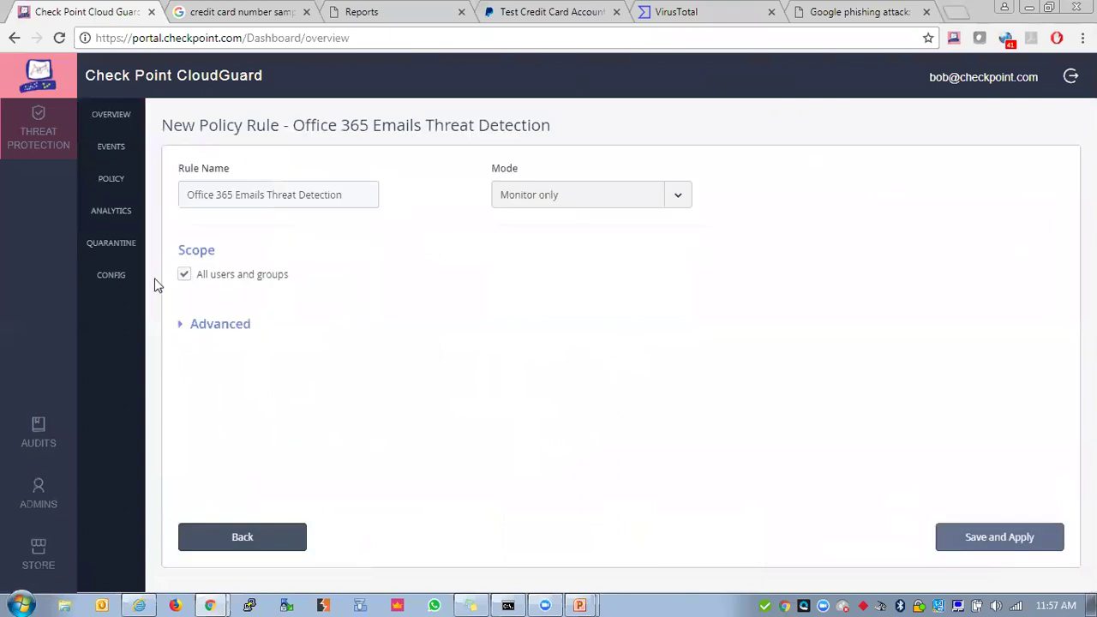
pyautogui.click(185, 274)
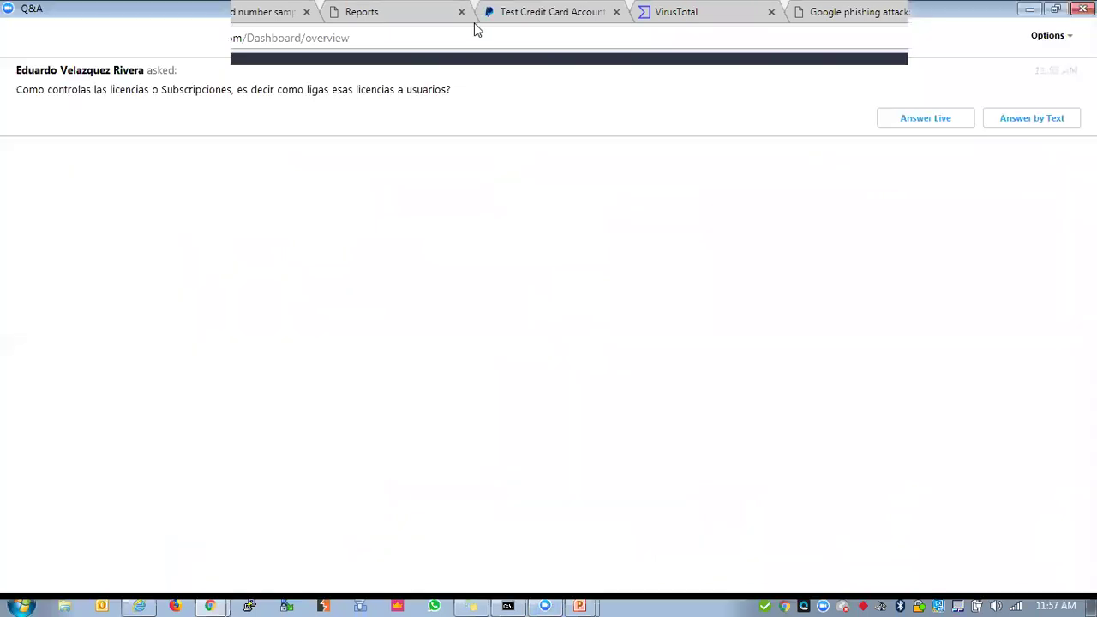
# Answer the attendee's license assignment question live in the webinar Q&A, and minimize the windows covering the presentation.
pyautogui.click(913, 122)
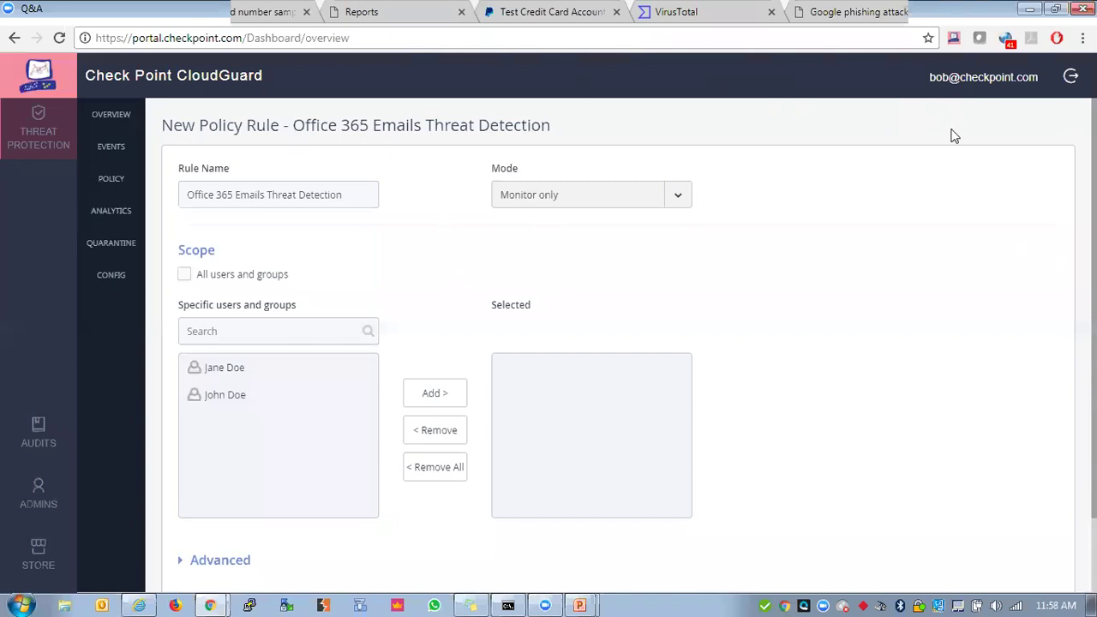
pyautogui.click(1034, 121)
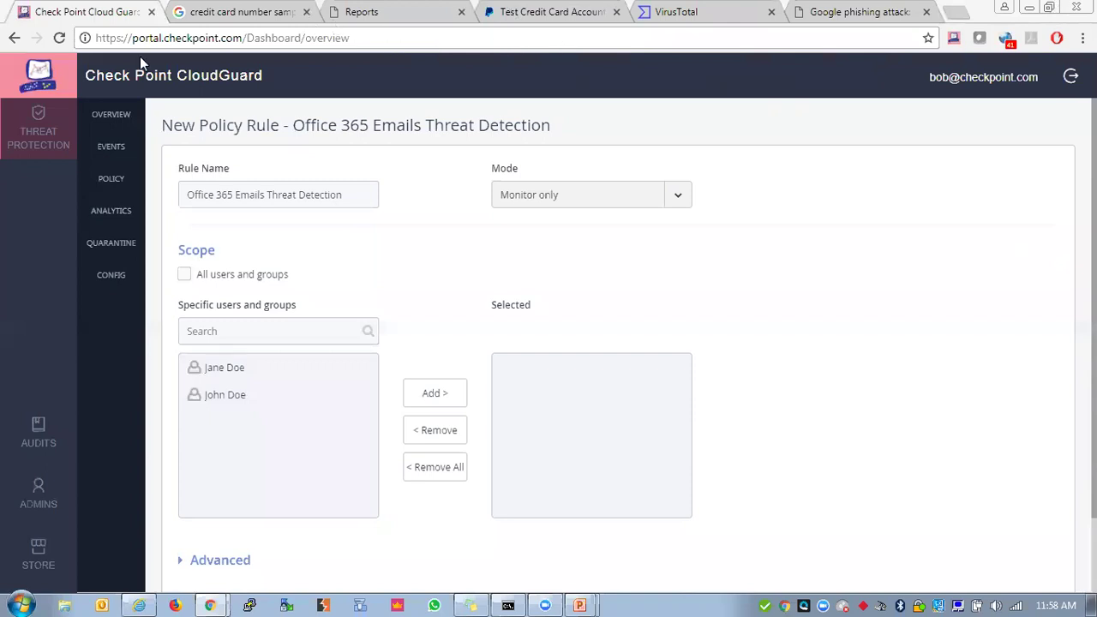
pyautogui.click(1030, 8)
pyautogui.click(1030, 9)
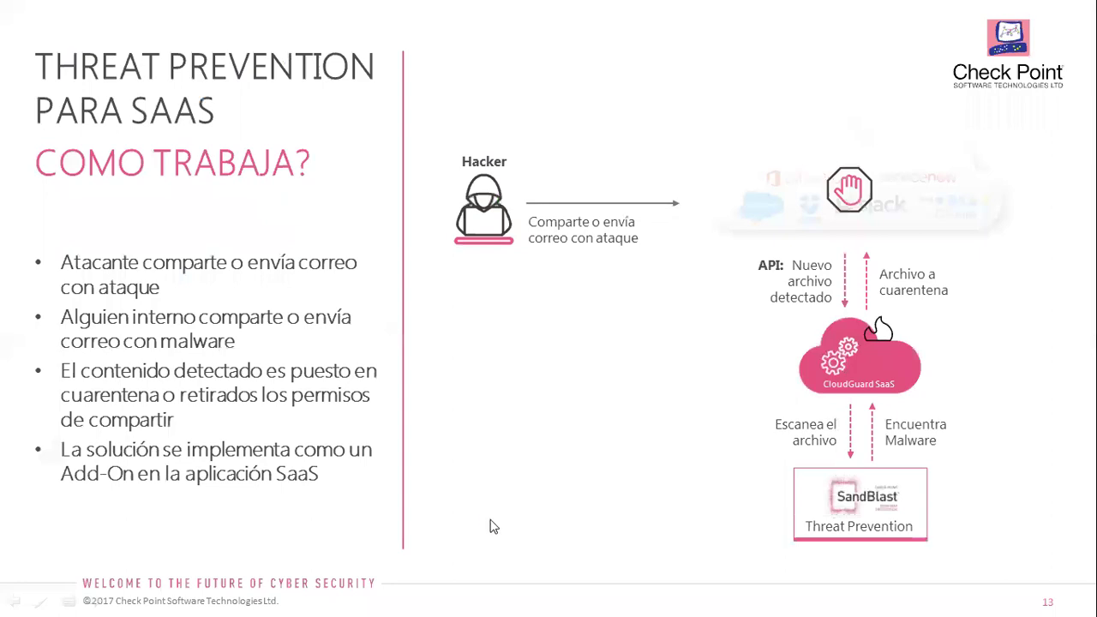
# Exit the running slide show in PowerPoint and restart it from slide 27, "SaaS Security Is One Click Away".
pyautogui.press('Right')
pyautogui.press('Escape')
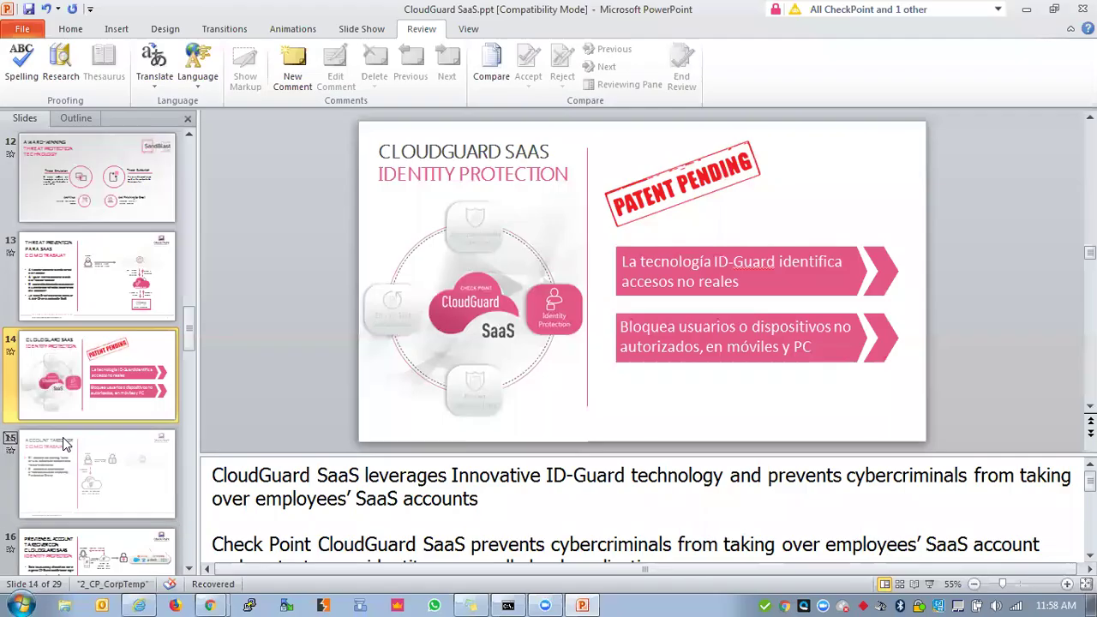
pyautogui.scroll(-10, 62, 443)
pyautogui.click(97, 274)
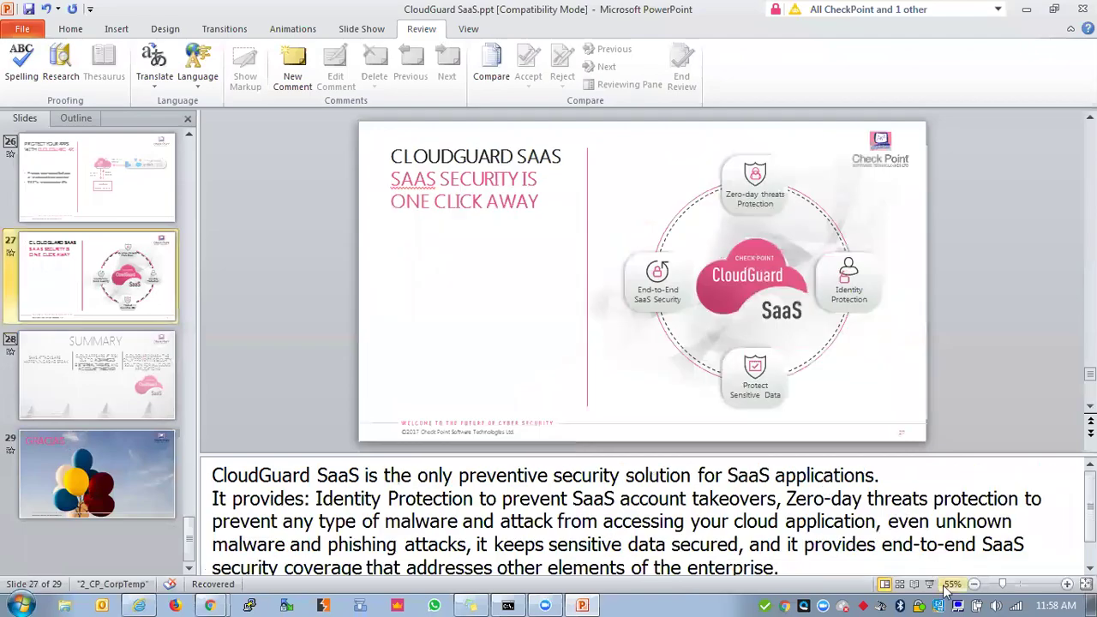
pyautogui.click(929, 584)
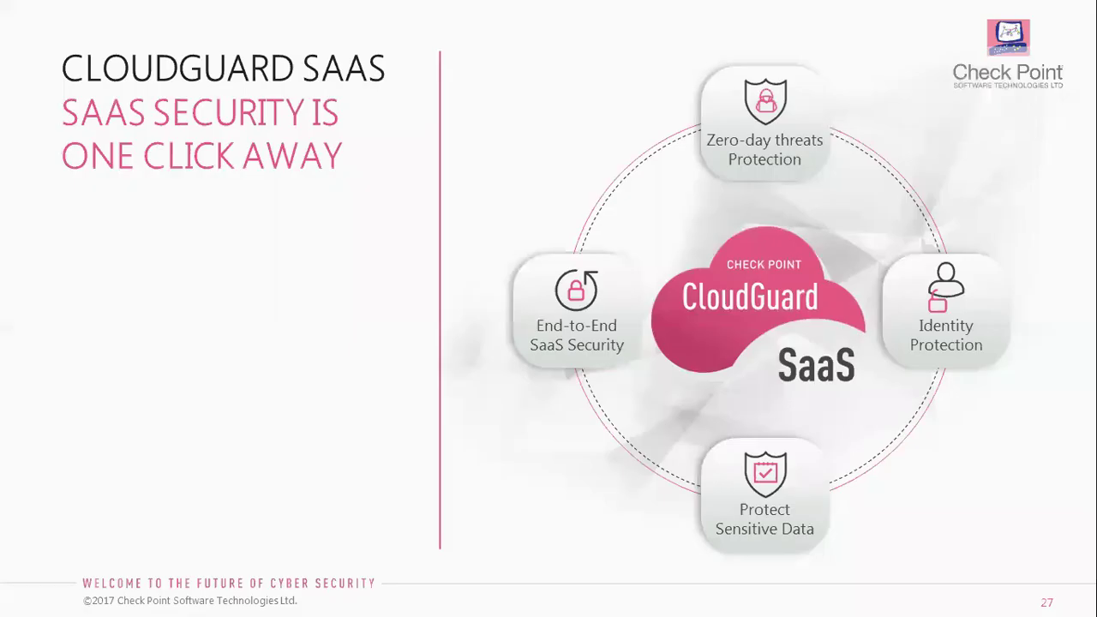